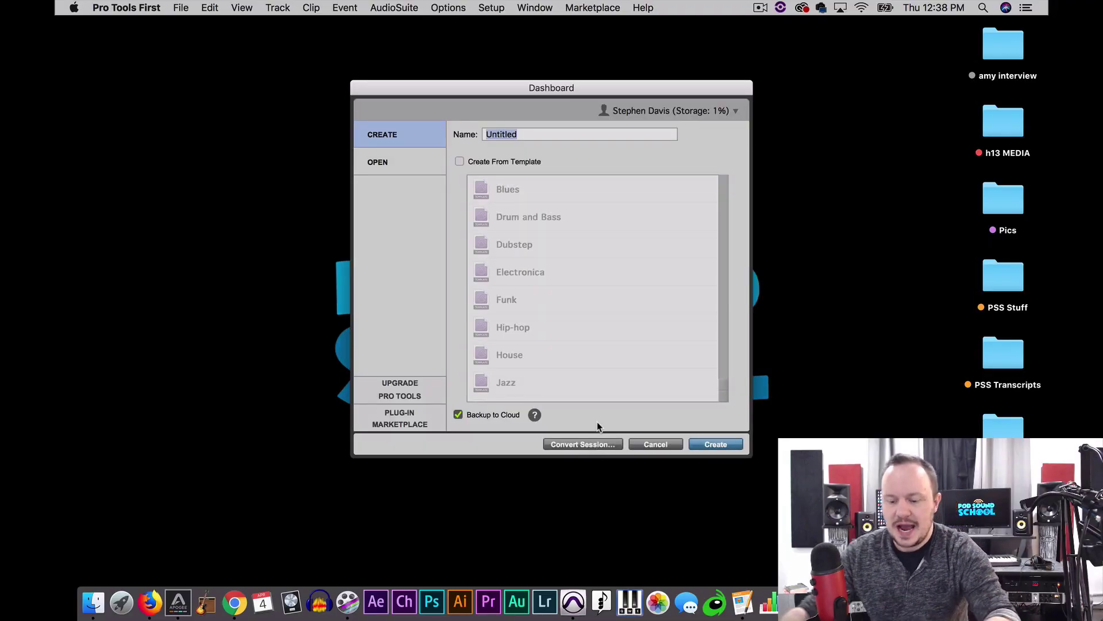
Create a new cloud-backed session named "Modes and Tools" without using a template.
text(Modes and Tools)
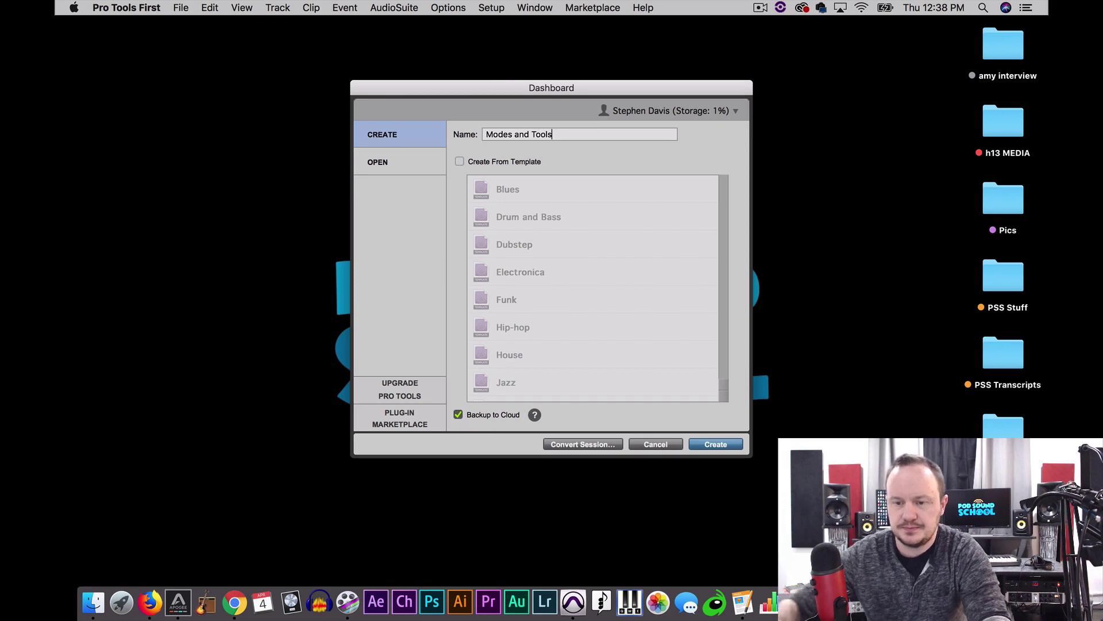
key(Return)
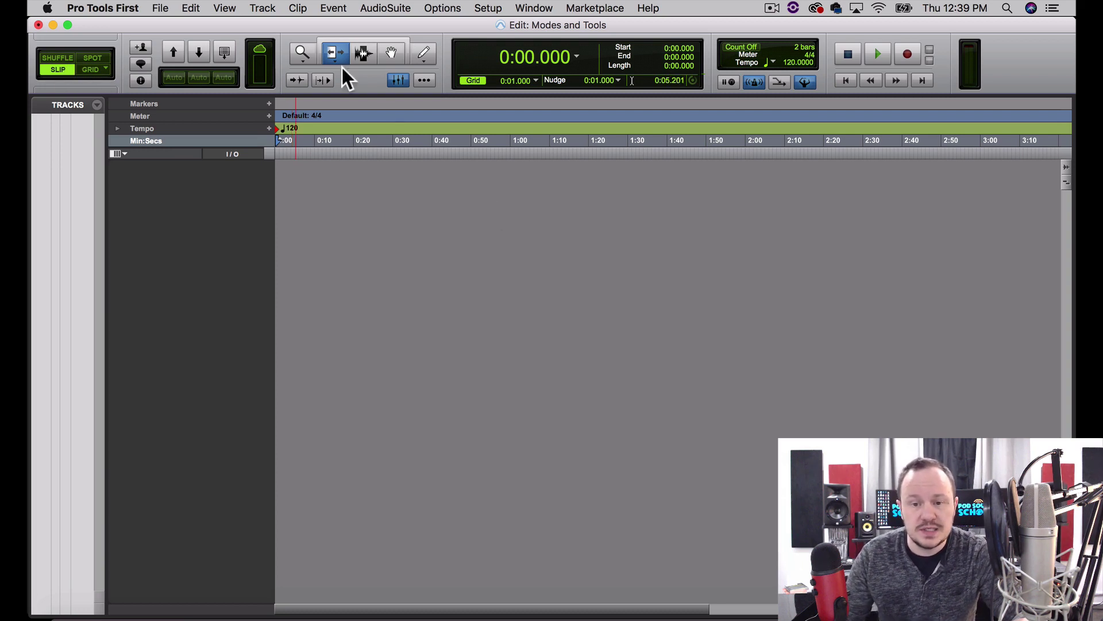
Inspect the Element46 interface and its sound input and output options in the hardware setup's audio devices, and return to the session.
click(488, 8)
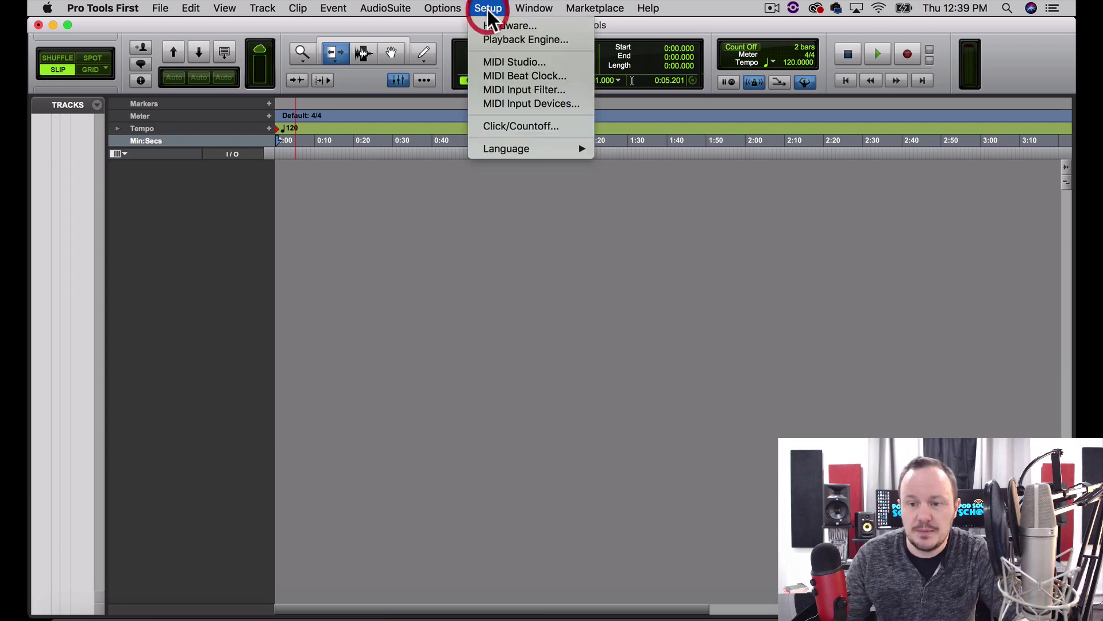
click(514, 26)
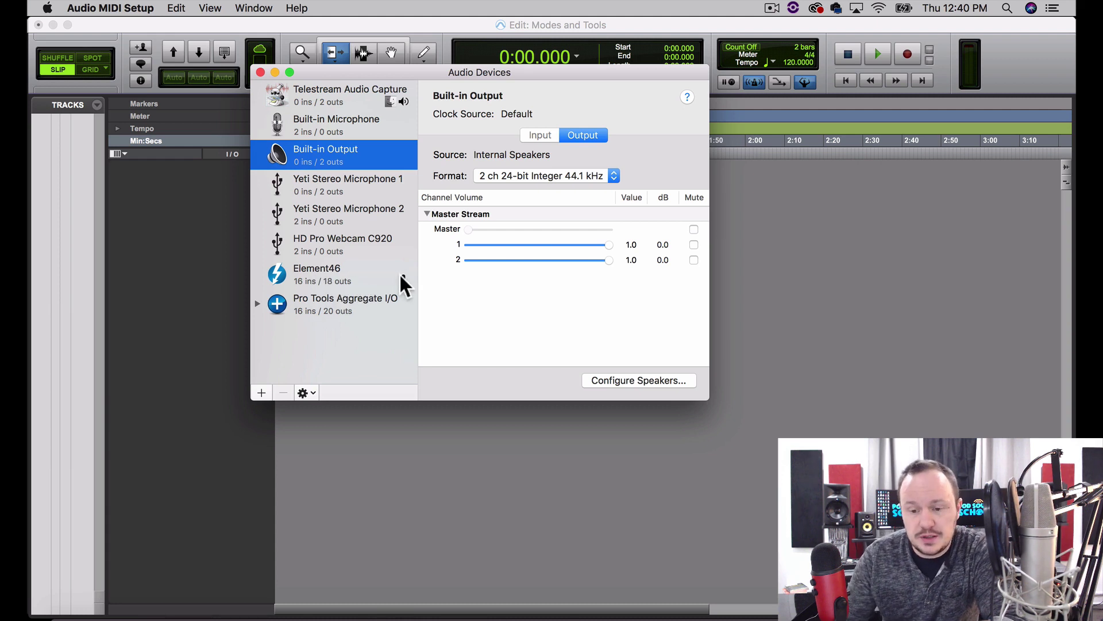
click(308, 274)
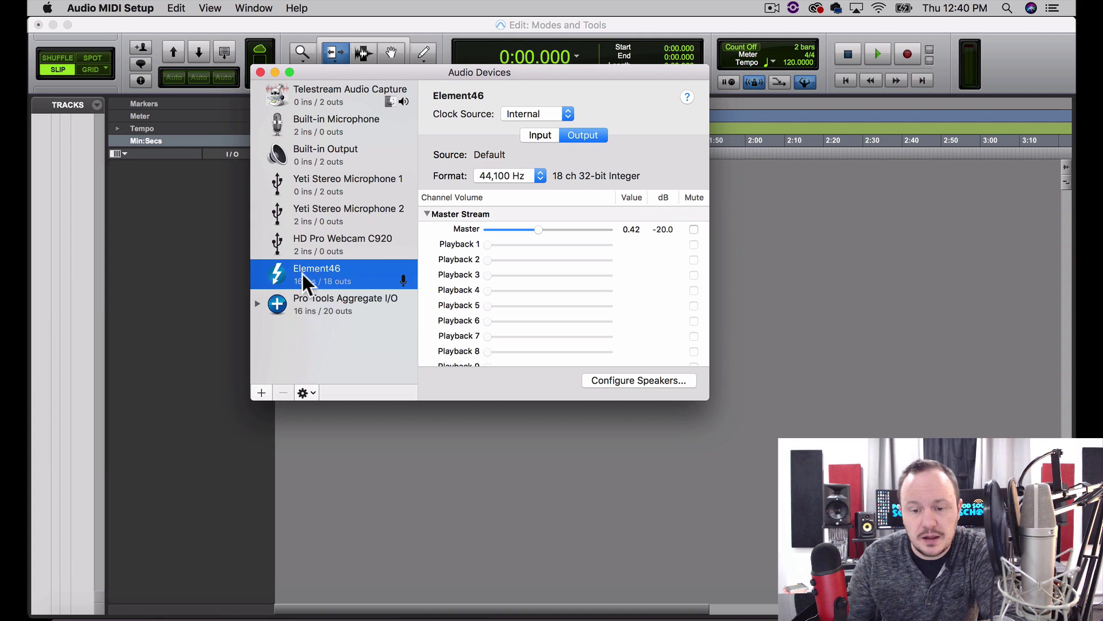
click(312, 393)
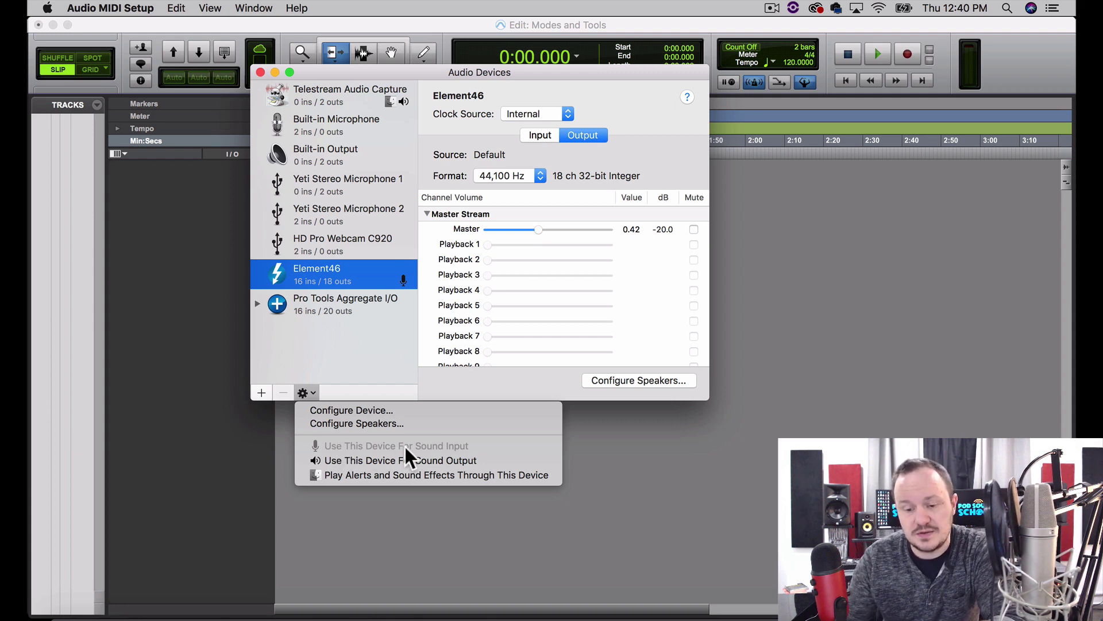
click(359, 346)
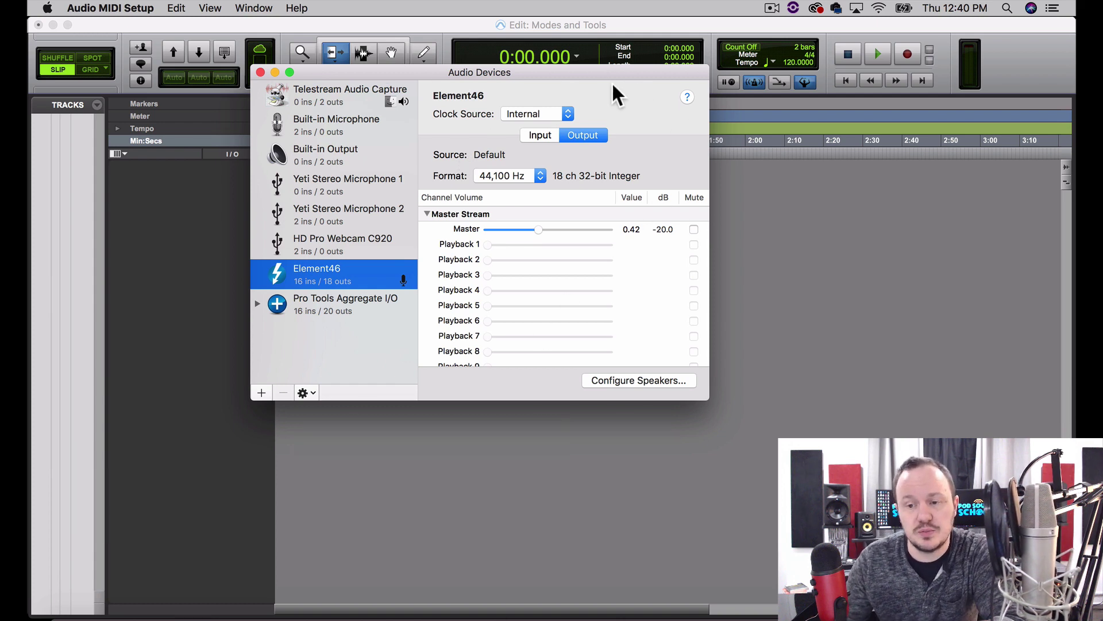
drag(574, 69, 634, 89)
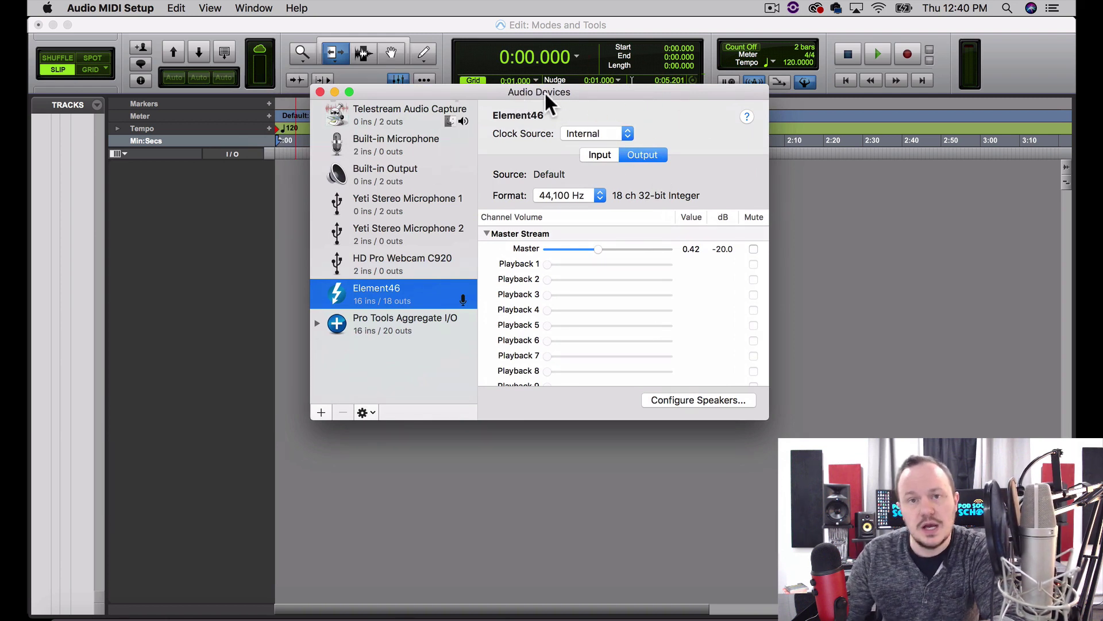
click(321, 92)
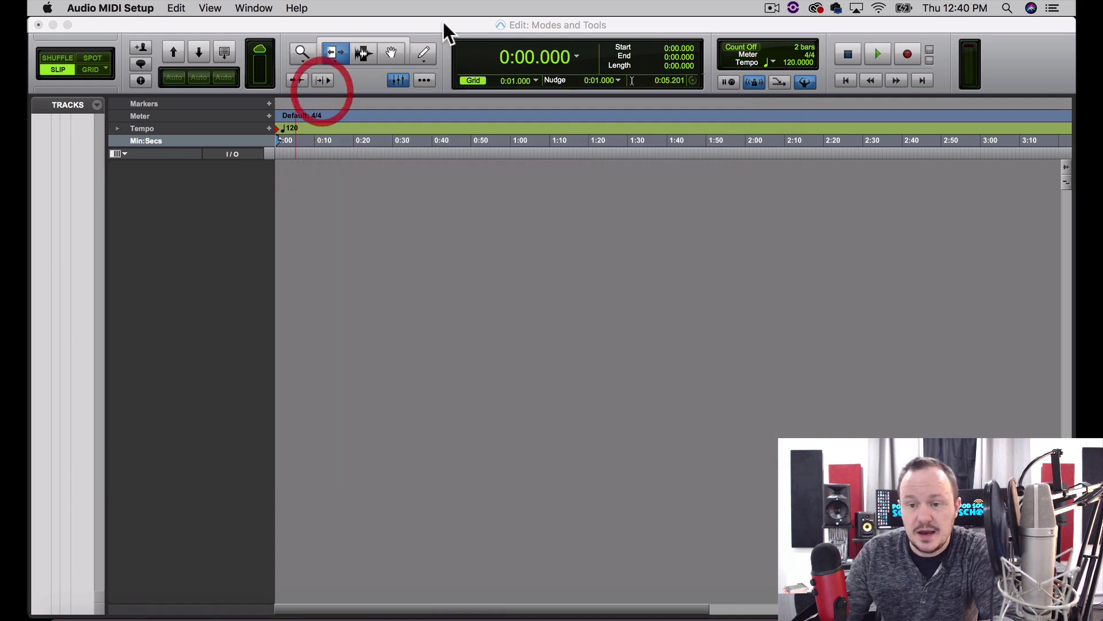
click(443, 23)
click(487, 8)
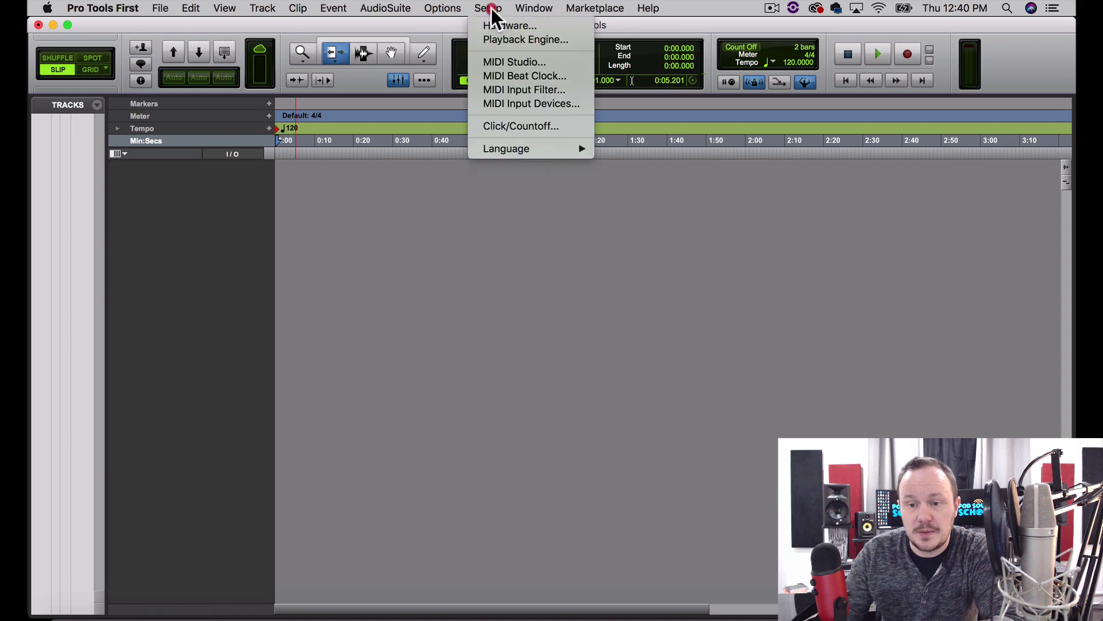
click(523, 337)
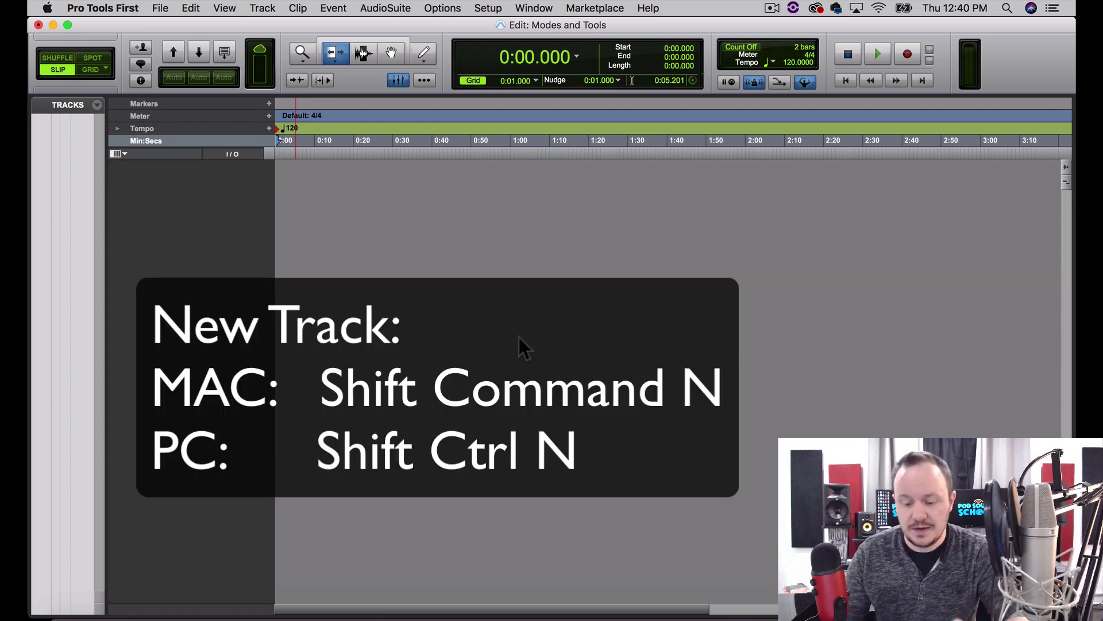
Add one mono audio track in ticks and enlarge its height to roughly four times the default.
key(shift+super+n)
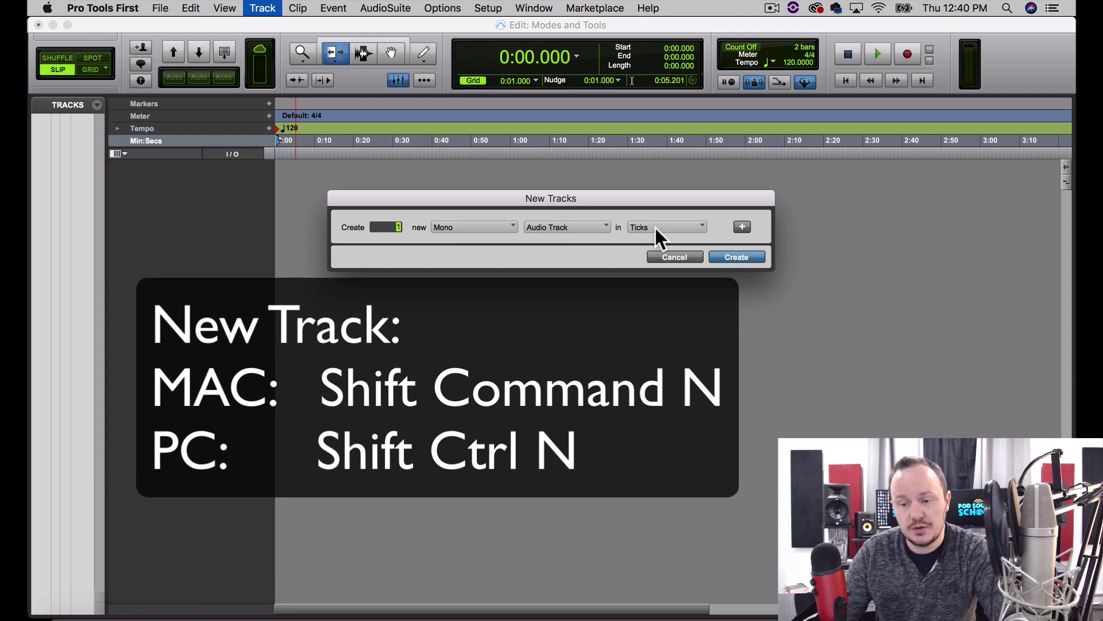
click(746, 259)
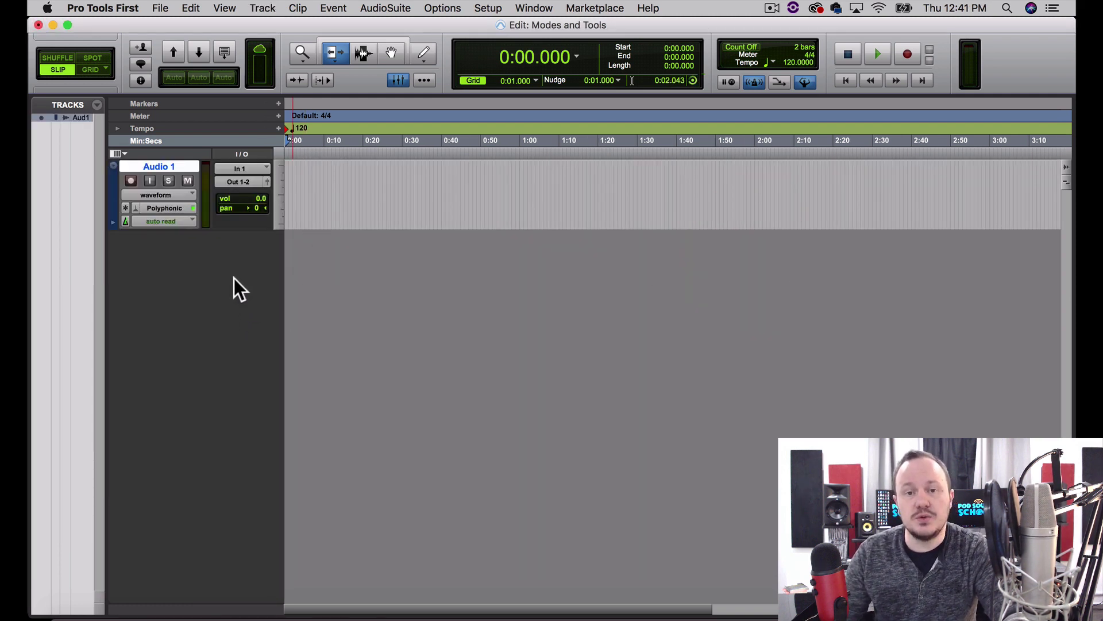
click(113, 167)
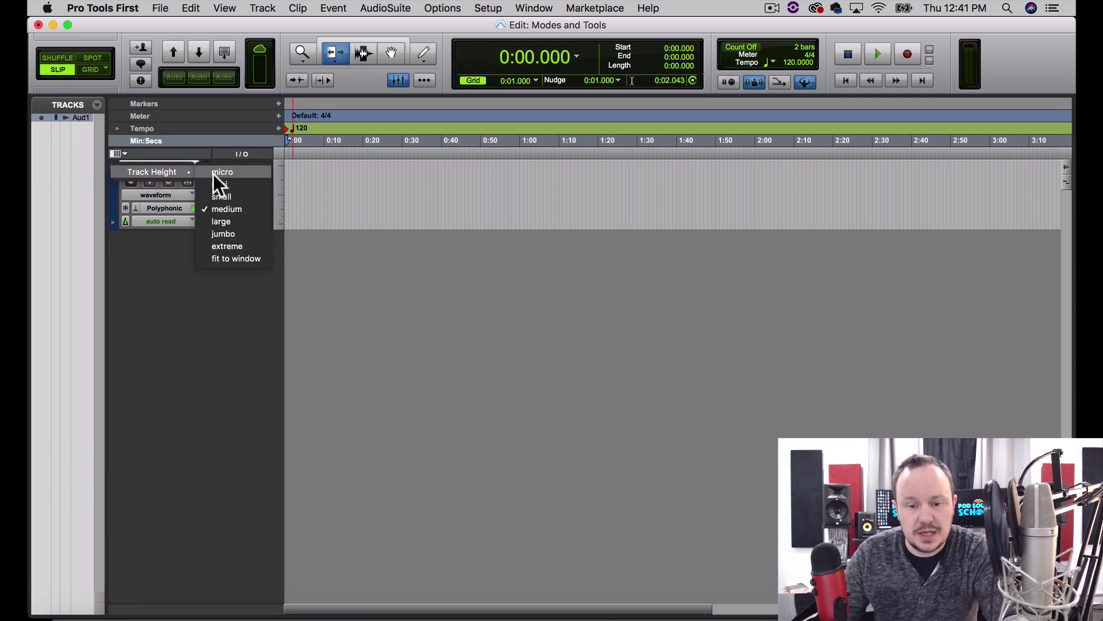
click(160, 320)
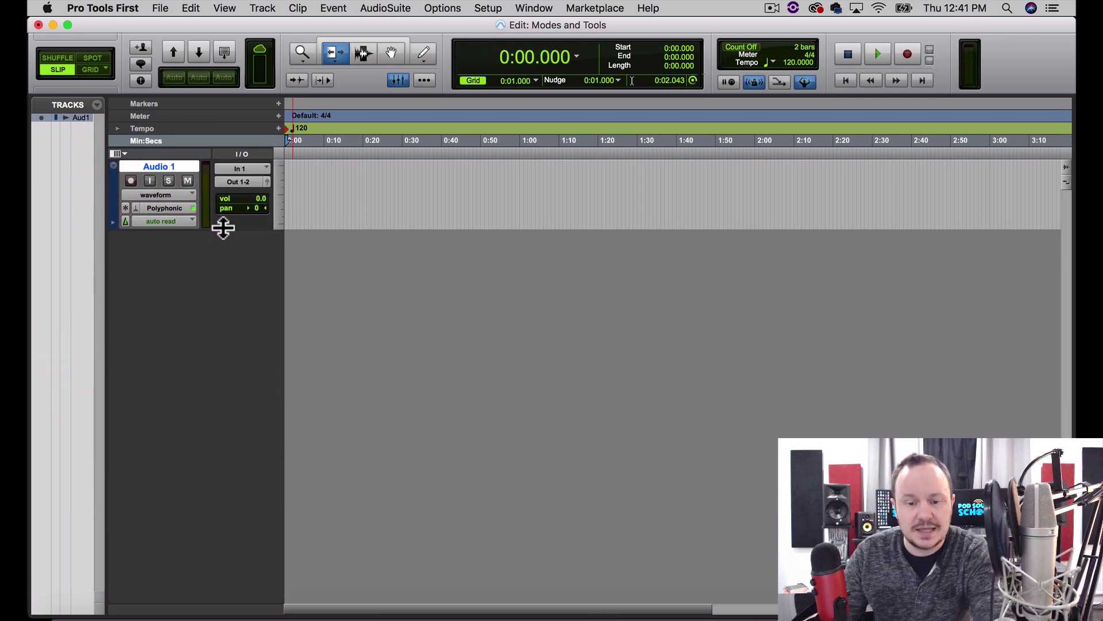
drag(224, 226, 254, 480)
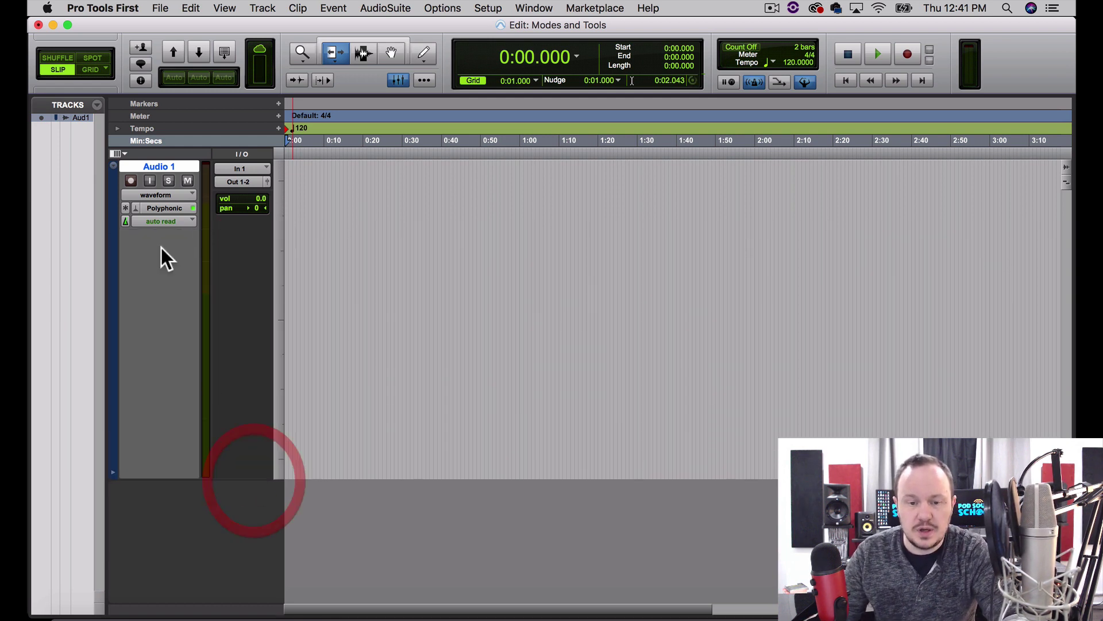
Rename the new audio track with the speaker's first name.
double_click(157, 167)
text(Steve)
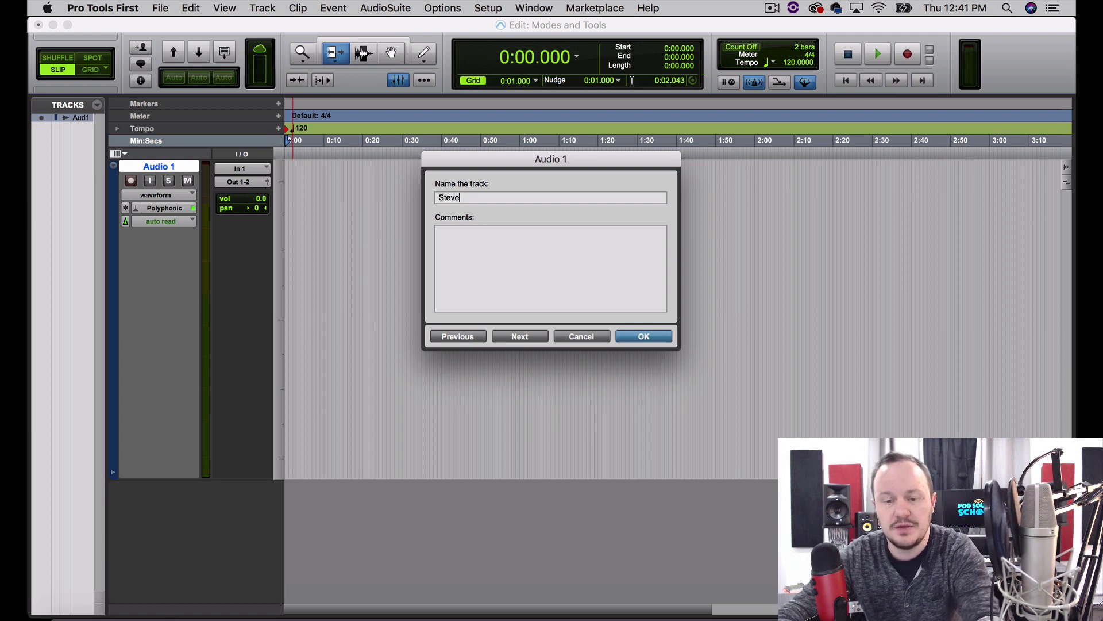
key(Return)
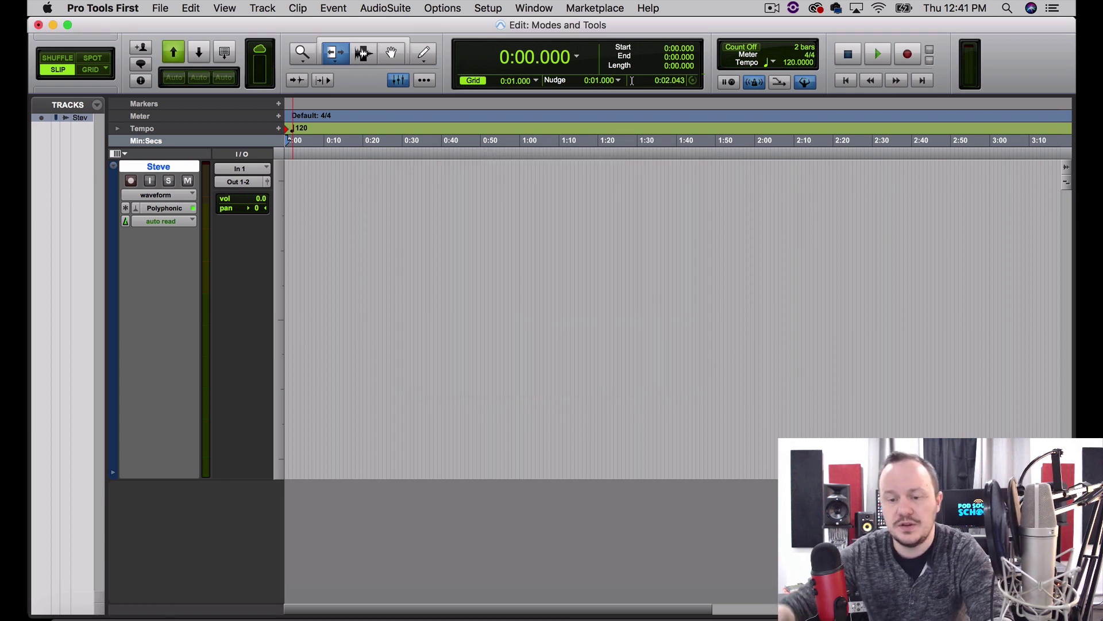
double_click(156, 166)
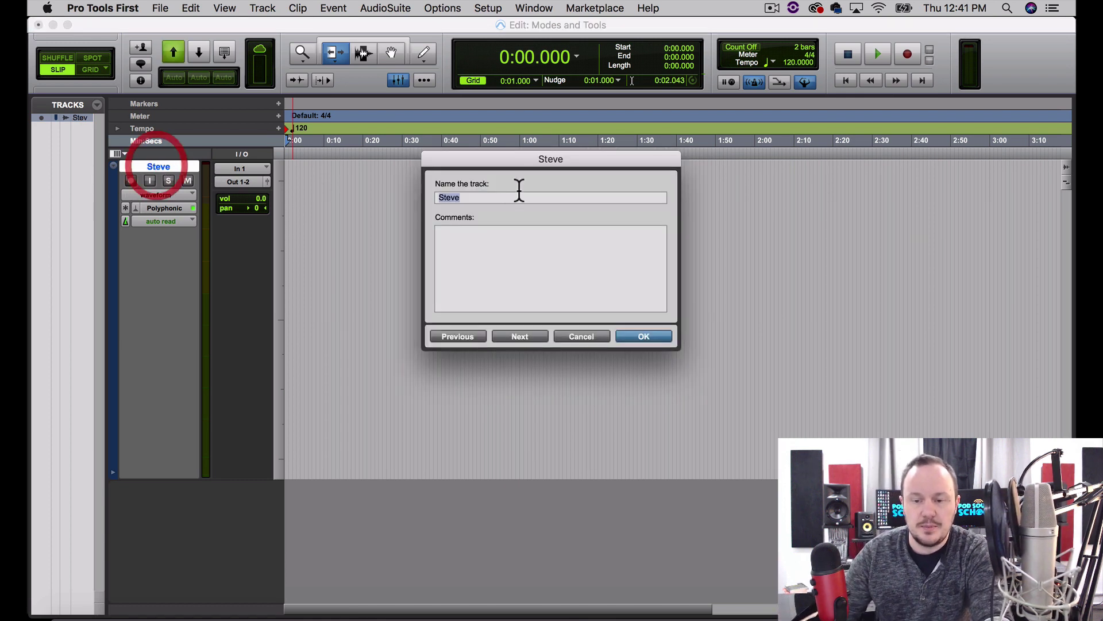
click(651, 337)
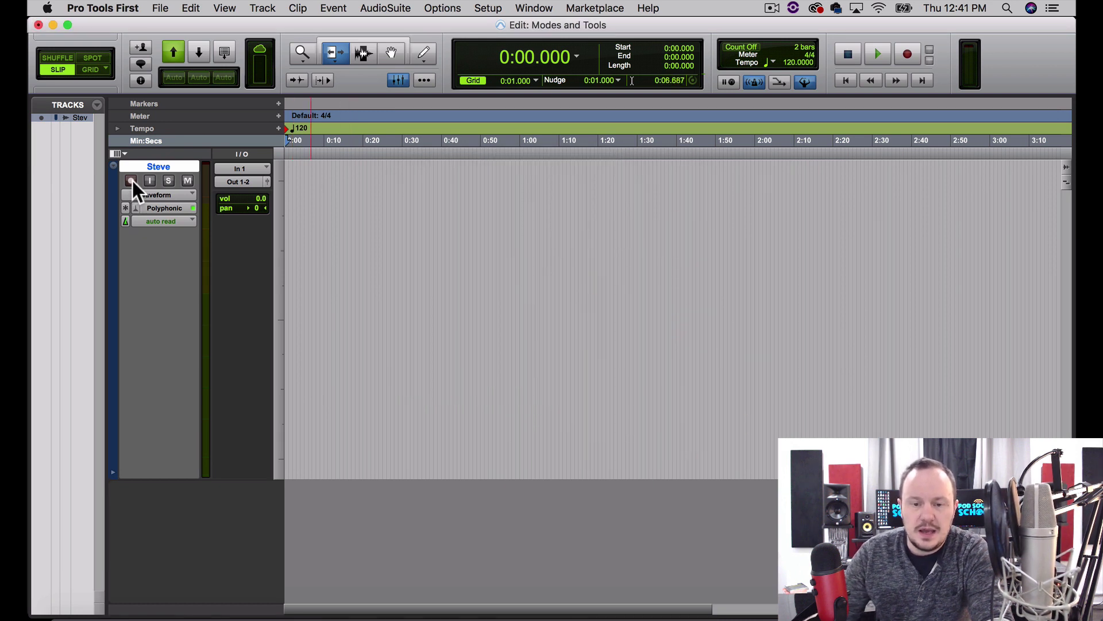
Set the audio track's input to In 1 (Mono) on the interface.
click(256, 168)
mouse_move(260, 169)
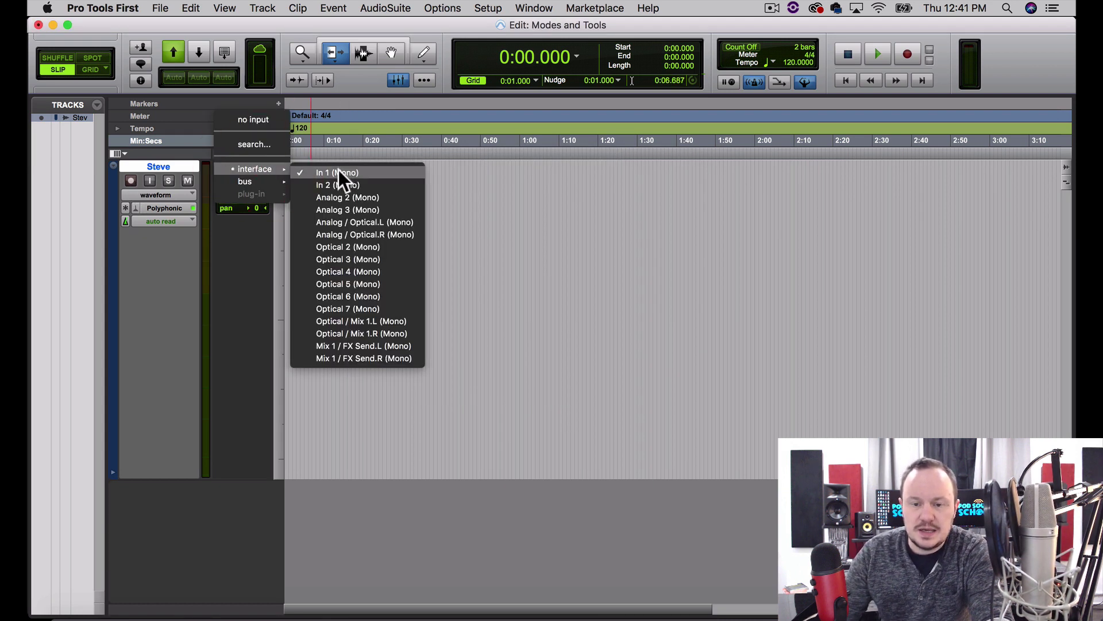
click(361, 171)
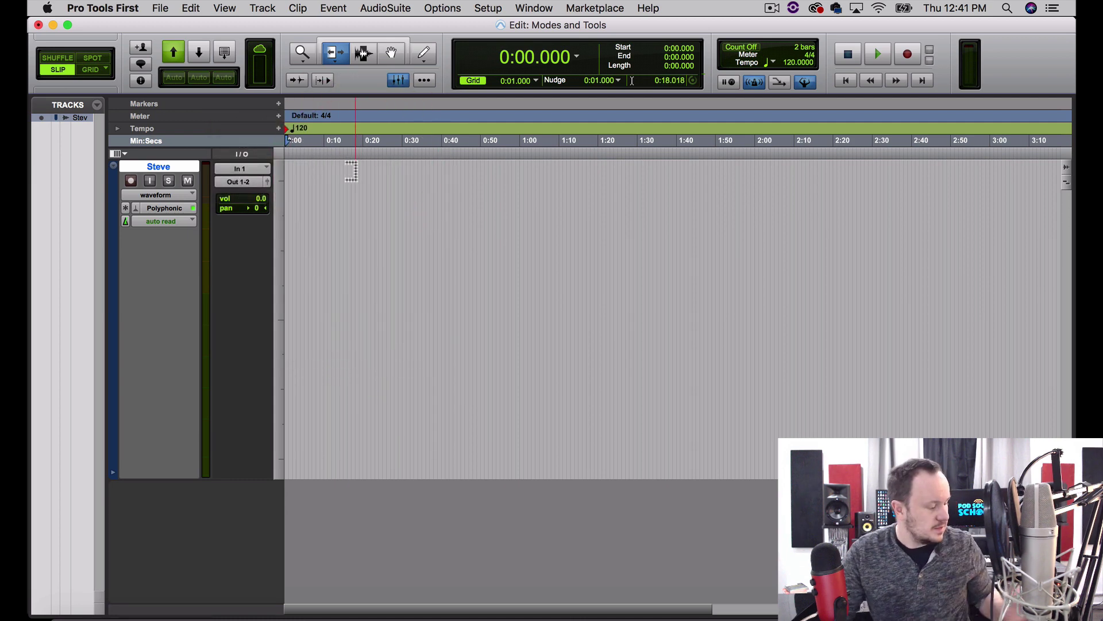
scroll(353, 173, right, 5)
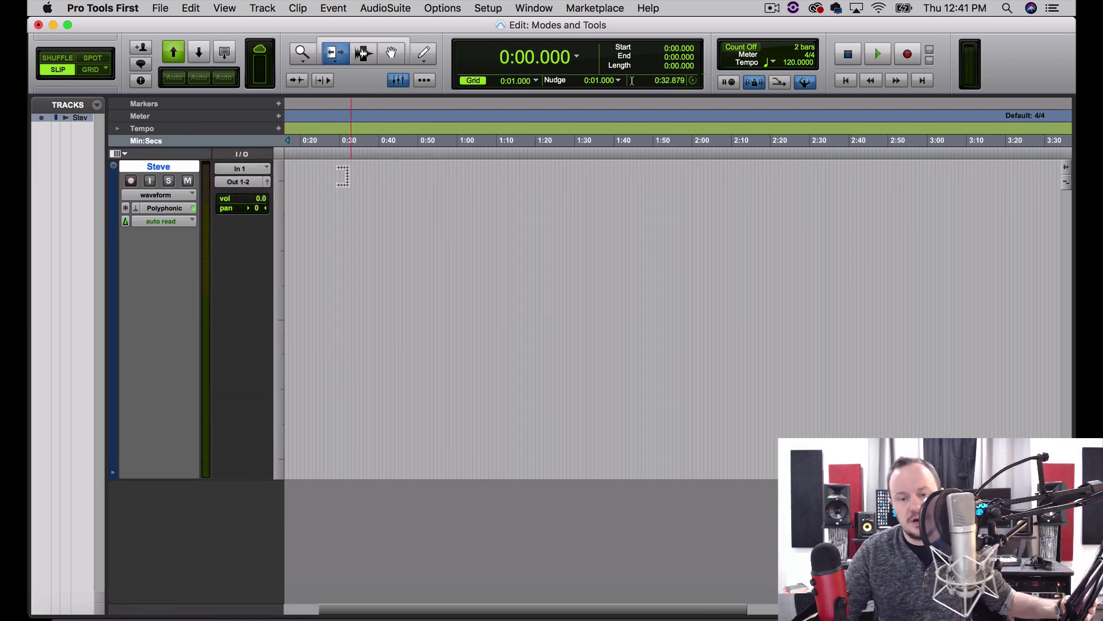
Choose the clip selection waveform tool and route the track's output to Built-in Output 1-2 (Stereo).
click(363, 53)
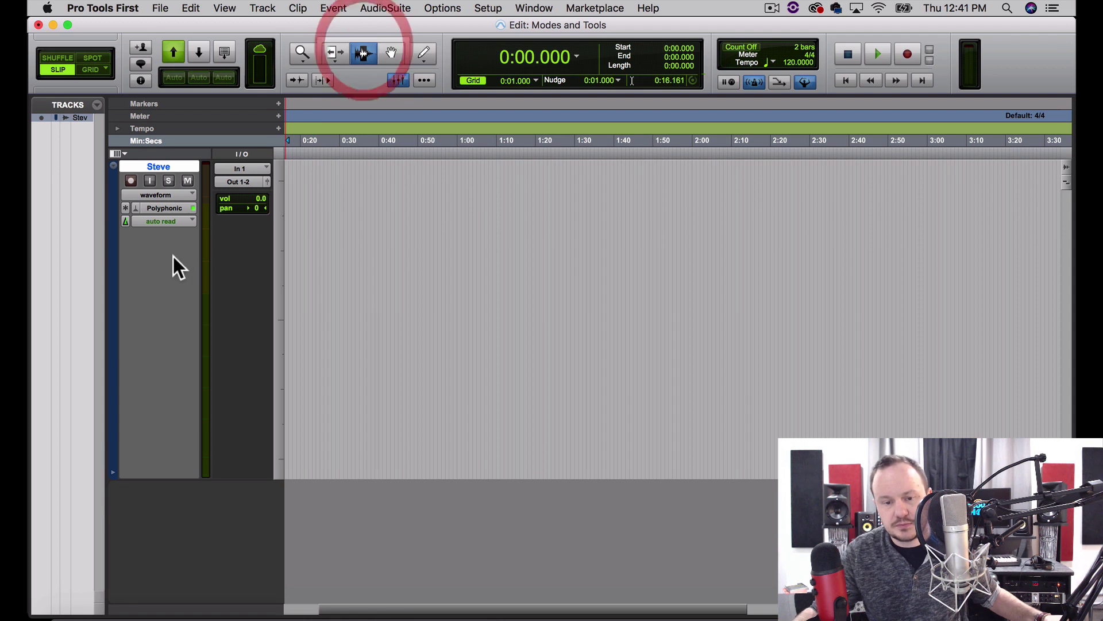
click(246, 183)
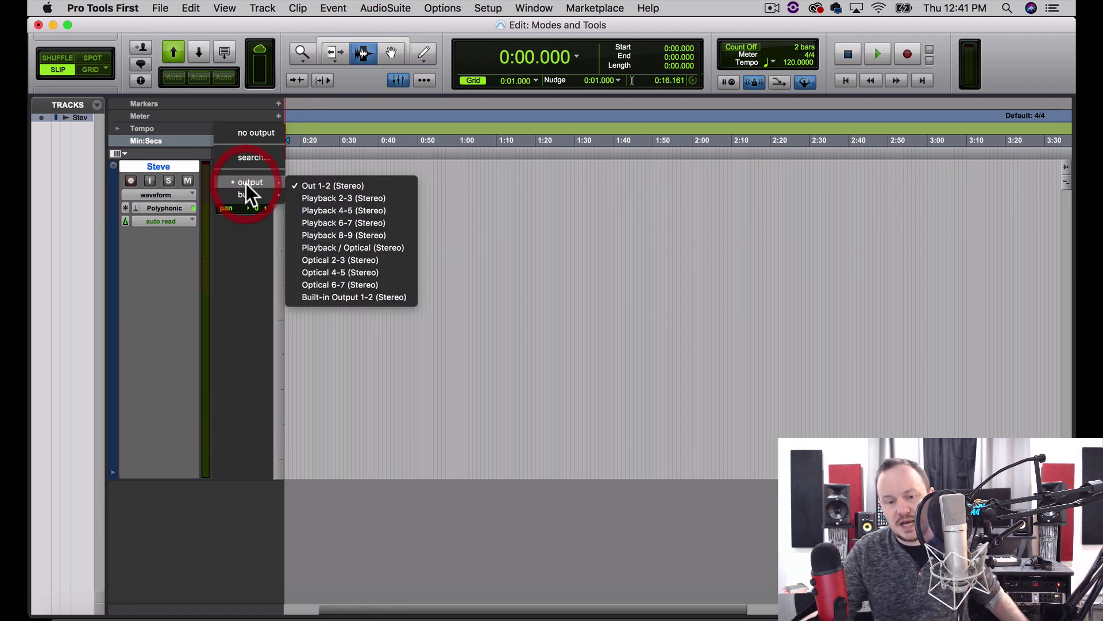
click(196, 211)
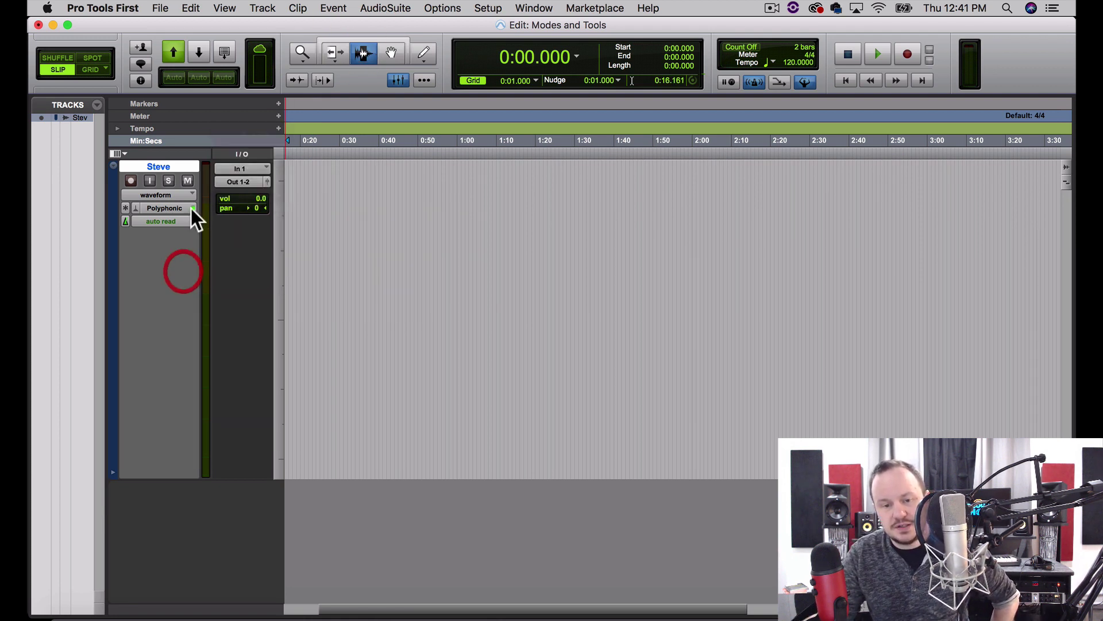
click(236, 183)
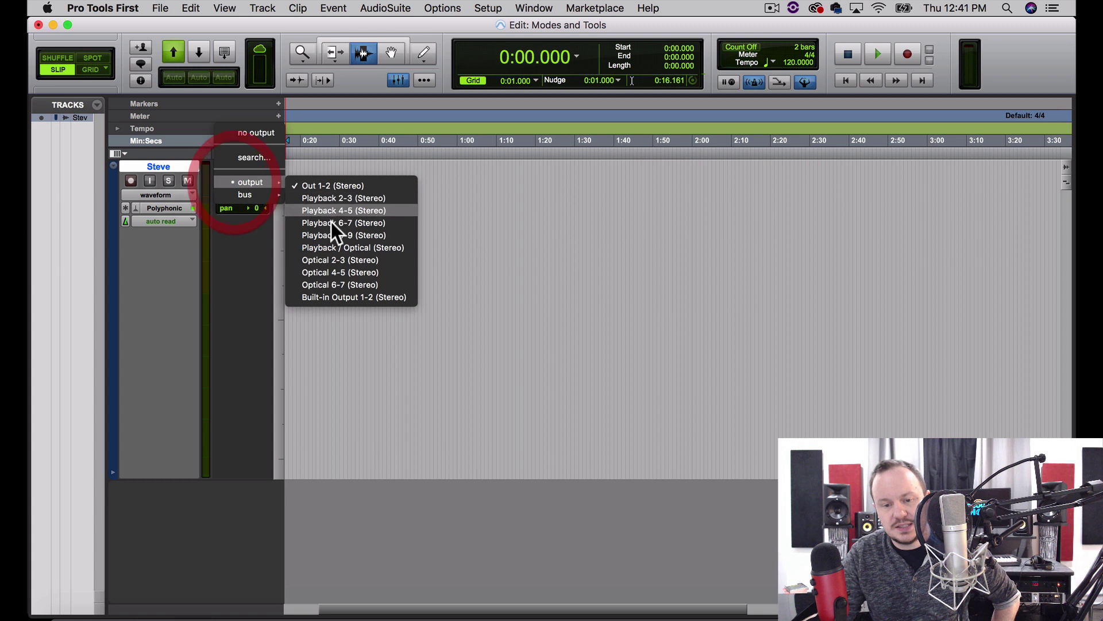
click(364, 297)
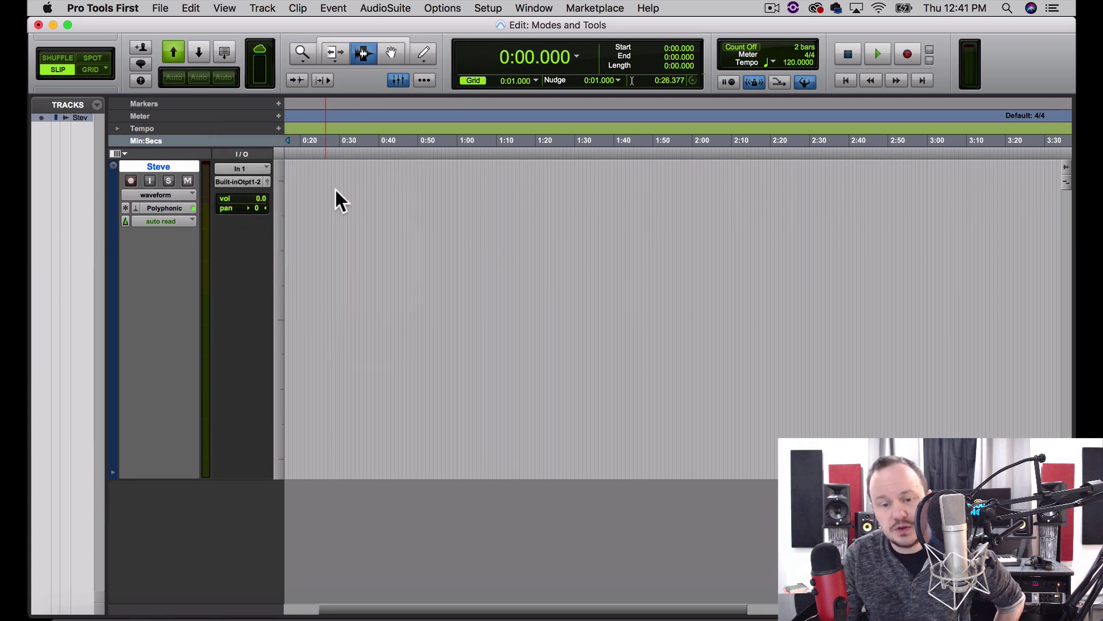
Mute the audio track and arm it for recording.
click(187, 181)
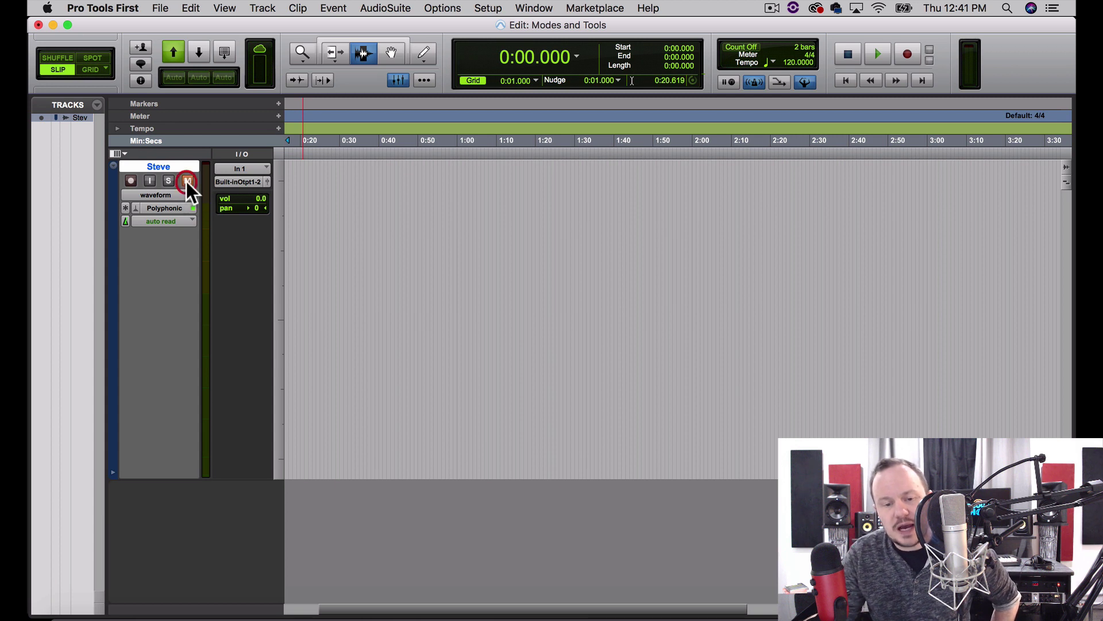
click(130, 182)
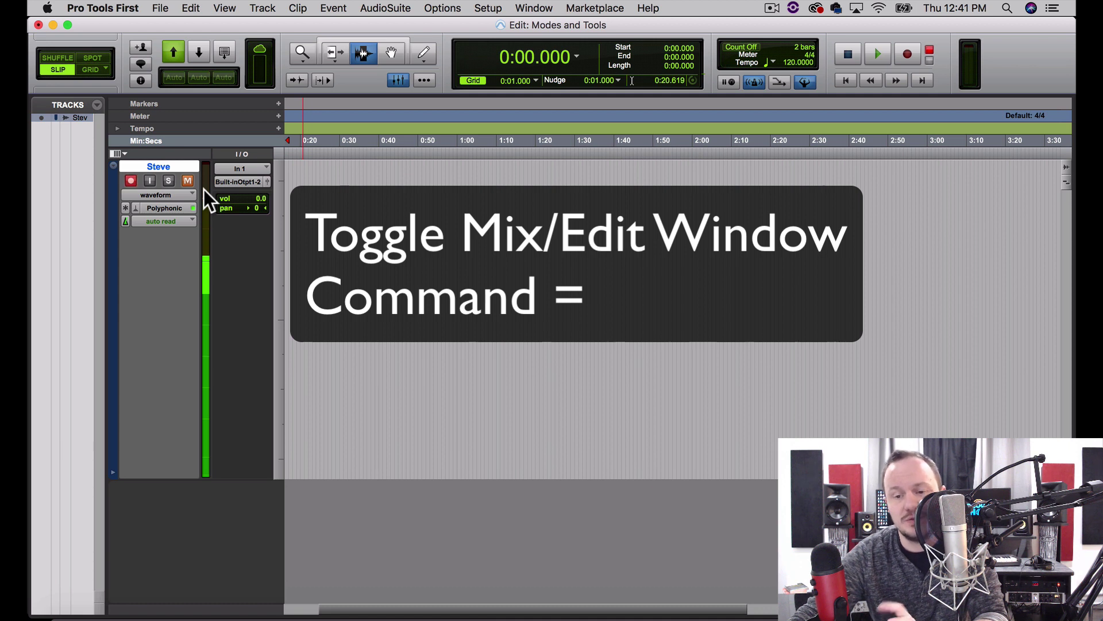
Check the armed track's input level on its channel meter in the Mix window, and return to the Edit window.
key(super+equal)
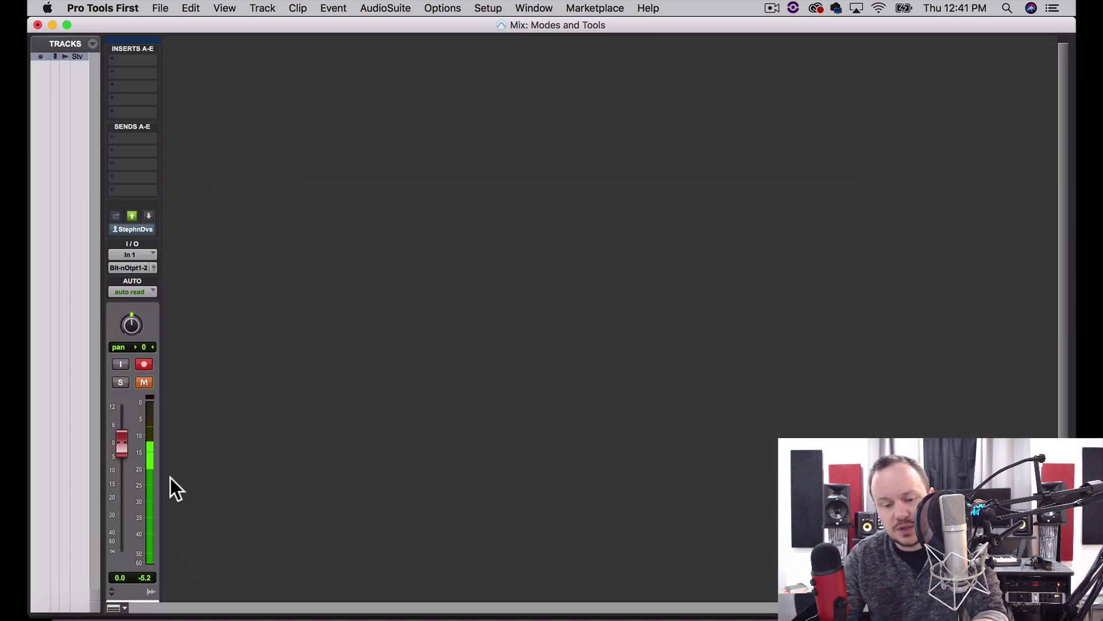
scroll(170, 477, down, 3)
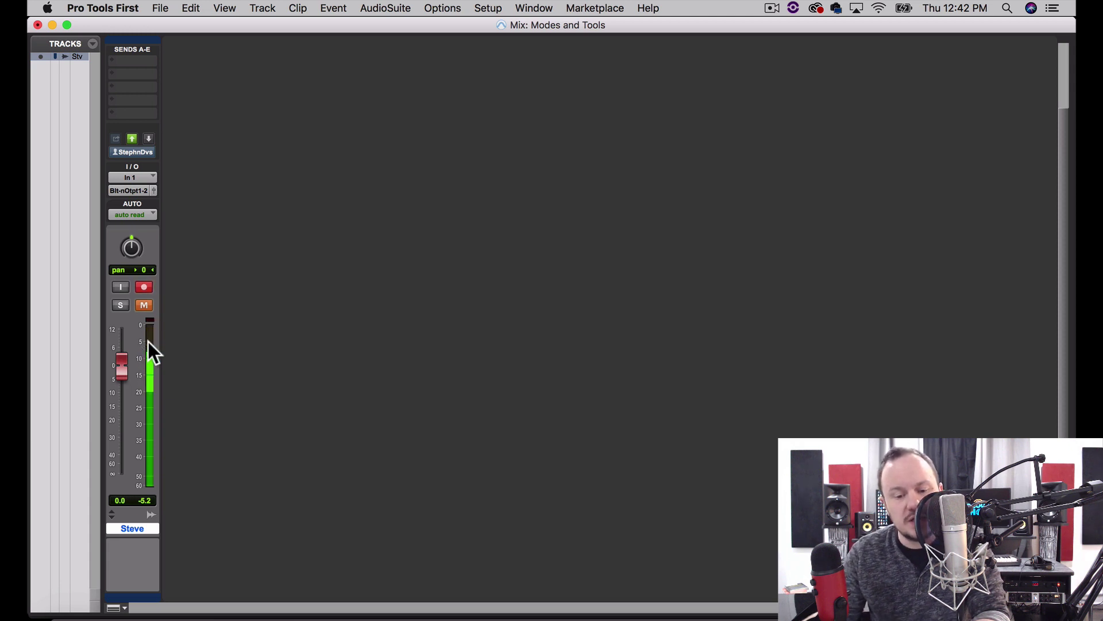
key(super+equal)
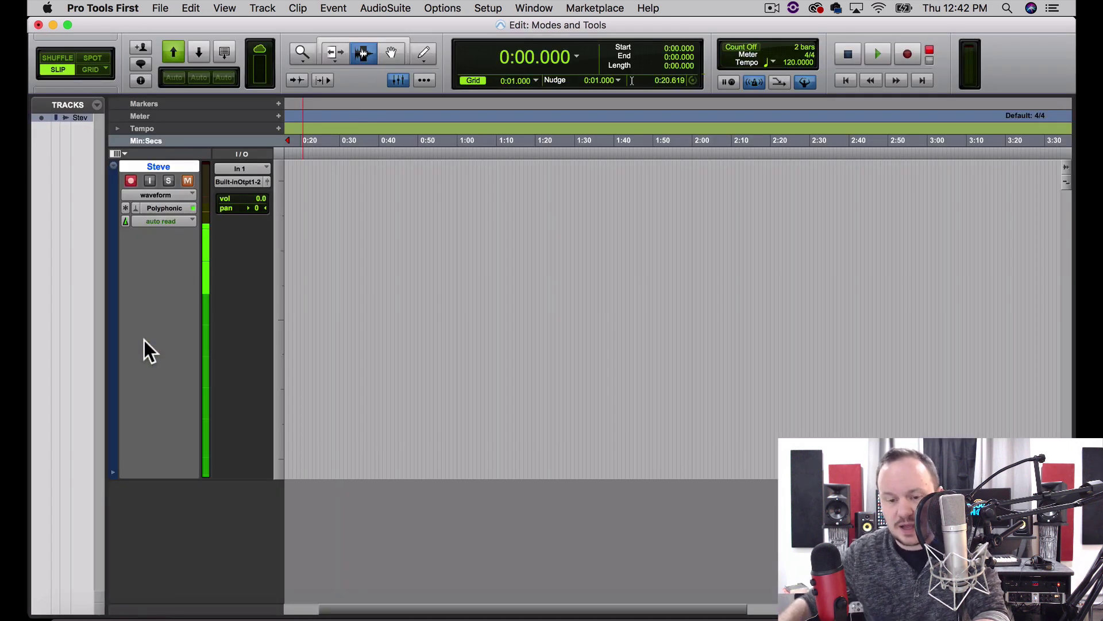
Place the insertion point at about 0:29.7 on the timeline and start recording on the armed track.
click(340, 239)
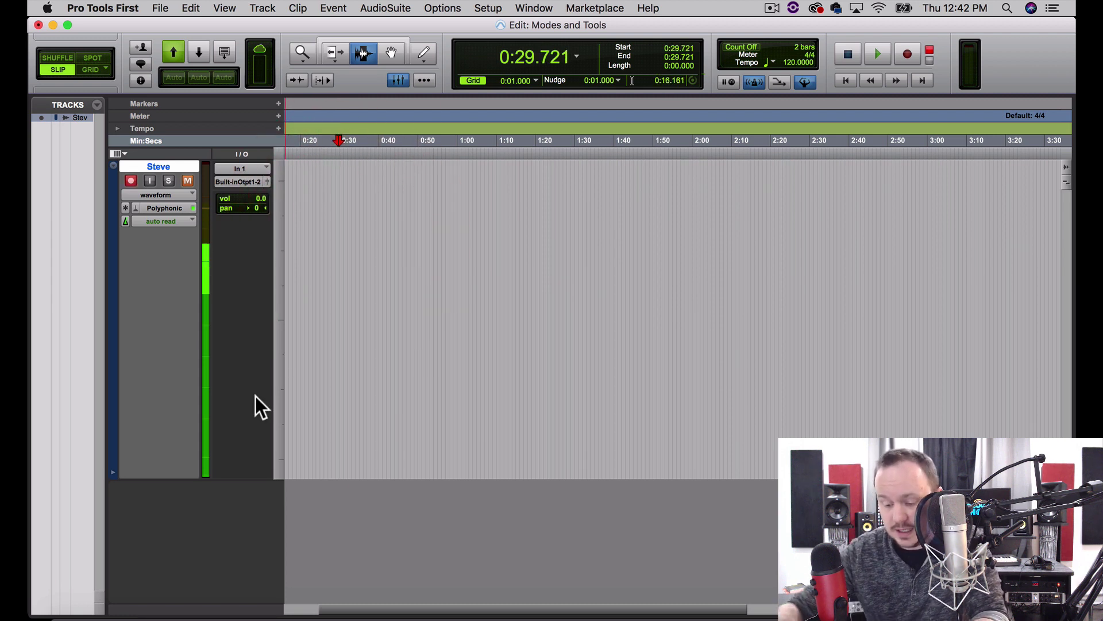
key(super+space)
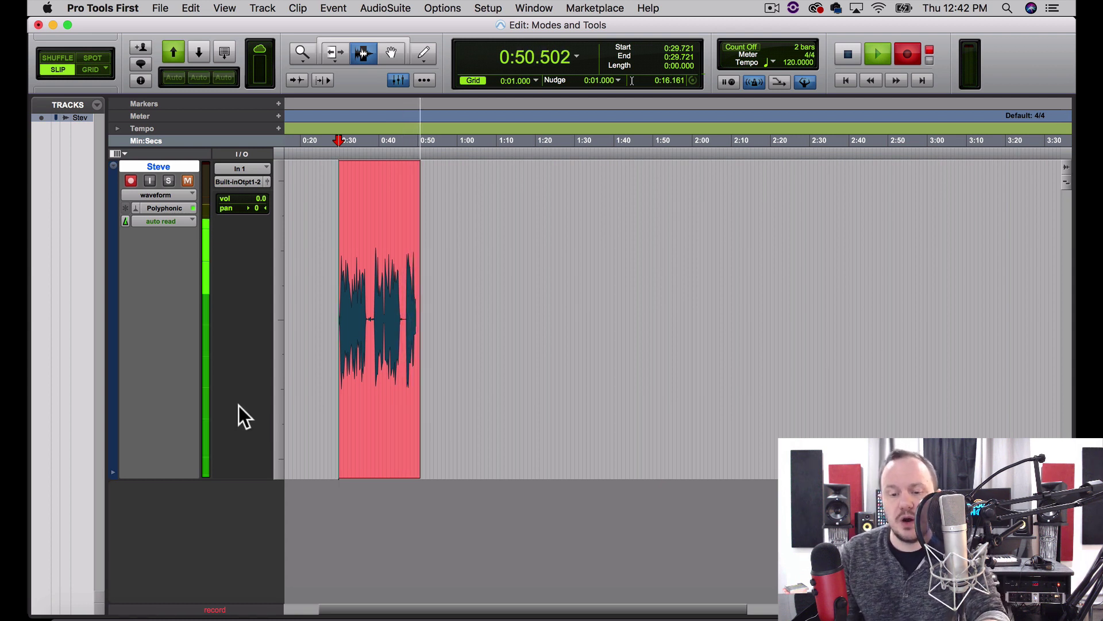
Stop the recording, then disarm and unmute the voice track.
key(space)
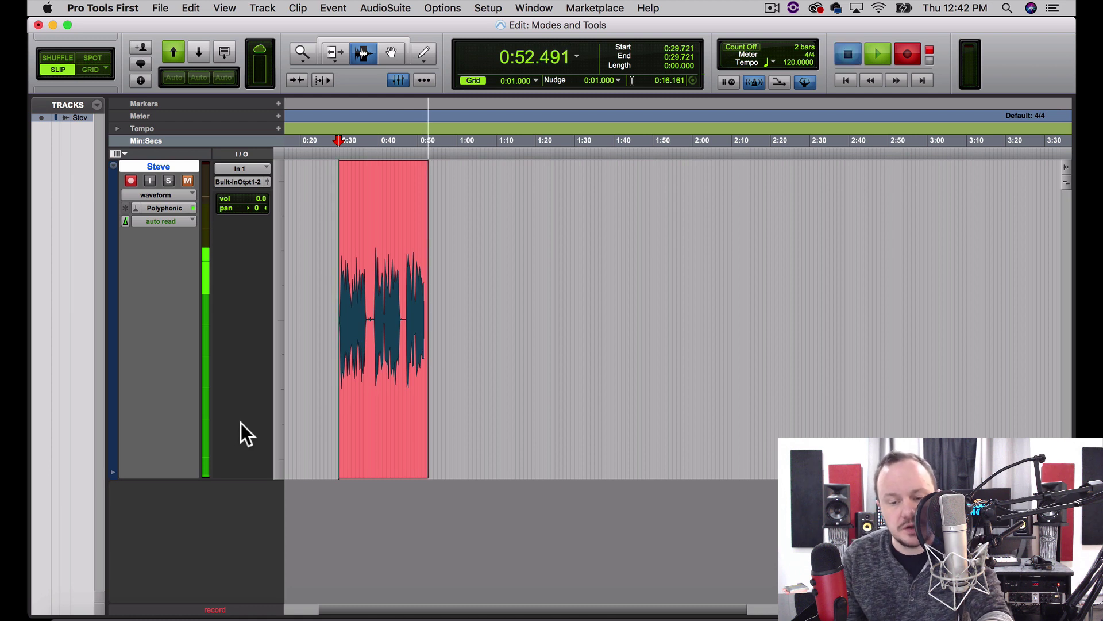
click(132, 181)
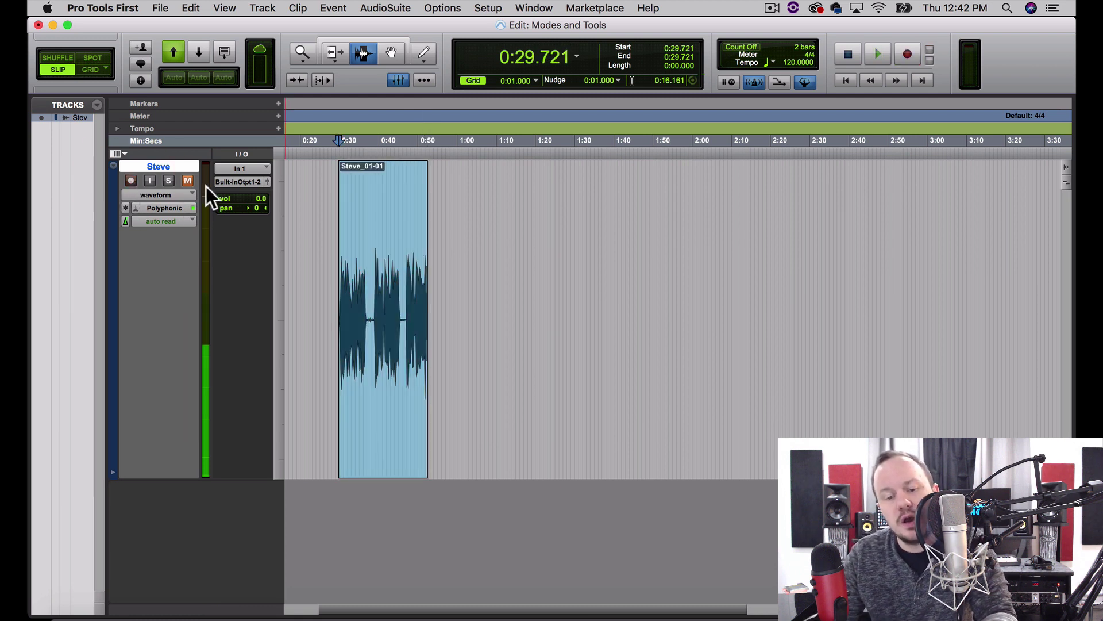
click(187, 181)
Play back the recorded clip from about 0:30.1 and set the insertion point at about 0:48.7.
click(340, 312)
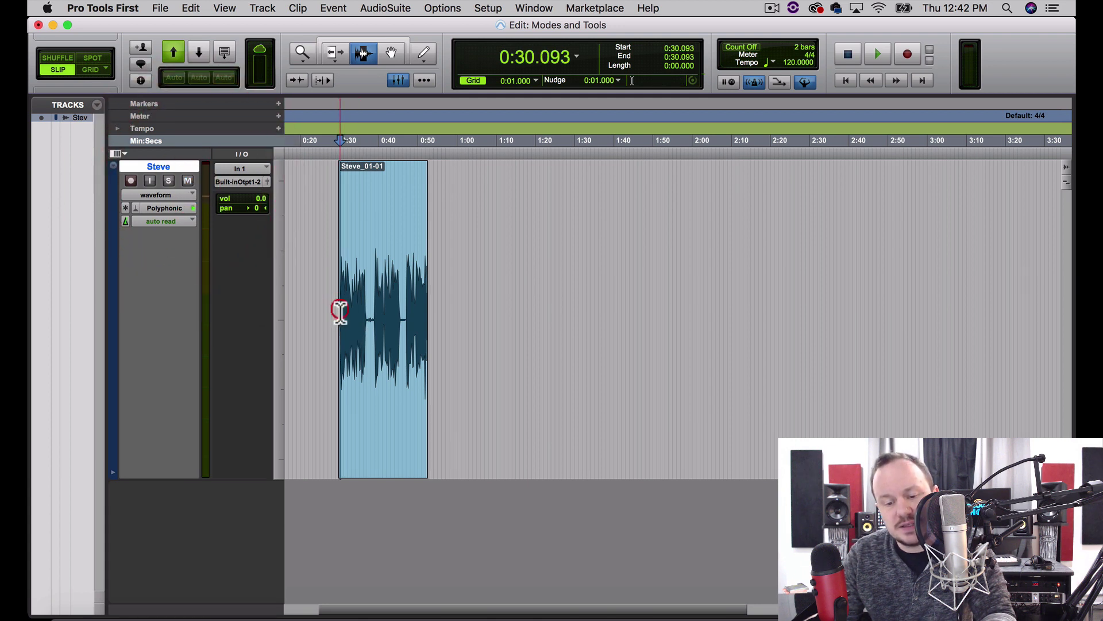
key(space)
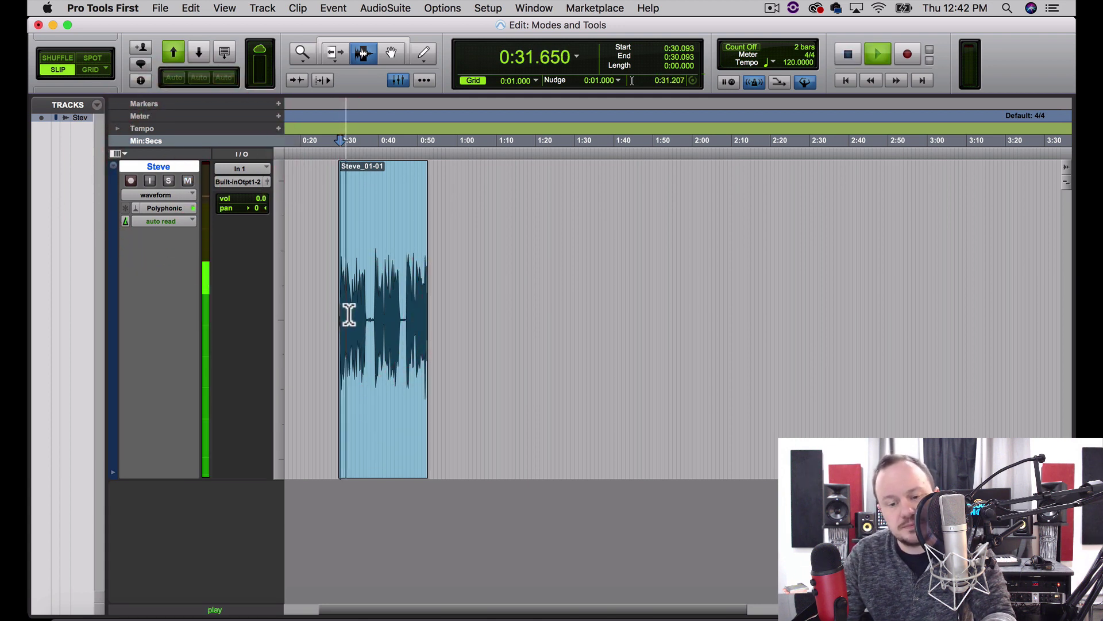
click(385, 305)
click(413, 306)
key(space)
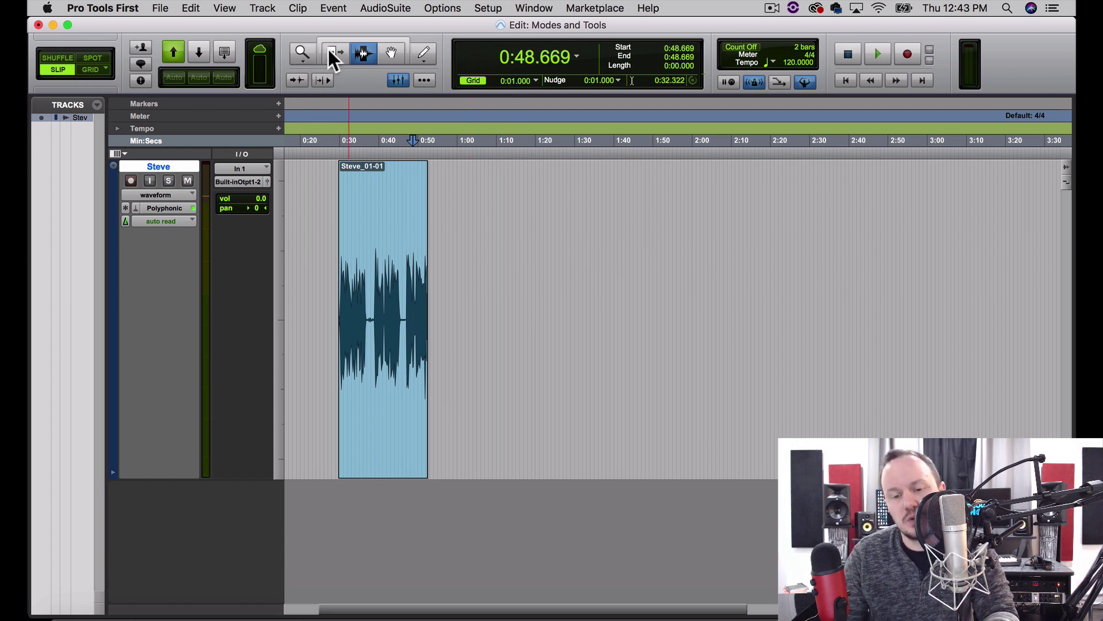
click(348, 84)
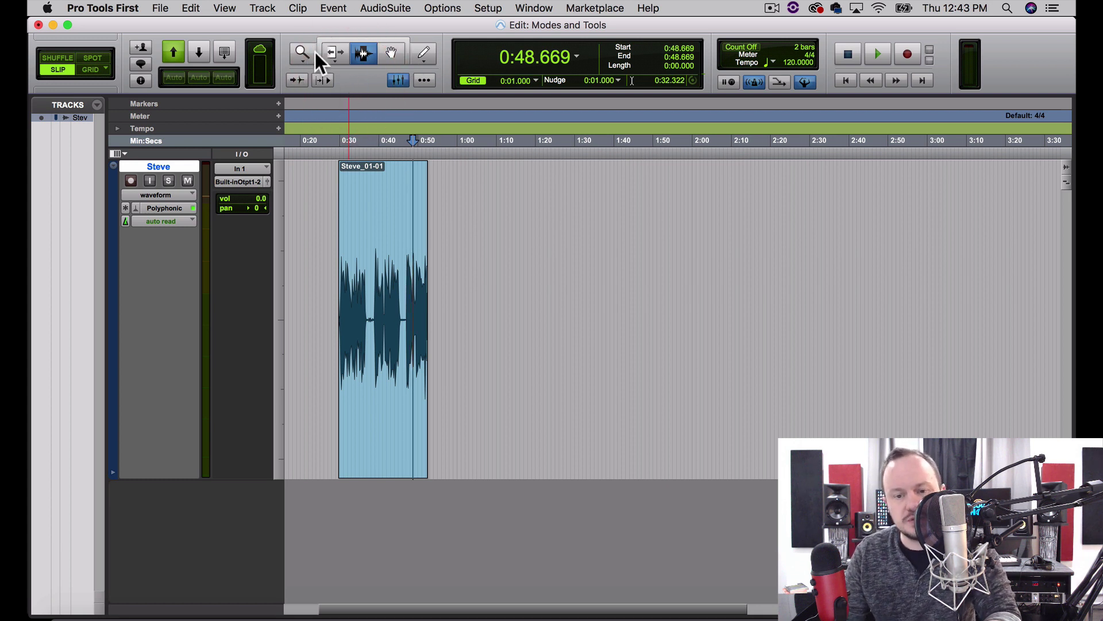
click(299, 53)
click(363, 52)
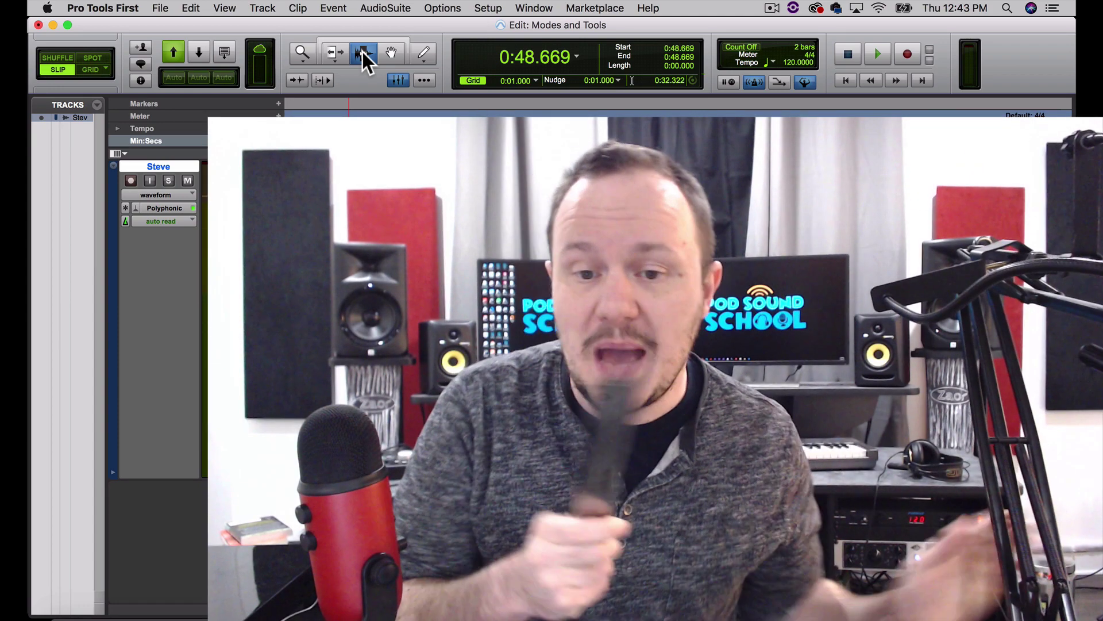
click(305, 53)
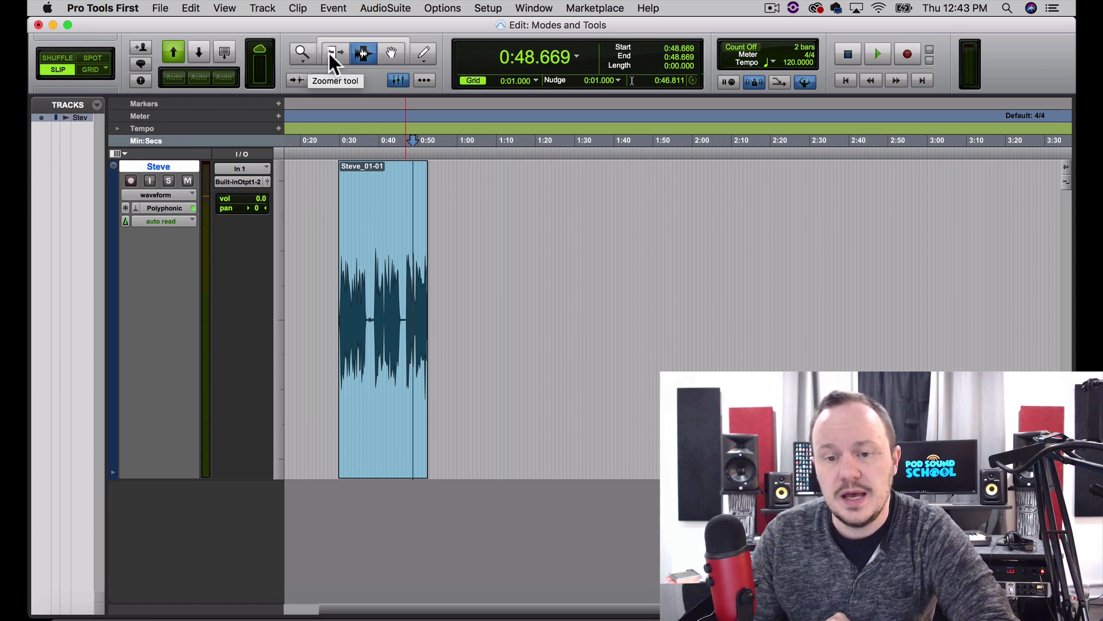
Activate the Zoomer tool, switch to the Trim tool and select the whole clip at its start edge.
click(300, 55)
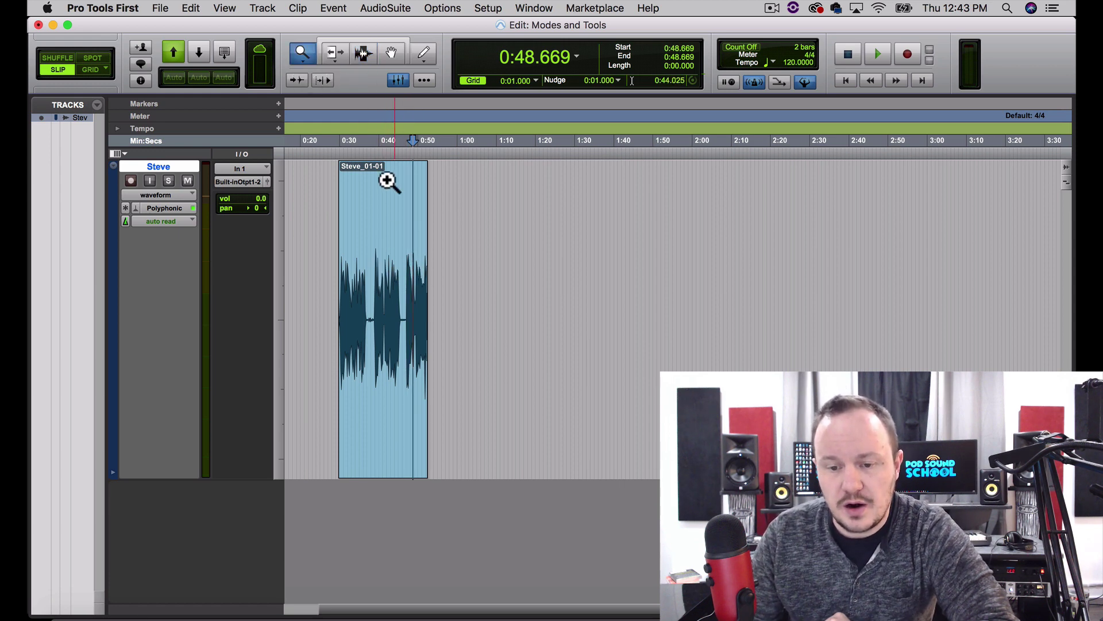
click(335, 55)
click(340, 227)
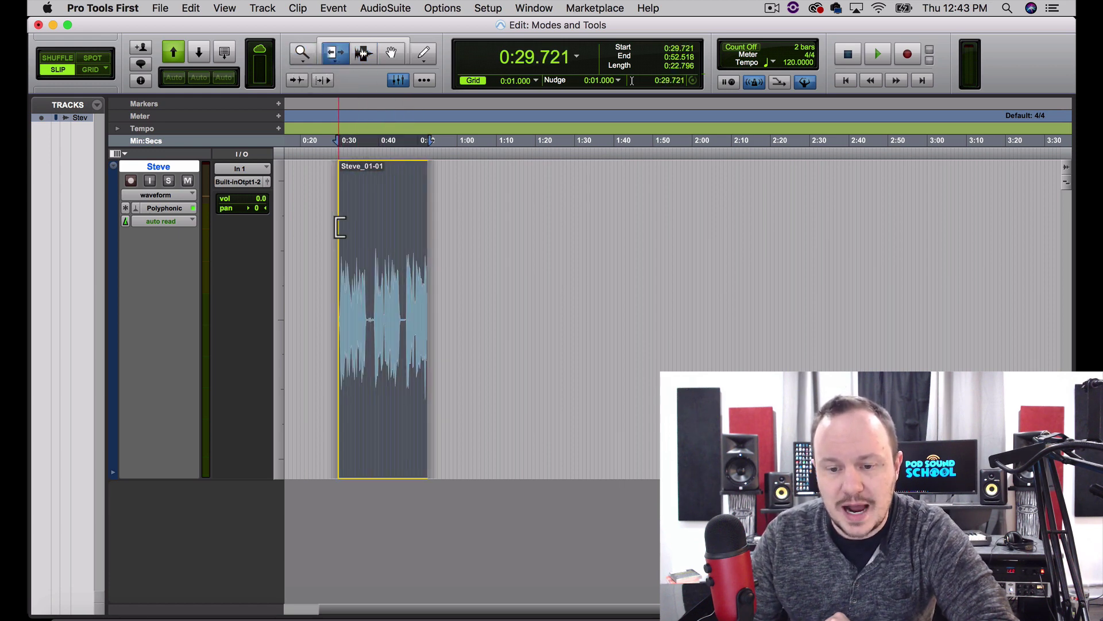
With the Selector tool, place the insertion point at several spots on the track and select the clip's range from about 0:34.2 to 0:46.6.
click(363, 56)
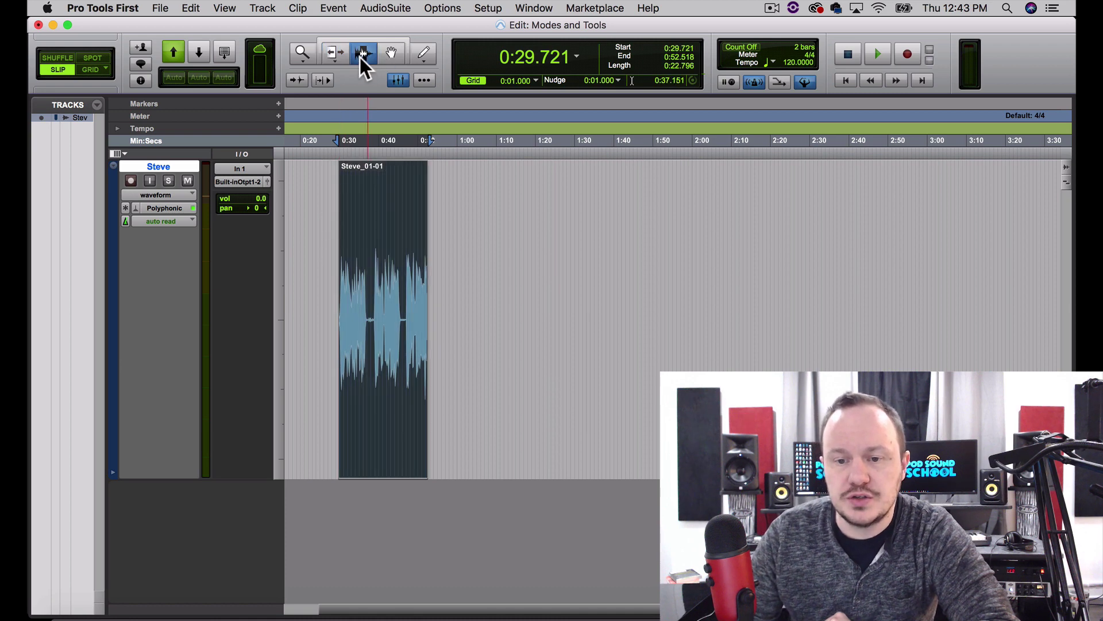
click(373, 212)
click(475, 227)
drag(543, 225, 547, 226)
click(620, 227)
click(792, 234)
click(694, 238)
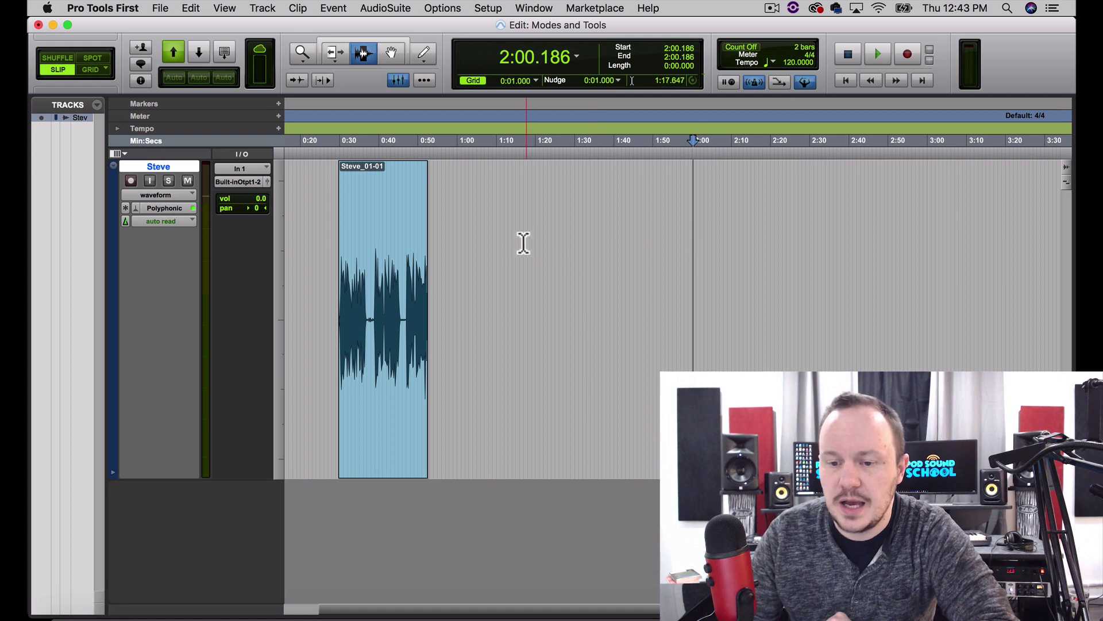
drag(366, 229, 404, 219)
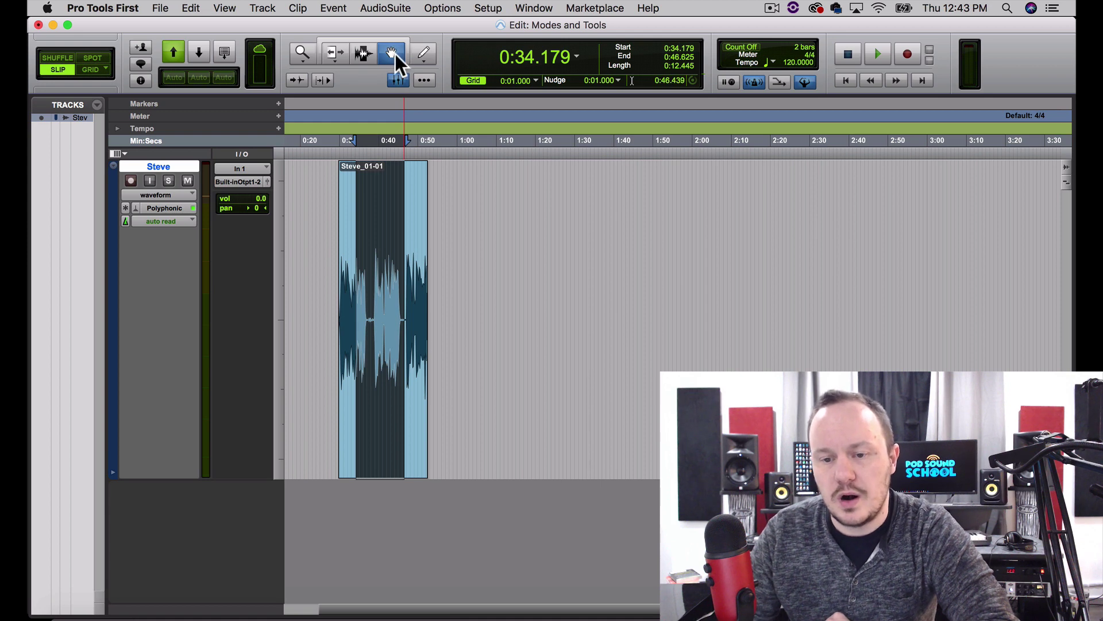
Select the whole clip with the Grabber tool and move it so it starts at about 1:06.3.
click(409, 285)
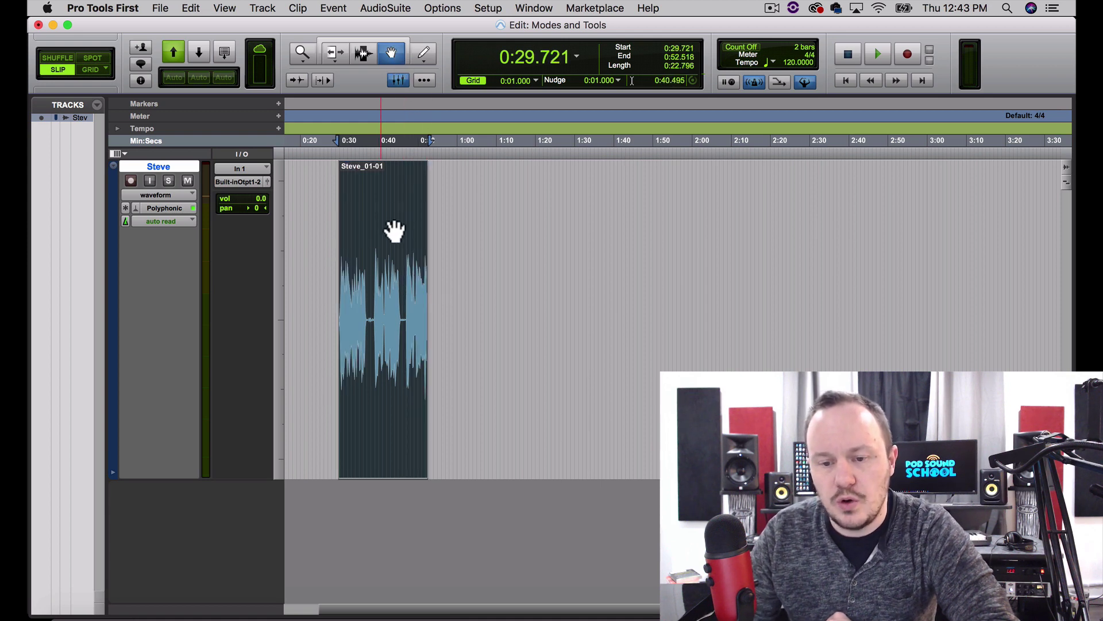
click(391, 219)
drag(391, 219, 533, 220)
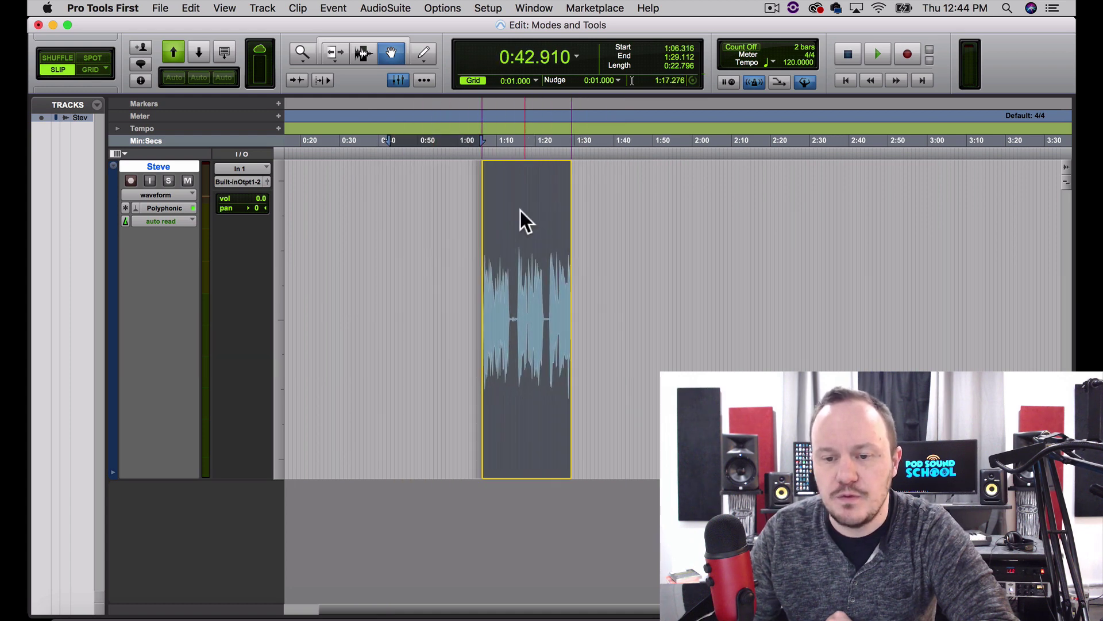
Activate the Zoomer, Trim, Selector, Grabber and Pencil tools one after another.
click(424, 56)
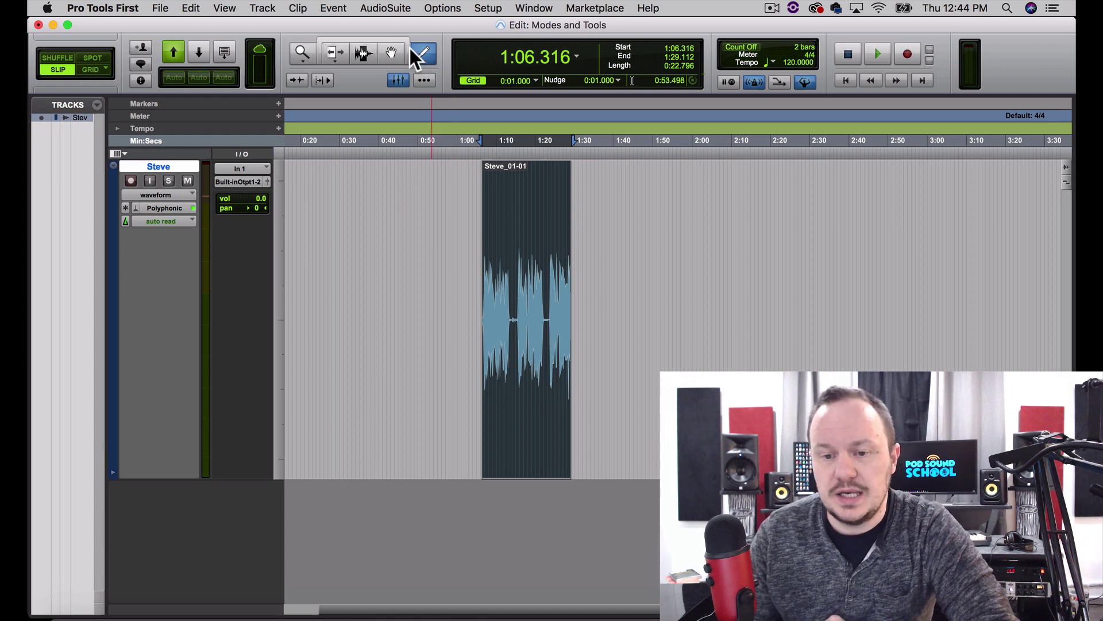
click(302, 53)
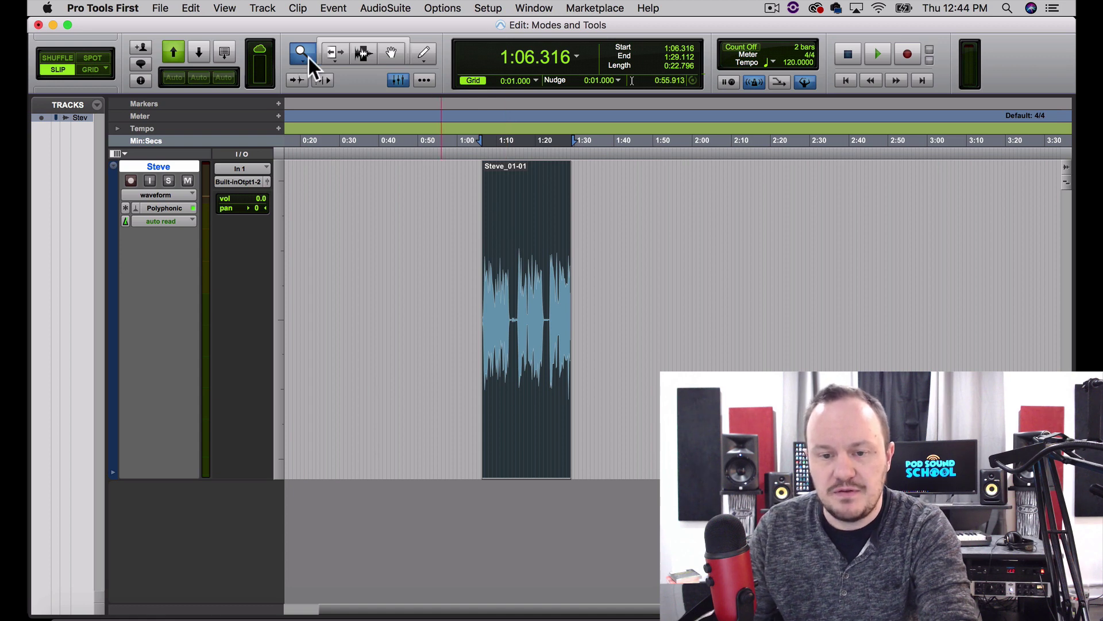
click(332, 56)
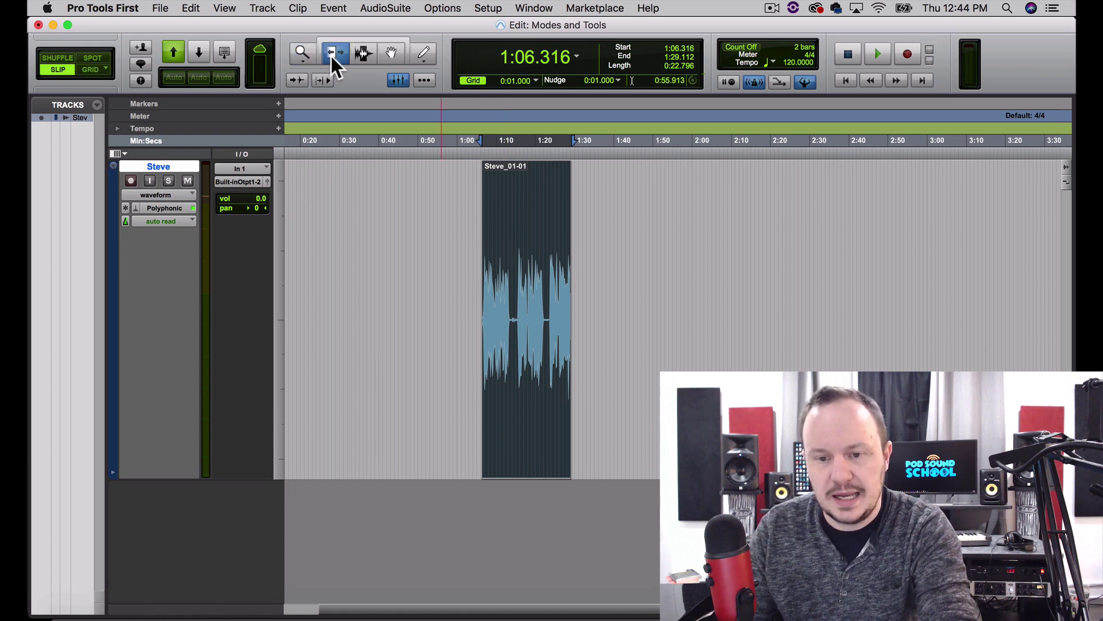
click(361, 55)
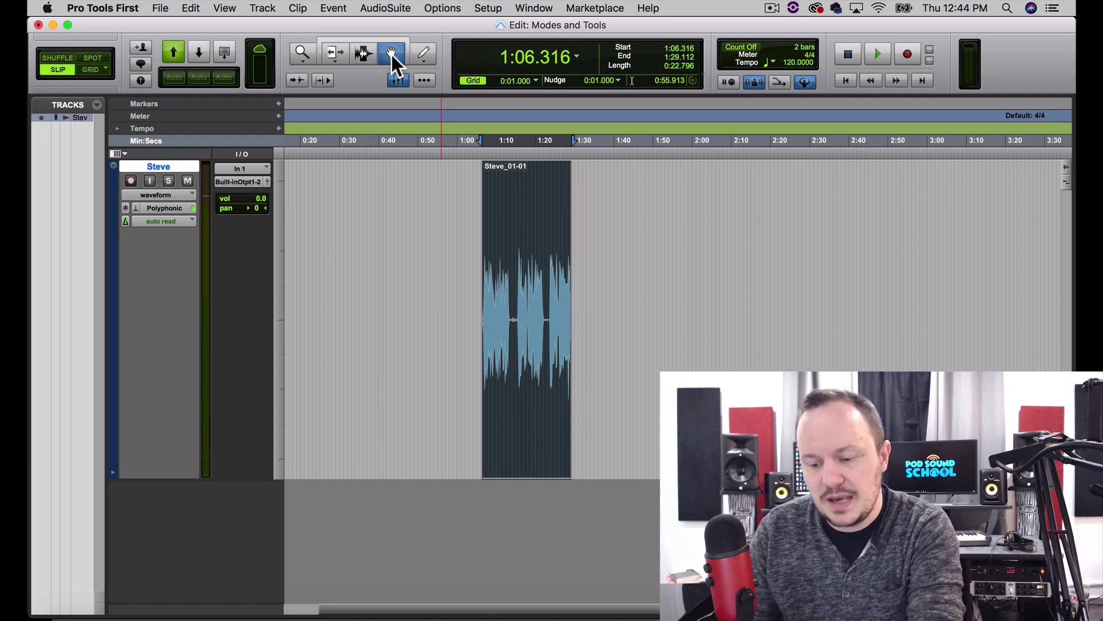
click(426, 54)
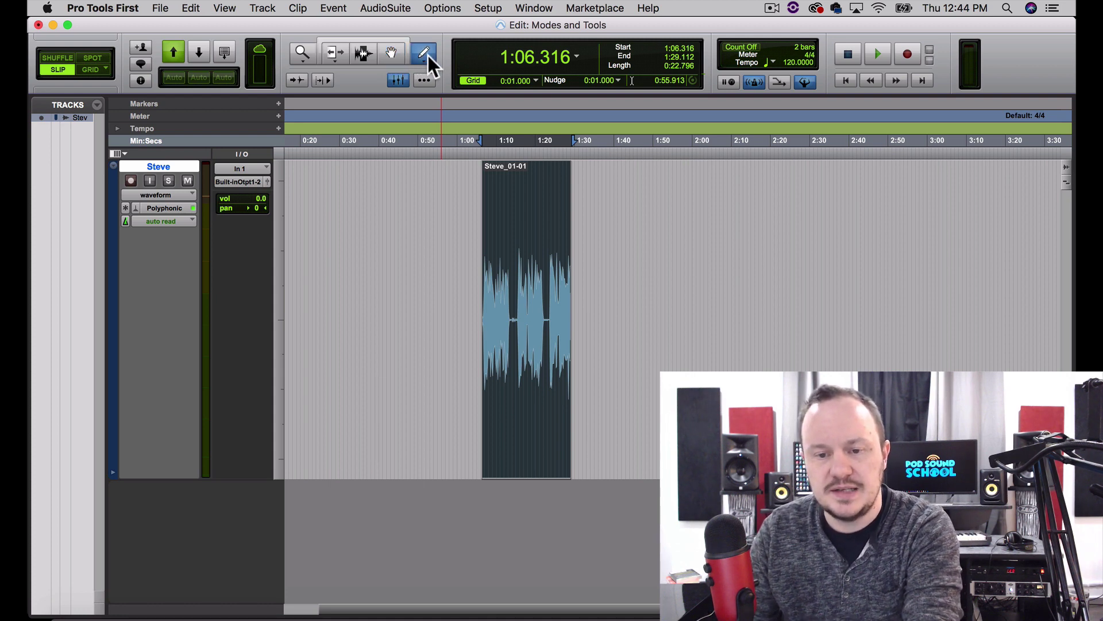
Cycle through the edit tools until the Selector tool is active.
scroll(401, 53, left, 3)
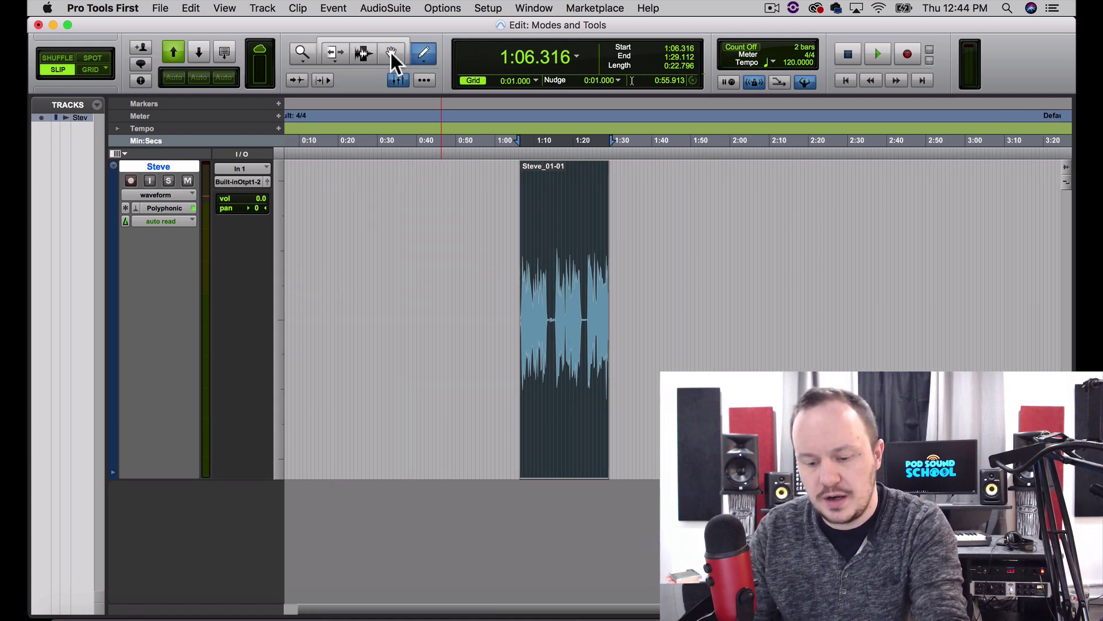
key(Escape)
key(Escape)
key(Escape)
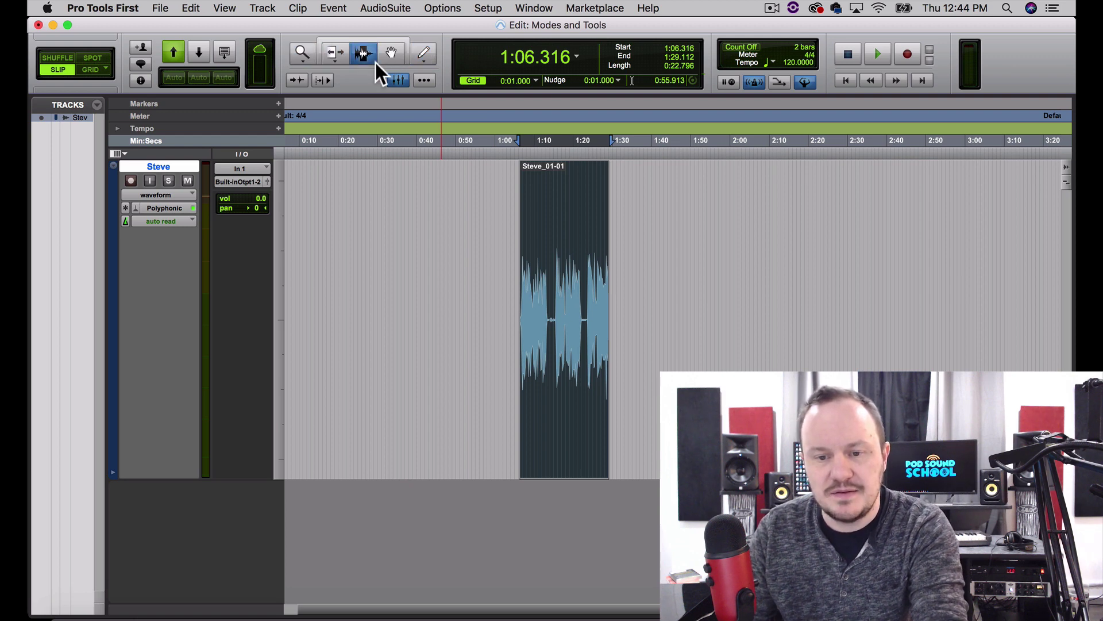
Activate the Trim, Selector and Grabber tools individually, then combine all three with the Smart tool.
click(418, 253)
click(338, 57)
click(592, 81)
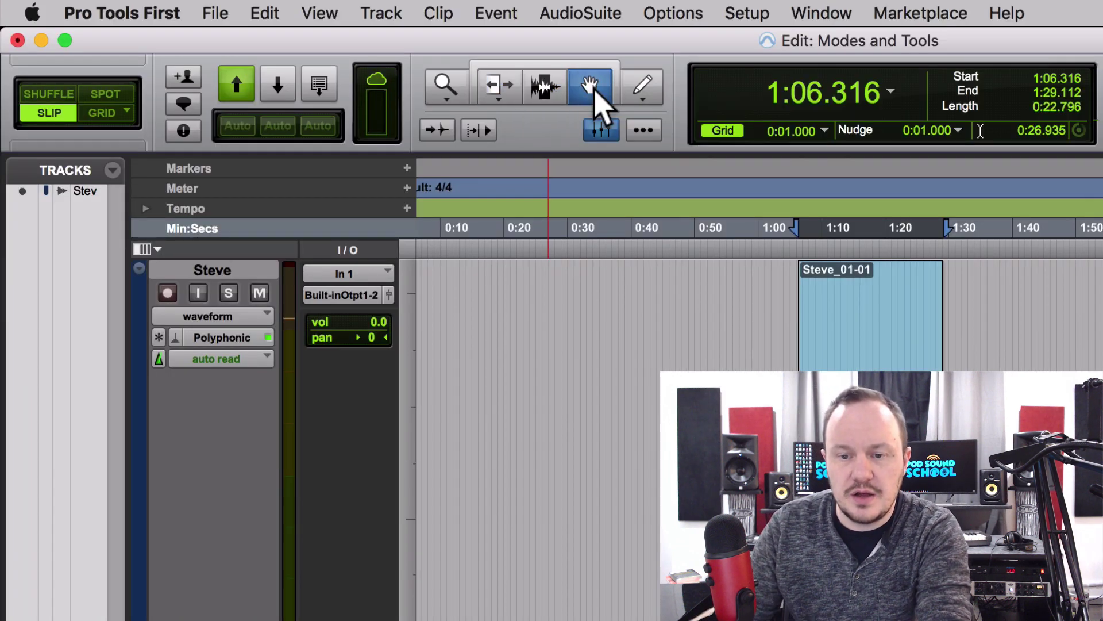
click(501, 81)
click(543, 88)
click(589, 86)
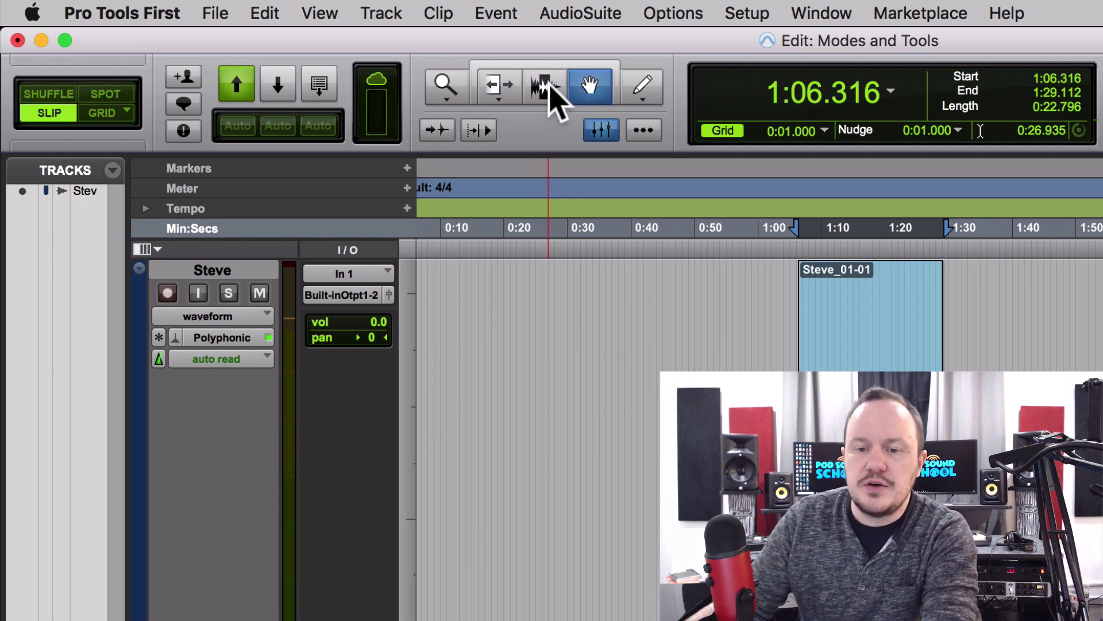
click(518, 88)
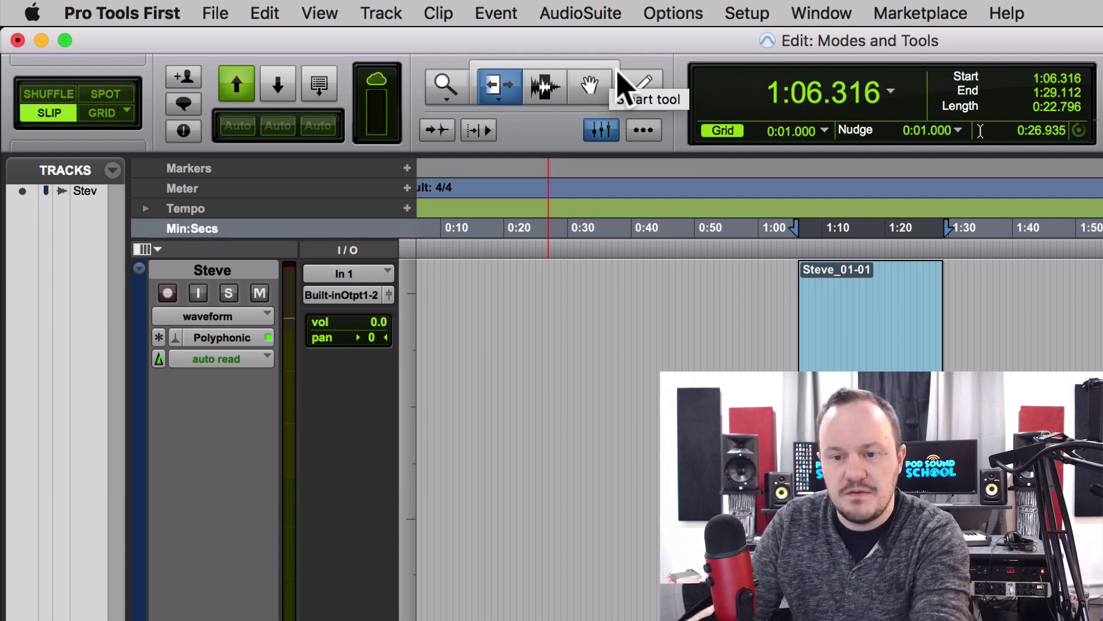
click(565, 65)
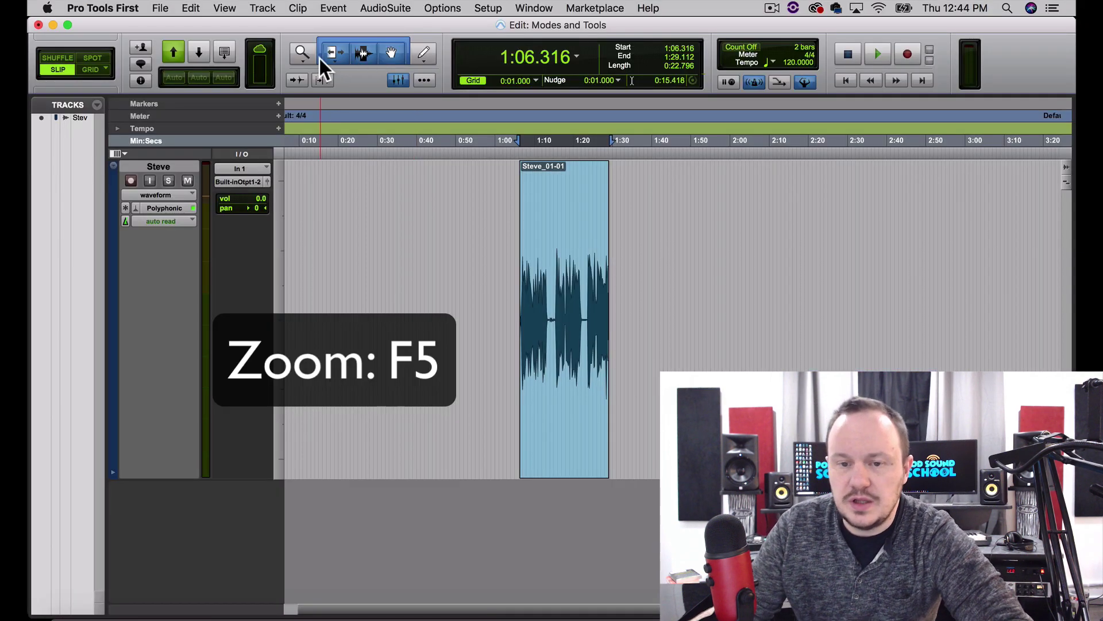
Zoom in several levels on the timeline with the Zoomer tool, then zoom out until the whole clip is in view.
key(F5)
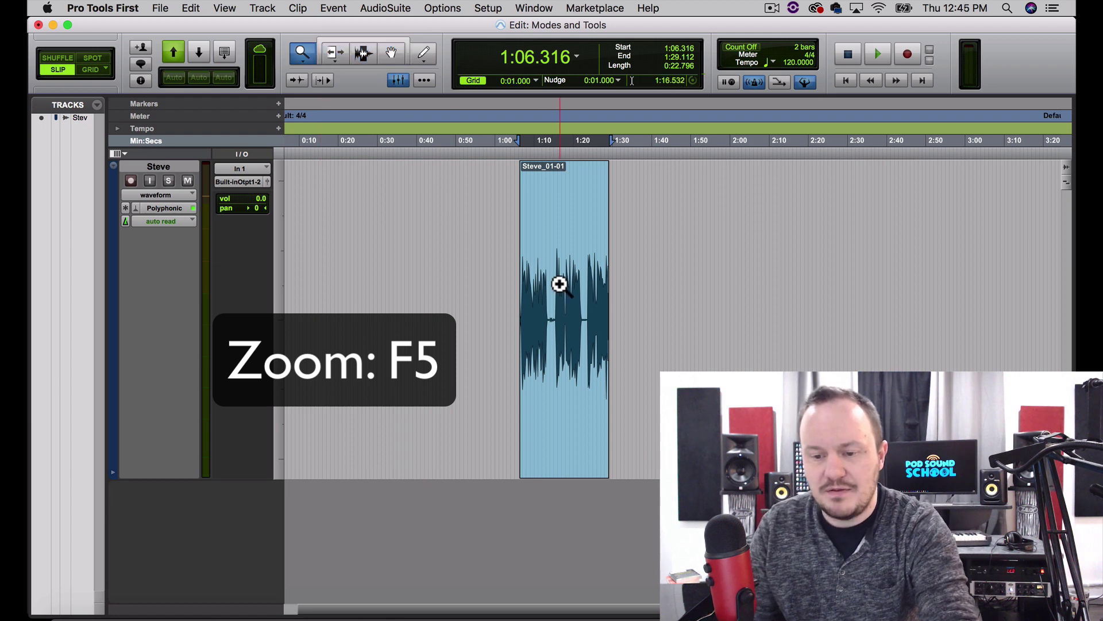
click(560, 284)
click(389, 271)
click(591, 284)
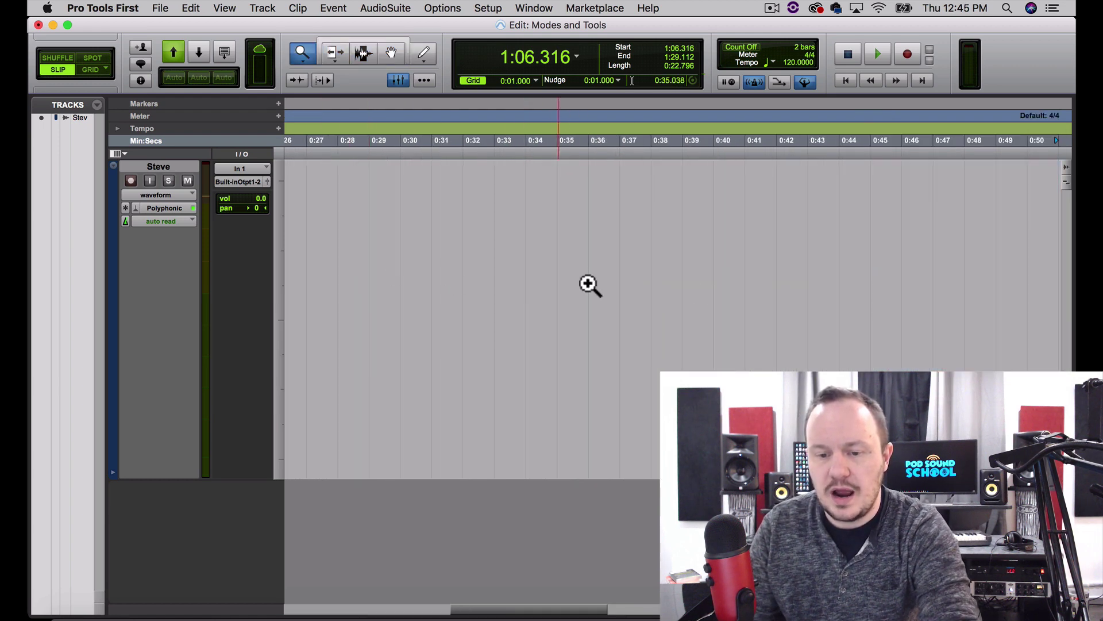
click(852, 286)
click(853, 287)
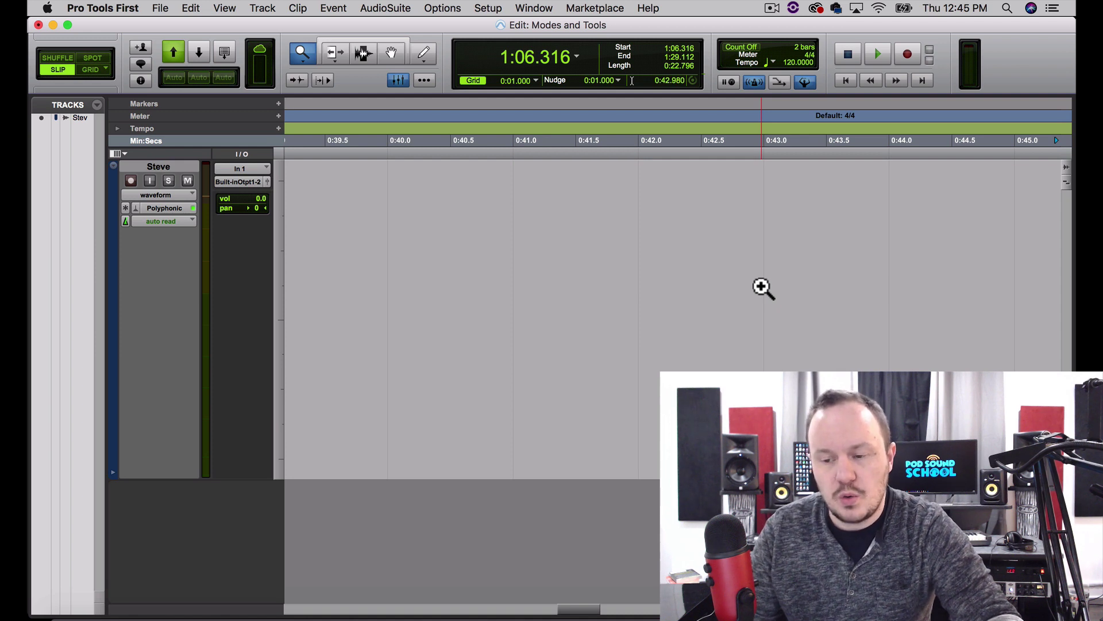
alt+click(764, 289)
alt+click(764, 289)
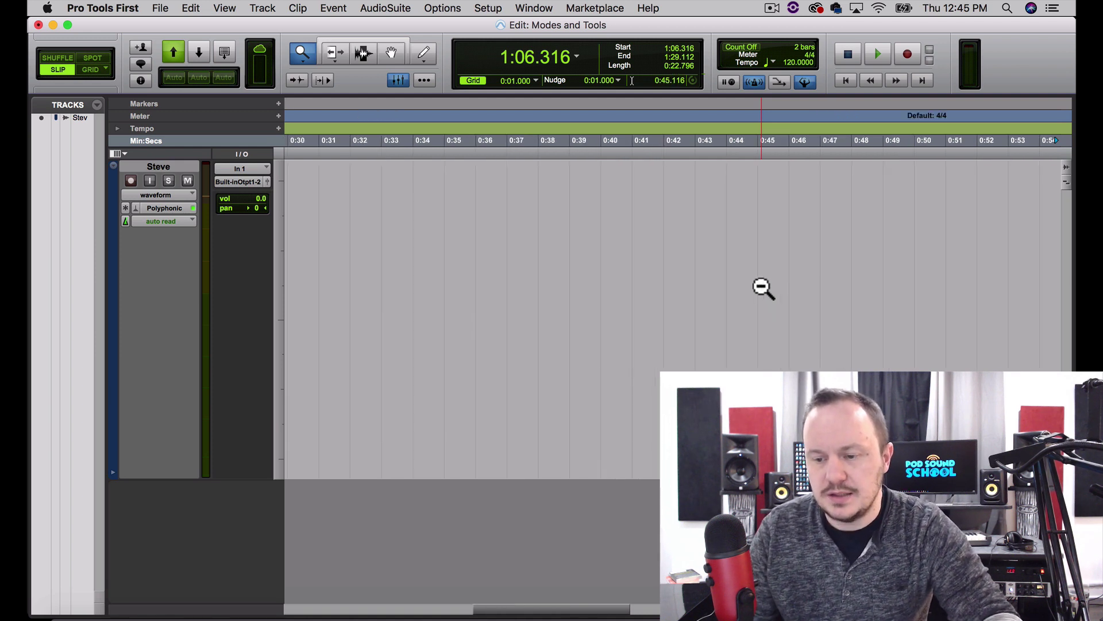
alt+click(764, 288)
alt+click(764, 289)
alt+click(764, 289)
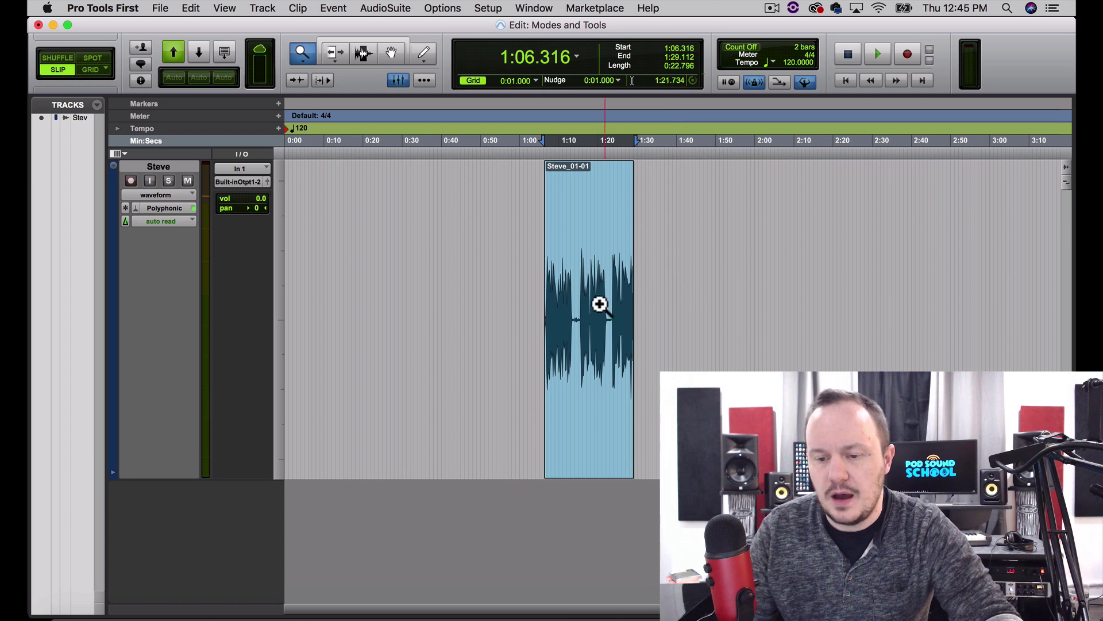
Zoom in on a marked section of the clip with the Zoomer tool, then zoom back out past the whole clip.
drag(557, 292, 700, 318)
drag(608, 306, 645, 311)
alt+click(644, 310)
alt+click(646, 308)
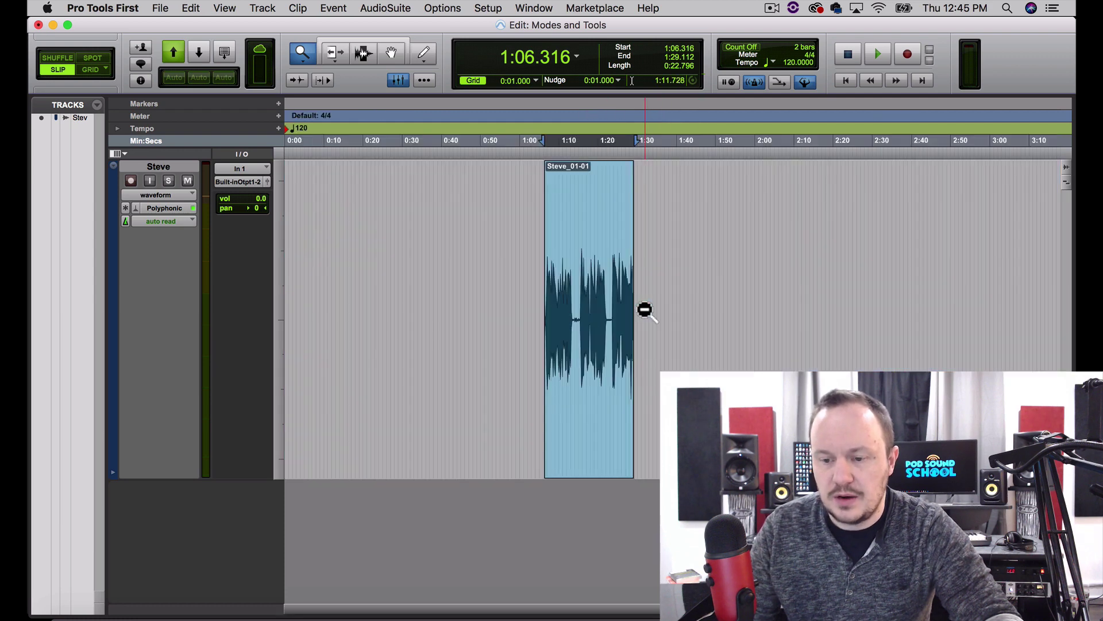
alt+click(645, 309)
click(434, 261)
alt+click(495, 292)
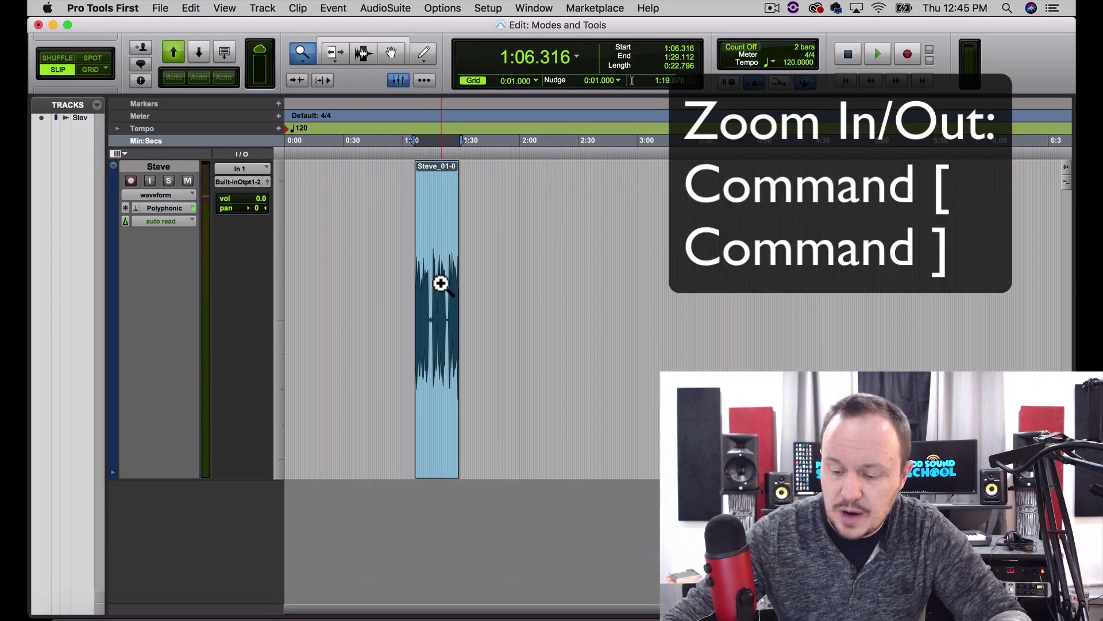
Step the horizontal zoom in and out repeatedly, ending with the timeline from 0:00 to about 3:10 in view.
key(super+bracketleft)
key(super+bracketright)
key(super+bracketright)
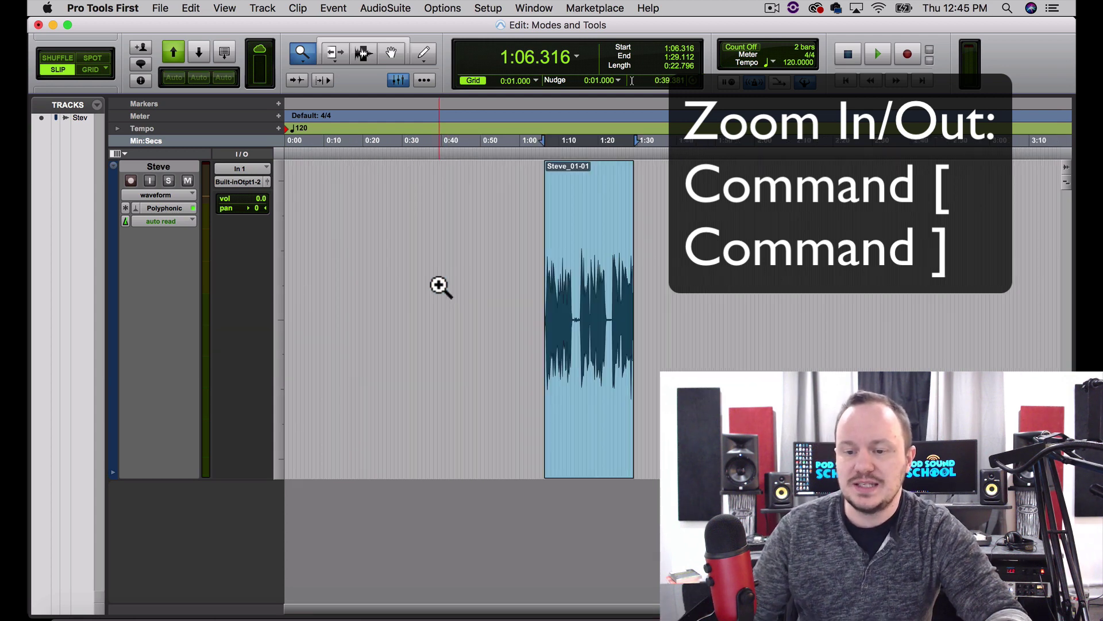
key(super+bracketleft)
key(super+bracketleft)
key(super+bracketright)
key(super+bracketright)
key(super+bracketright)
key(super+bracketleft)
key(super+bracketleft)
key(super+bracketright)
key(super+bracketright)
key(super+bracketright)
key(super+bracketright)
key(super+bracketleft)
key(super+bracketleft)
key(super+bracketleft)
Trim the clip's start and end inward to its middle phrase with the Trim tool, then extend both edges back to full length.
click(335, 53)
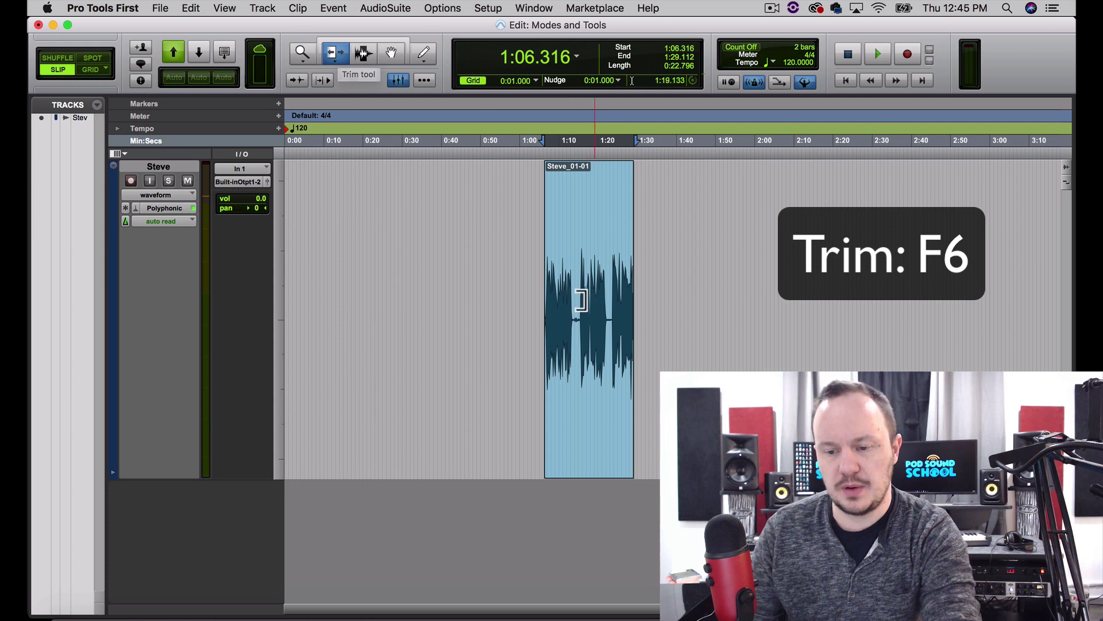
click(547, 286)
drag(547, 286, 610, 285)
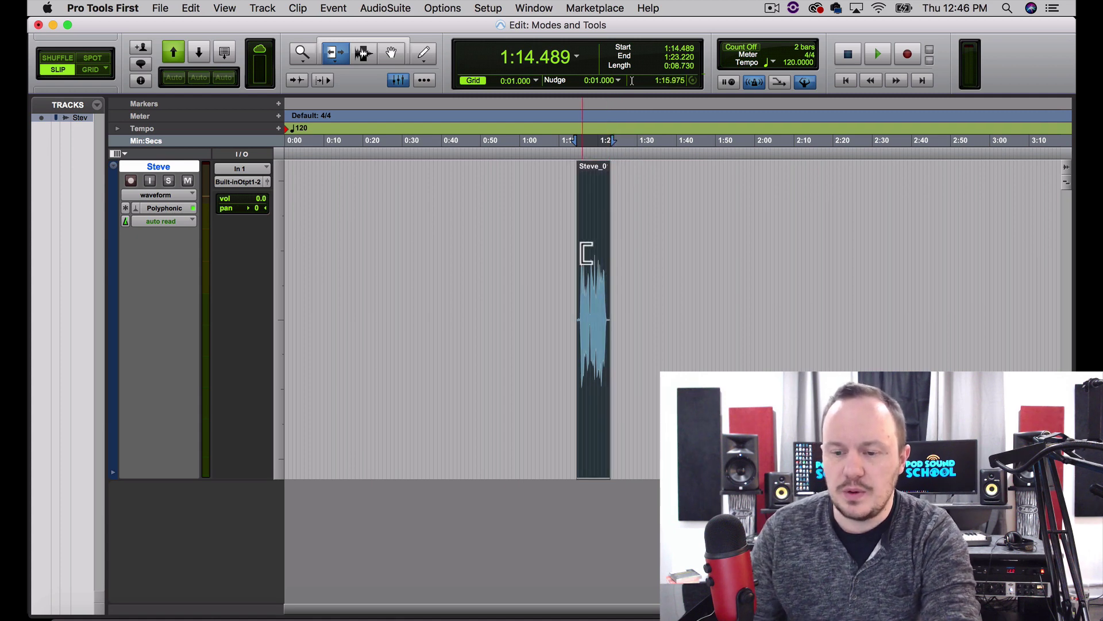
drag(586, 253, 483, 254)
drag(606, 269, 635, 257)
click(605, 273)
click(607, 261)
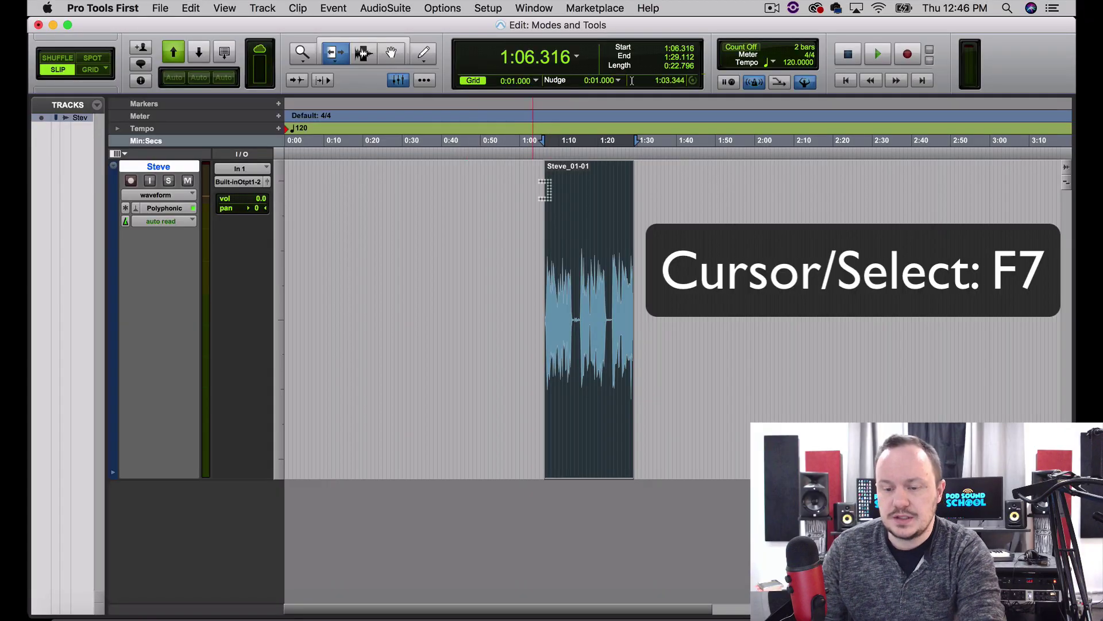
Switch to the Selector tool and place the edit cursor at several spots, ending before the clip at about 0:41.
key(F7)
click(571, 209)
click(518, 206)
click(447, 207)
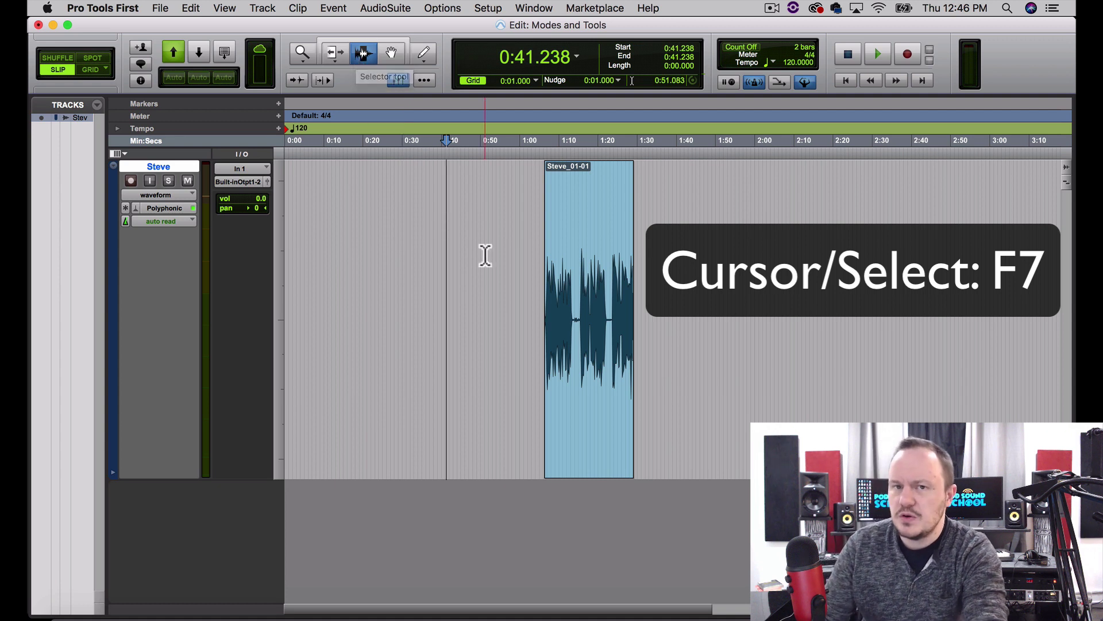
Select ranges inside the clip with the Selector tool, then place the cursor just before the clip at about 1:02.
drag(567, 237, 625, 241)
click(594, 257)
drag(567, 259, 568, 262)
click(700, 253)
click(528, 235)
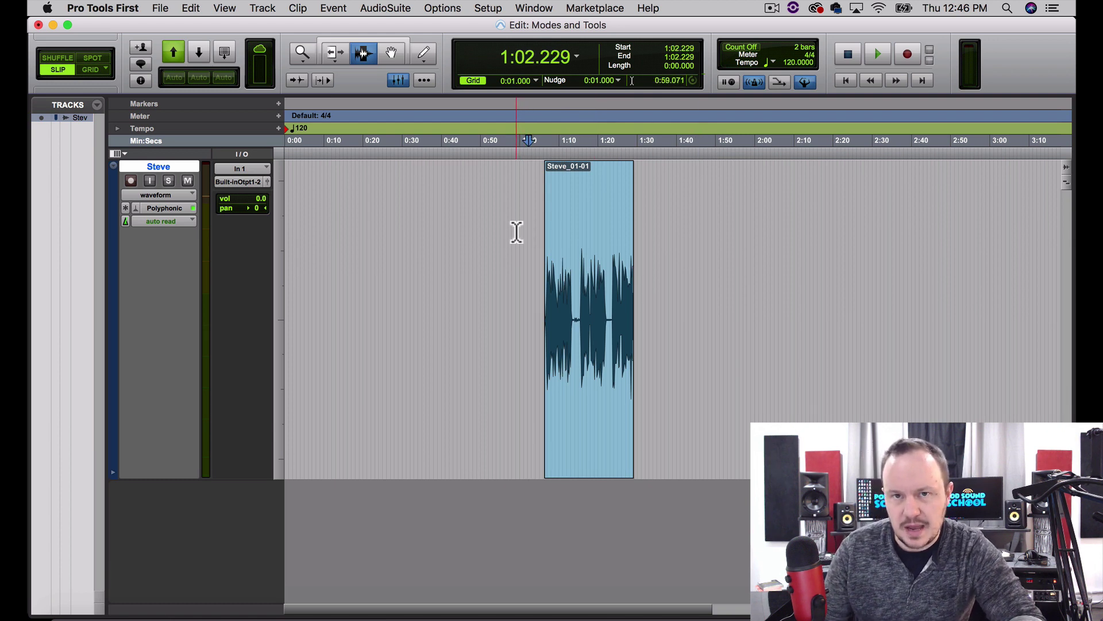
Reposition the edit cursor repeatedly before, inside and after the clip, ending at about 0:15.
click(409, 227)
click(773, 244)
click(499, 225)
click(590, 223)
click(481, 189)
click(487, 198)
click(605, 207)
click(689, 208)
click(407, 195)
click(342, 204)
click(395, 205)
click(430, 207)
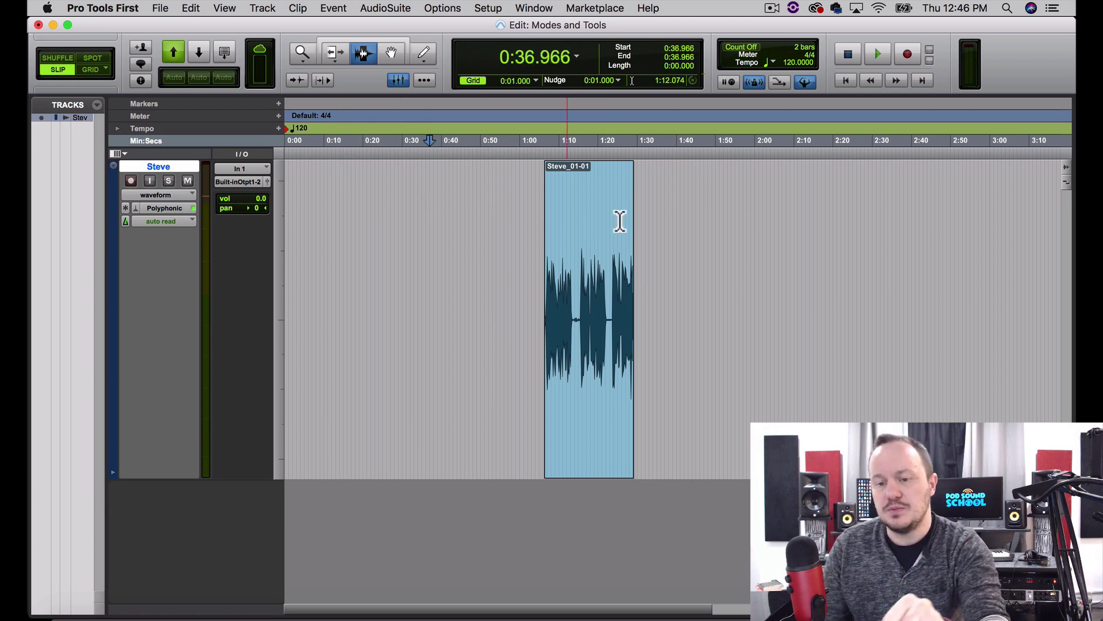
click(347, 201)
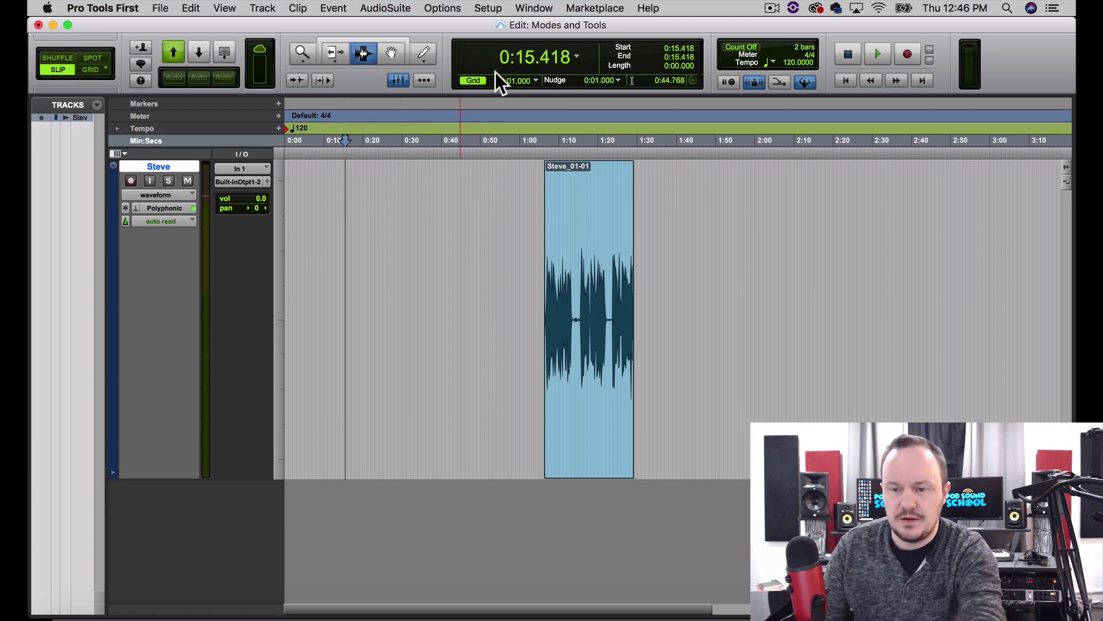
Delete the silent first pause in the clip, from about 1:13.4 to 1:15.7.
click(524, 278)
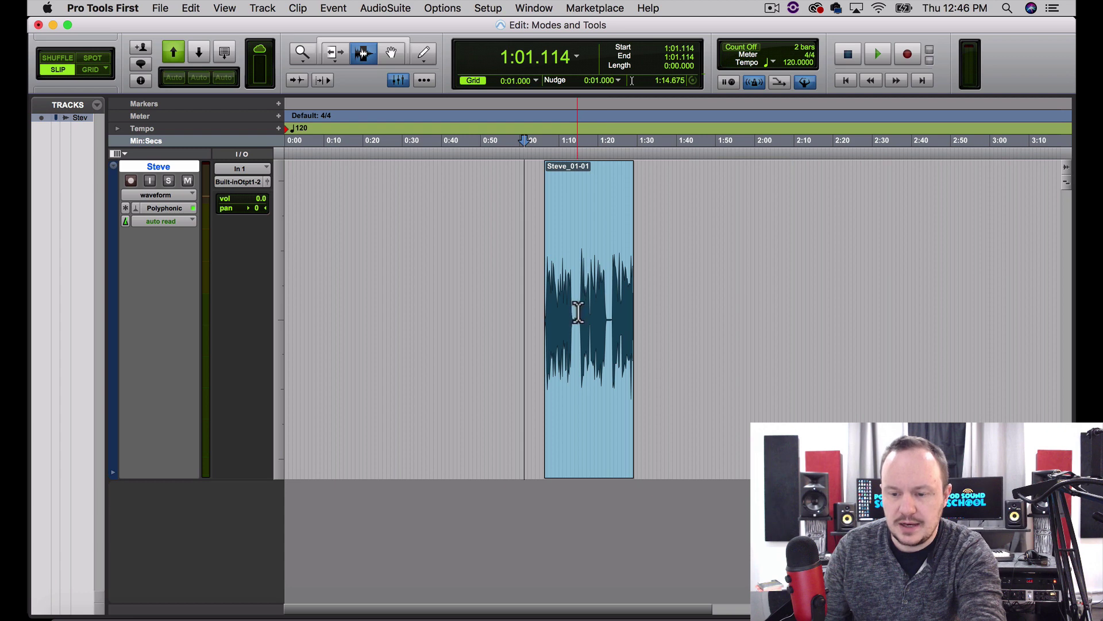
click(578, 312)
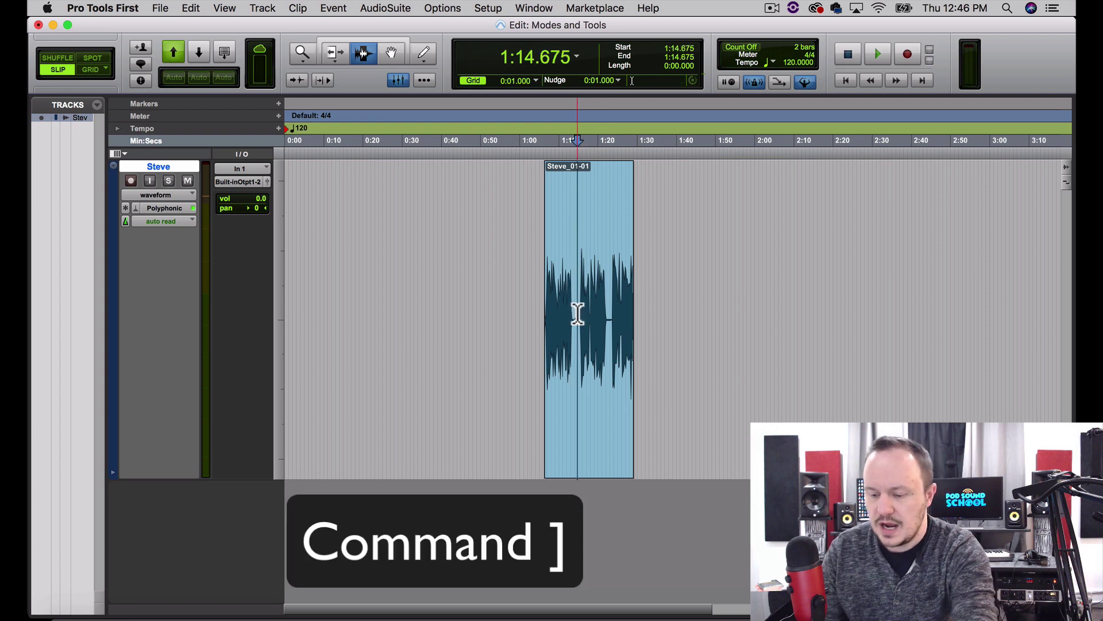
key(super+bracketright)
key(super+bracketright)
key(super+bracketright)
key(super+bracketright)
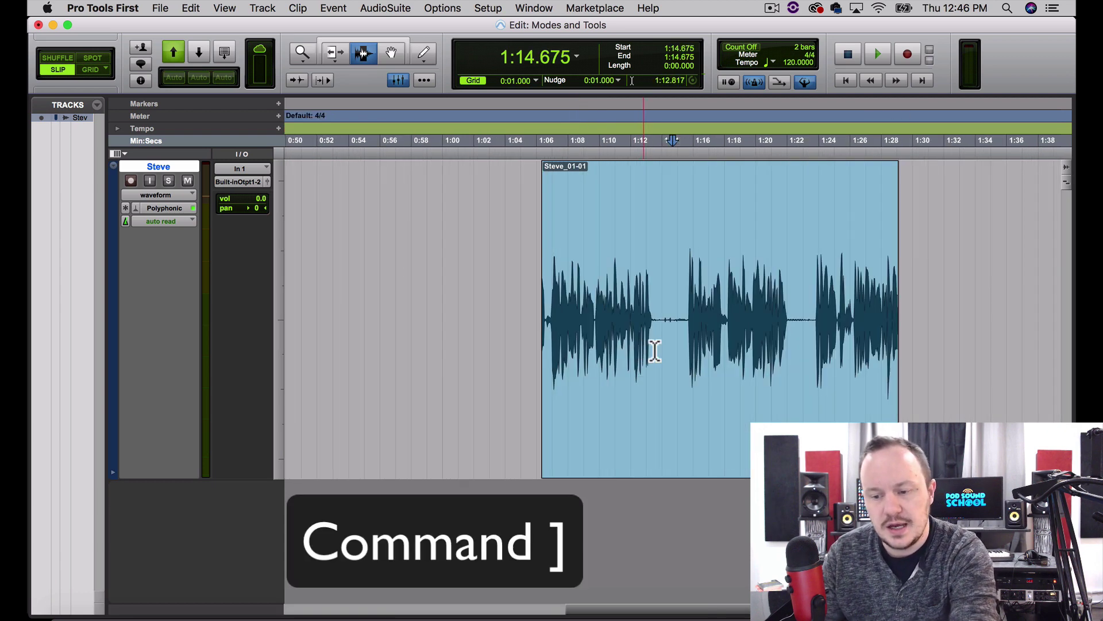
key(super+bracketright)
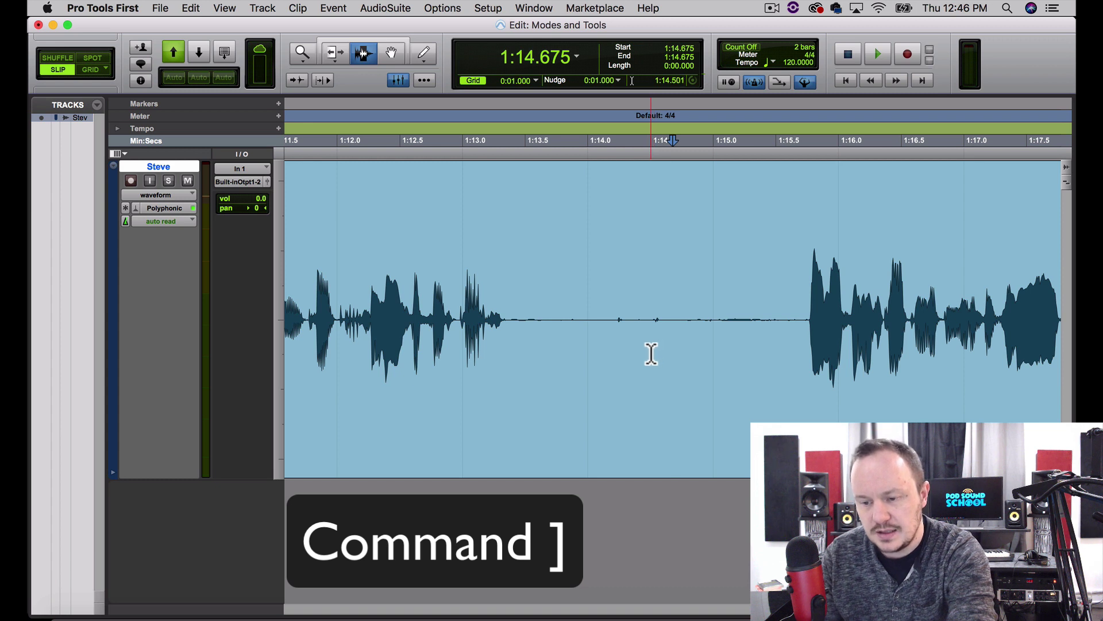
click(518, 306)
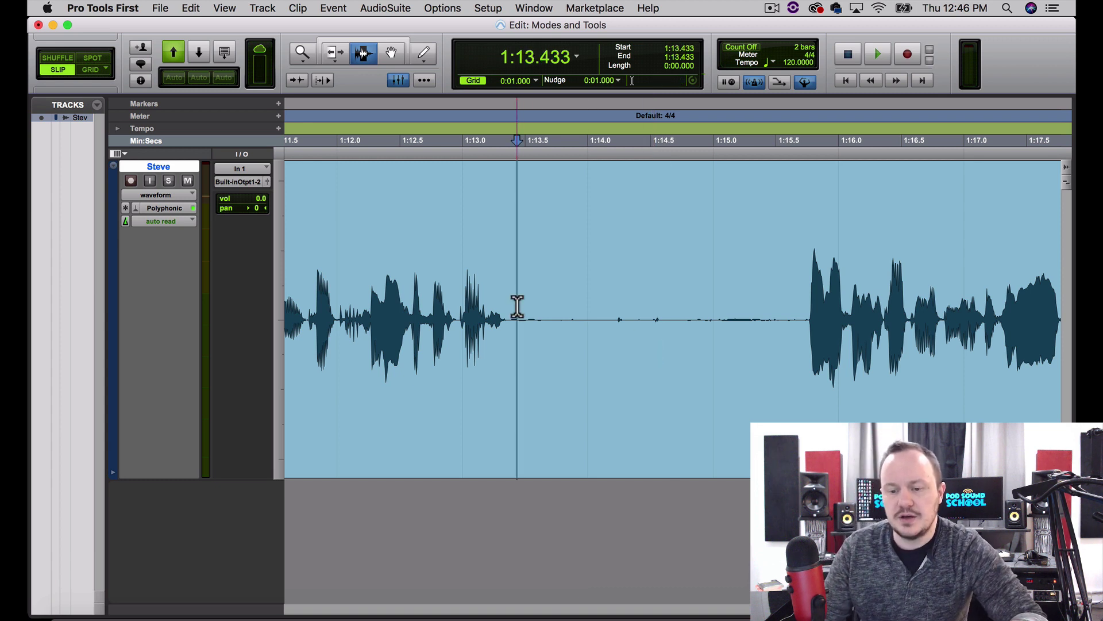
drag(518, 306, 798, 315)
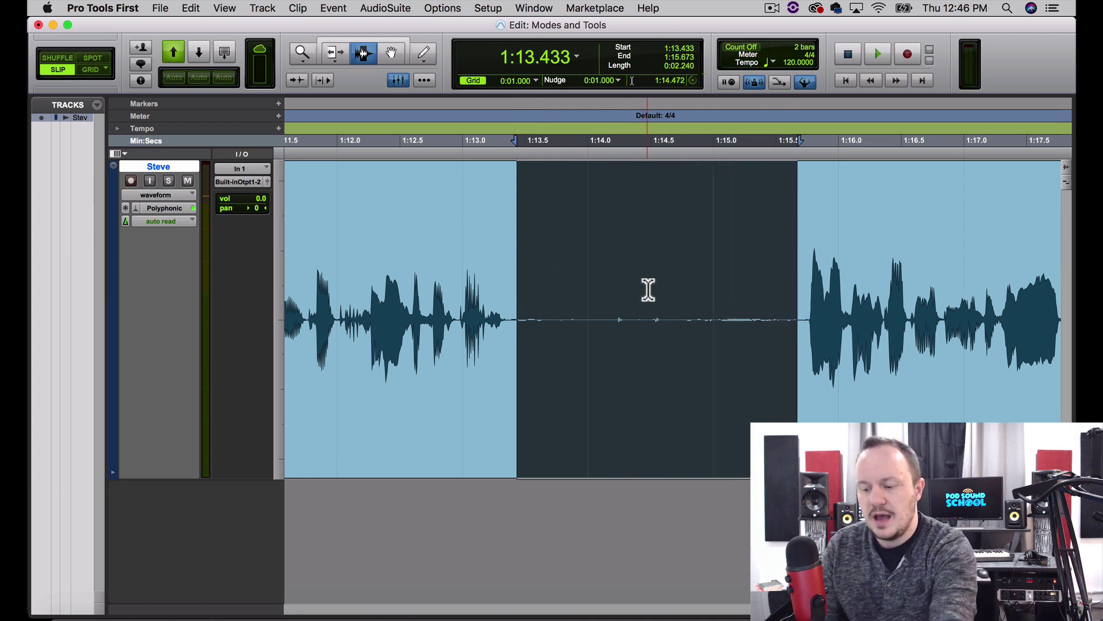
key(Delete)
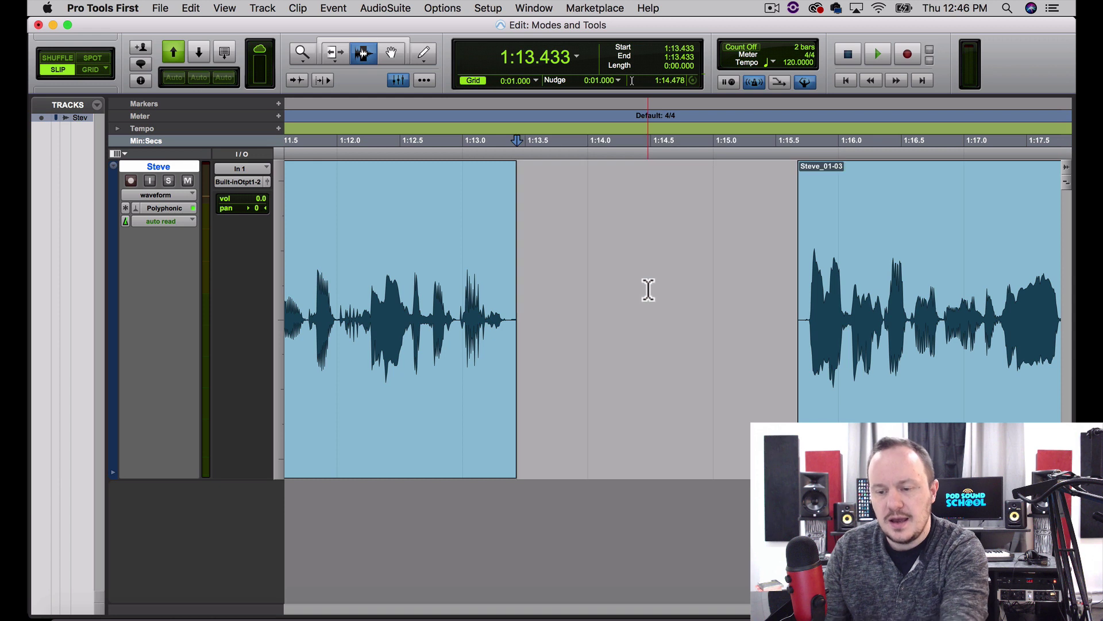
Delete the second silent pause in the remaining audio, from about 1:22.1 to 1:23.8.
click(650, 287)
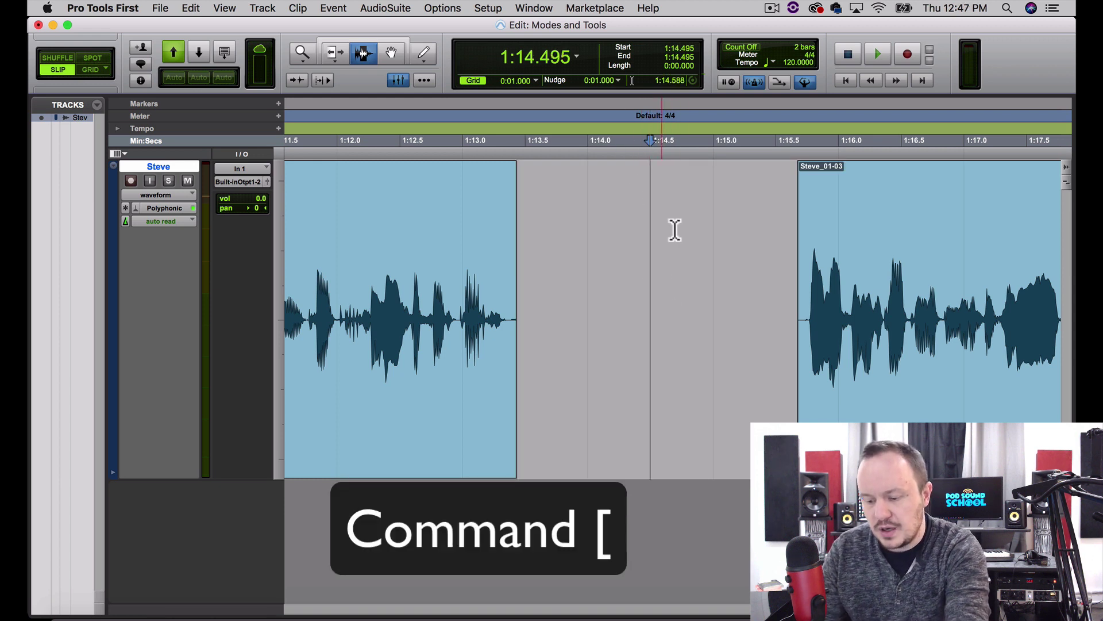
key(super+bracketleft)
key(super+bracketleft)
key(super+bracketleft)
key(super+bracketleft)
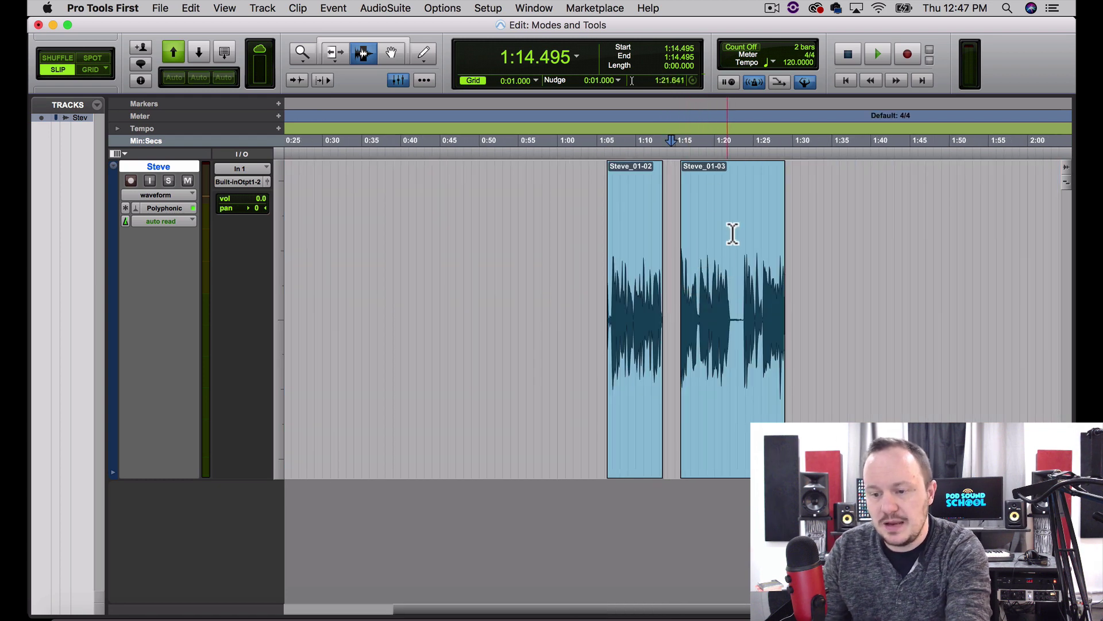
click(737, 289)
key(super+bracketright)
key(super+bracketright)
key(super+bracketright)
key(super+bracketright)
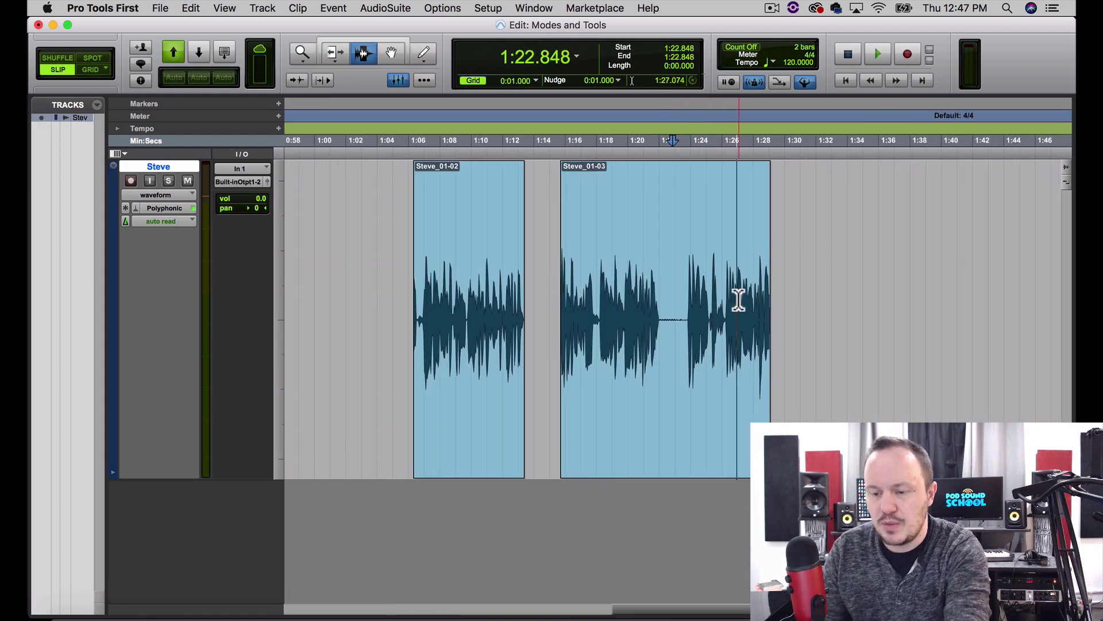
drag(573, 313, 796, 338)
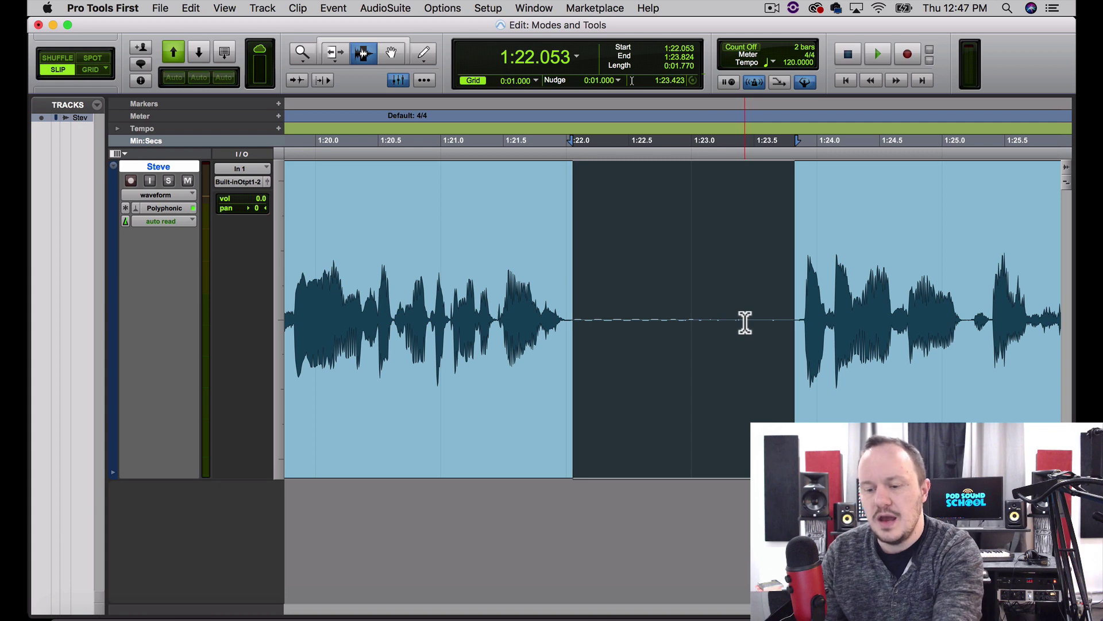
key(Delete)
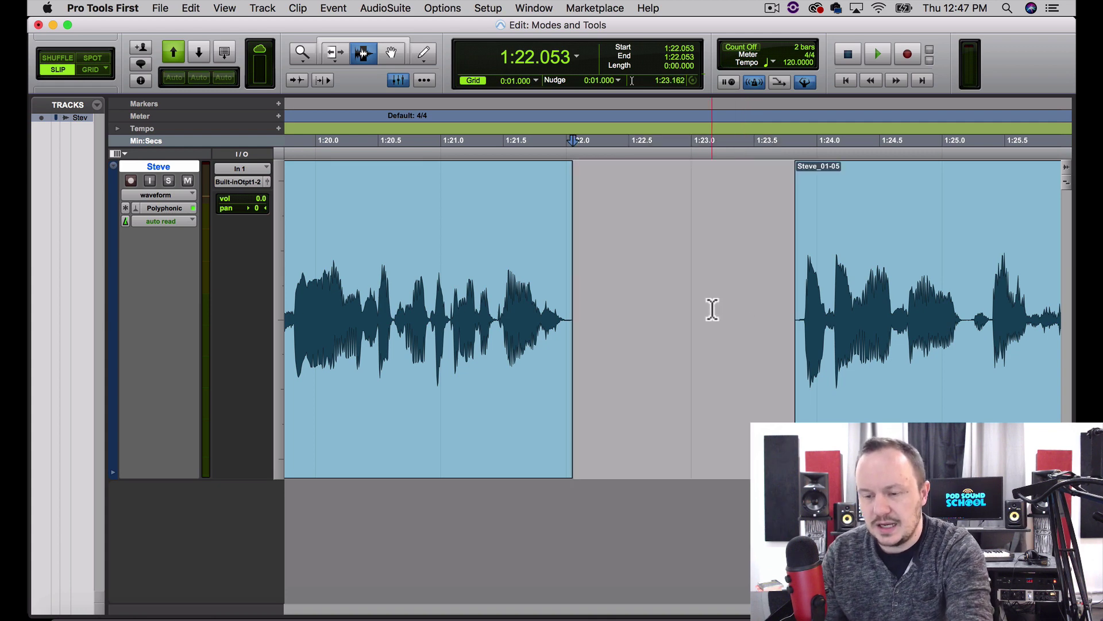
Move all three clips about 1.5 seconds earlier on the timeline with the Grabber tool.
key(super+bracketleft)
key(super+bracketleft)
key(super+bracketleft)
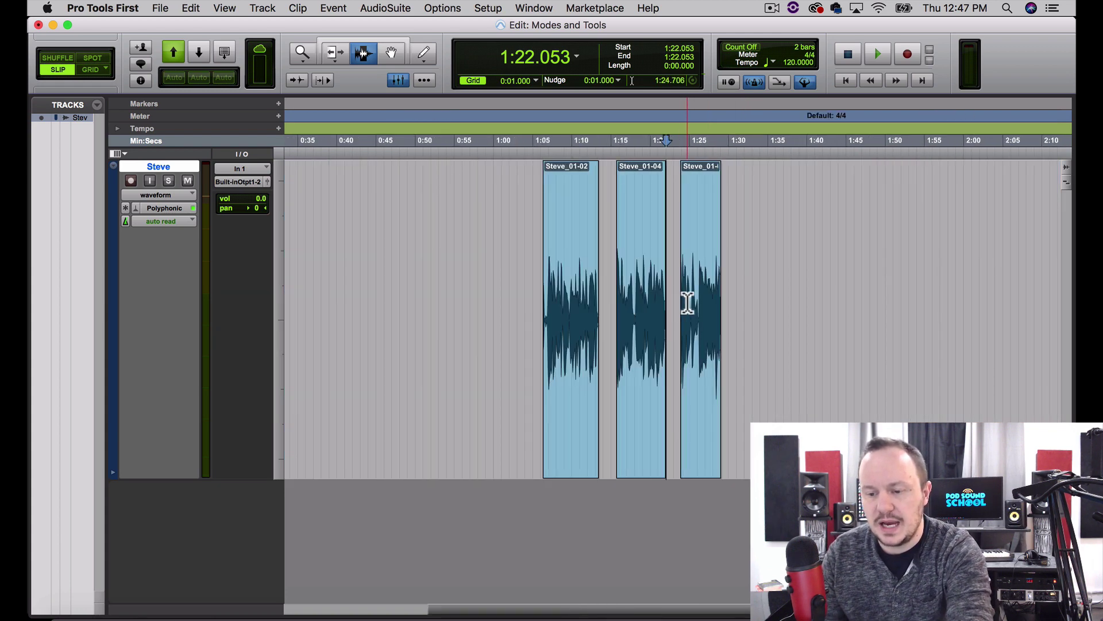
key(super+bracketright)
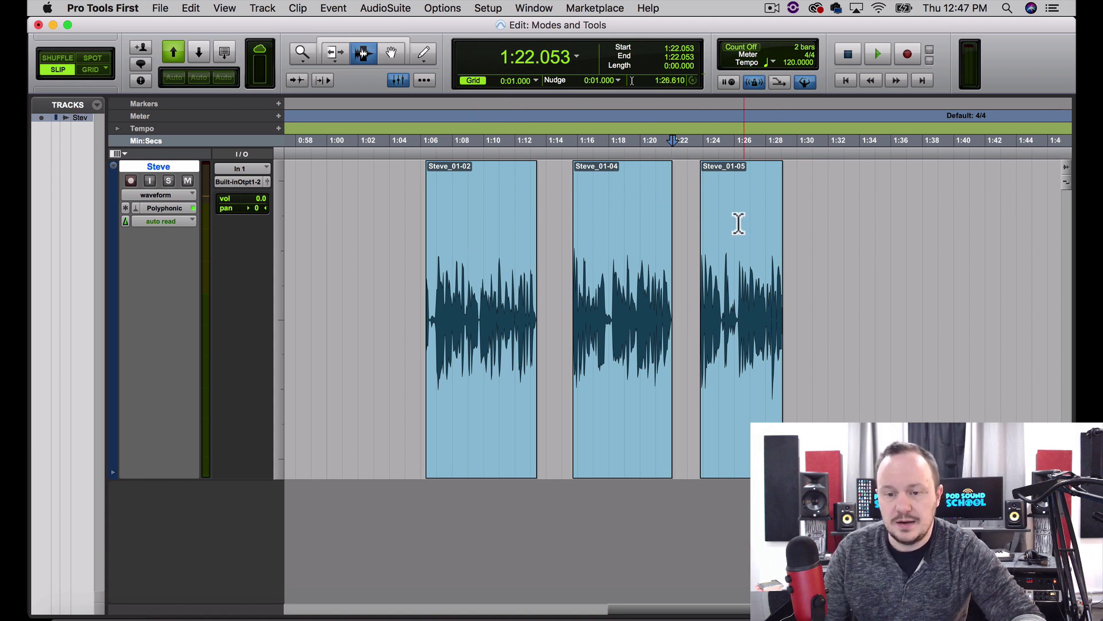
key(F8)
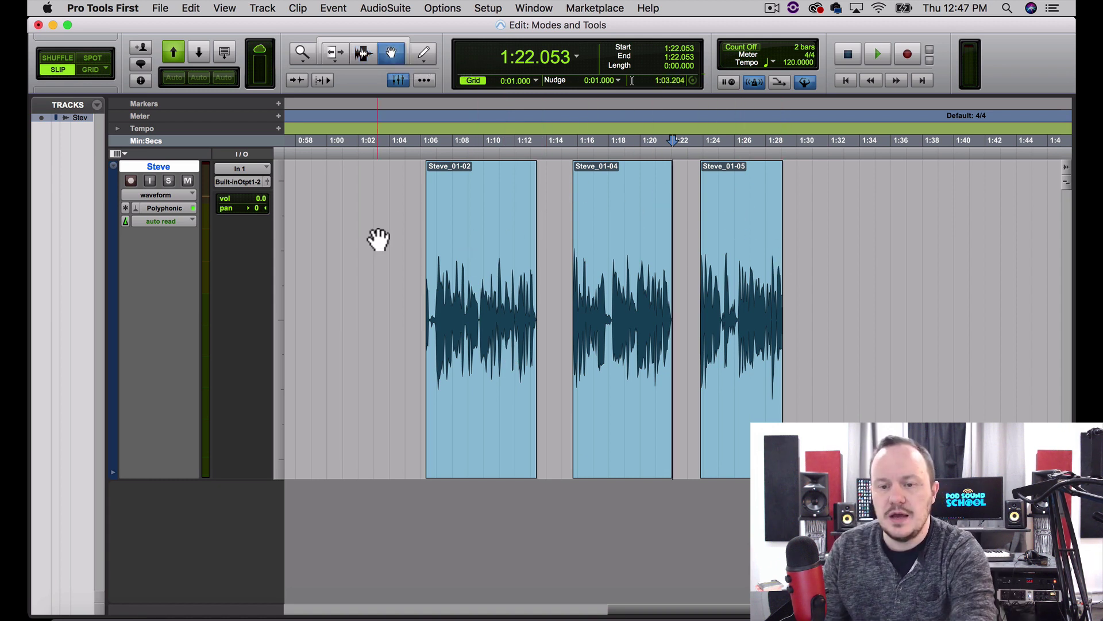
click(471, 278)
drag(475, 281, 452, 281)
drag(606, 281, 584, 282)
drag(704, 278, 682, 279)
Select the third, second and first clips one at a time with the Grabber tool, then deselect.
click(714, 251)
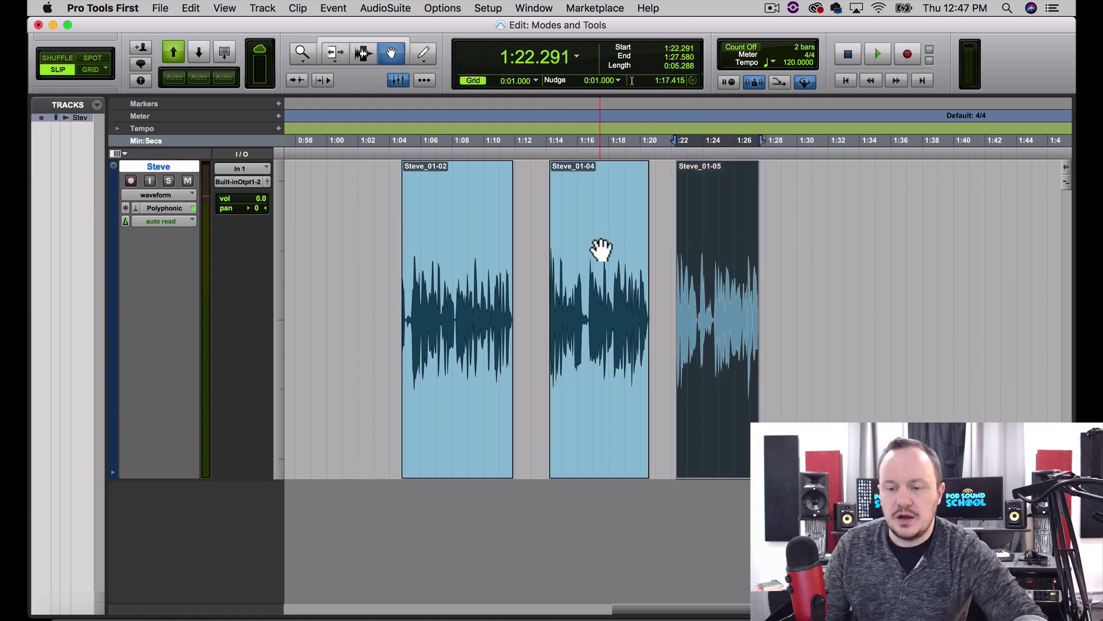
click(598, 249)
click(491, 251)
click(662, 251)
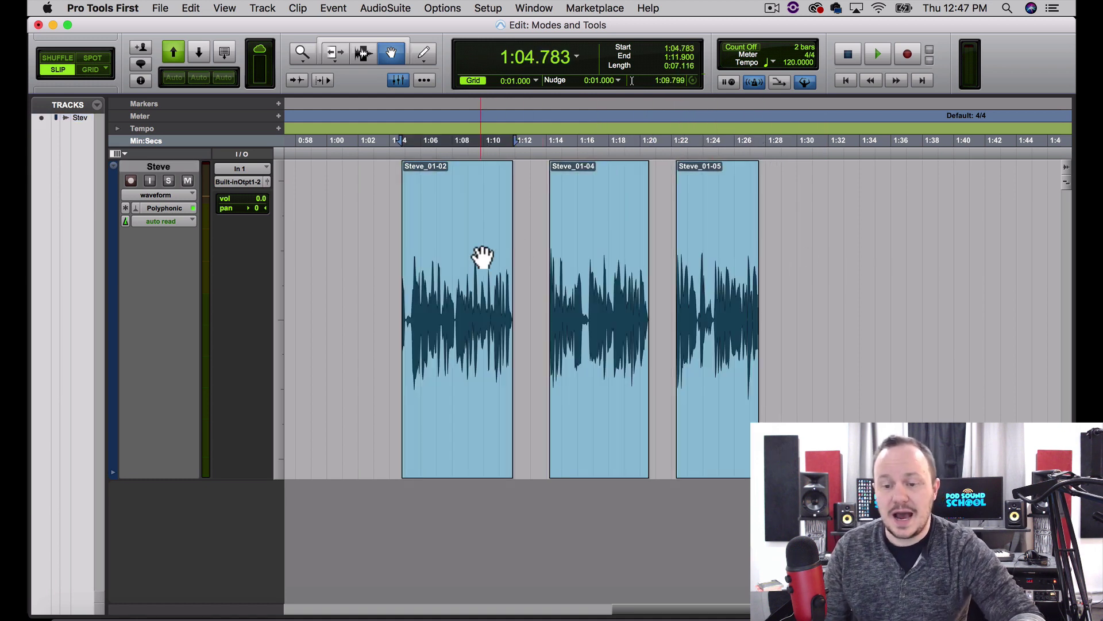
Select the first two clips together and move them earlier so the first one starts at about 1:02.9.
click(451, 230)
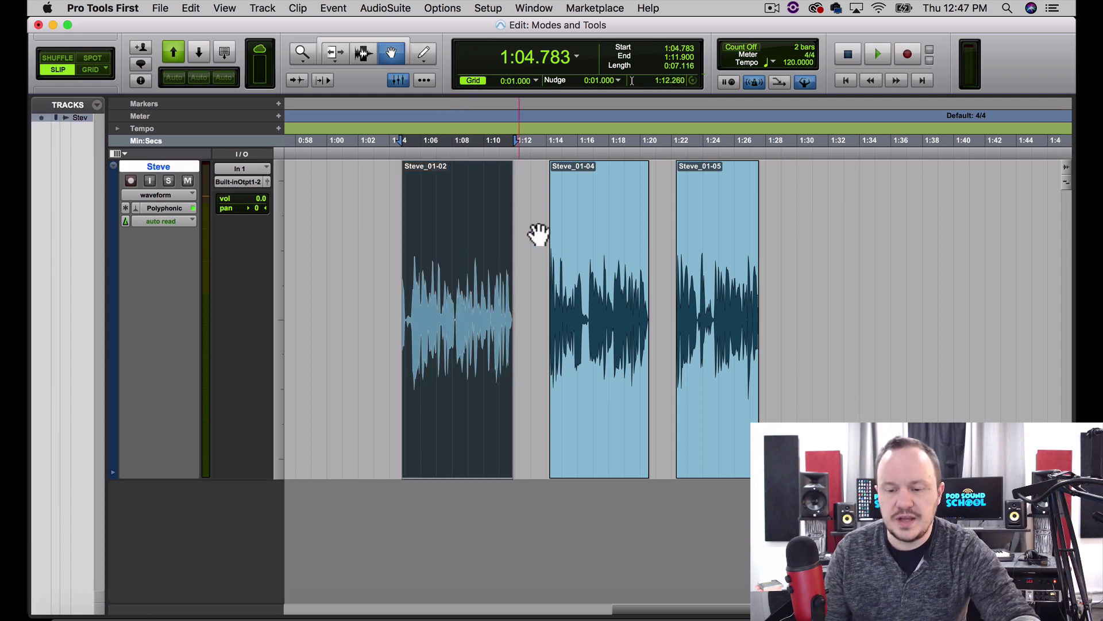
shift+click(591, 257)
drag(465, 246, 433, 256)
click(792, 280)
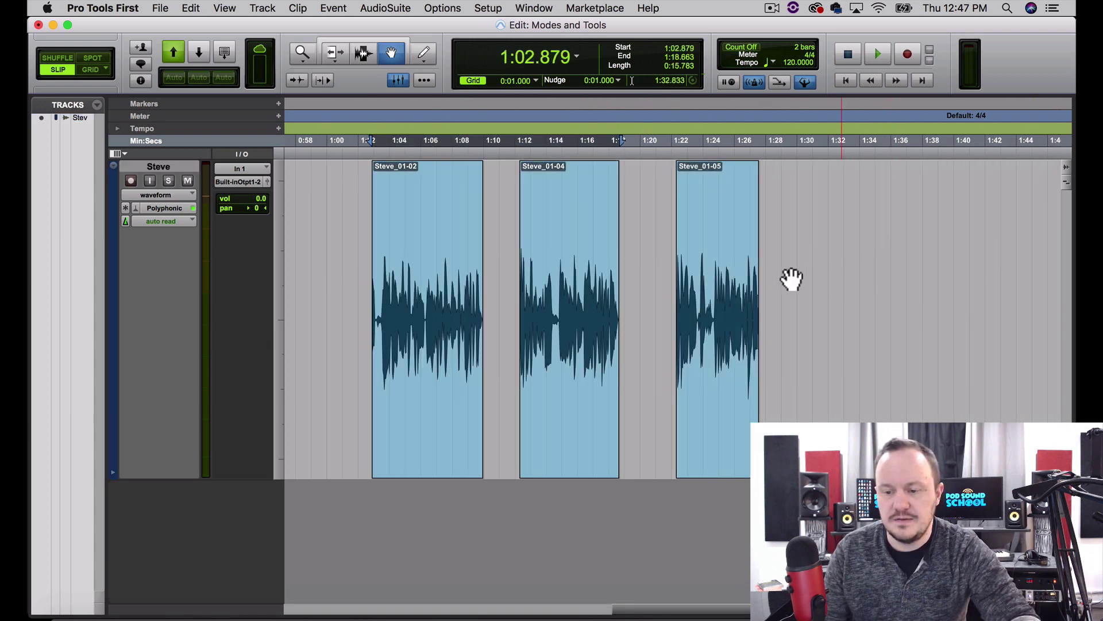
Select the last two clips together and reposition them so the middle clip starts at about 1:12.2.
click(713, 232)
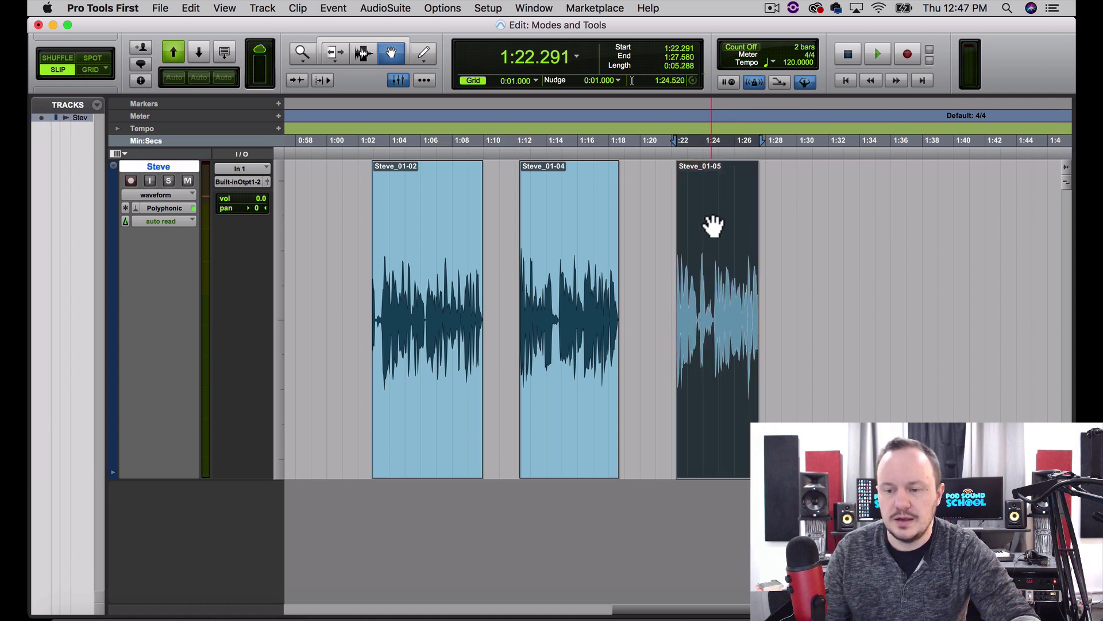
shift+click(569, 238)
drag(567, 239, 621, 261)
click(653, 263)
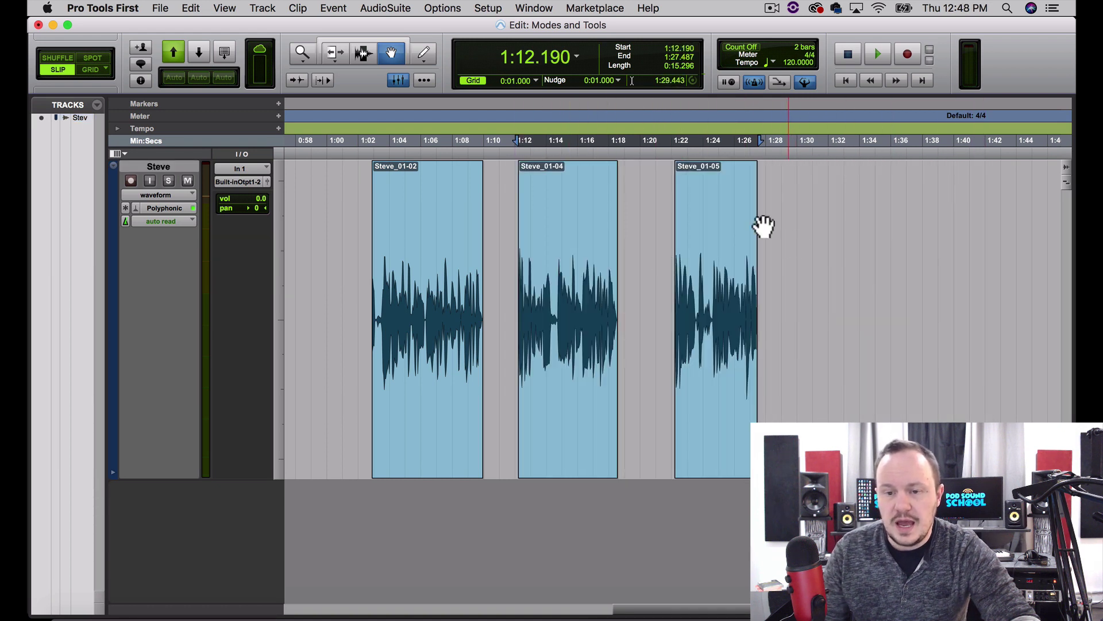
Activate the Pencil tool, switch to the Smart tool and place the cursor near the first clip's end at about 1:09.4.
click(426, 55)
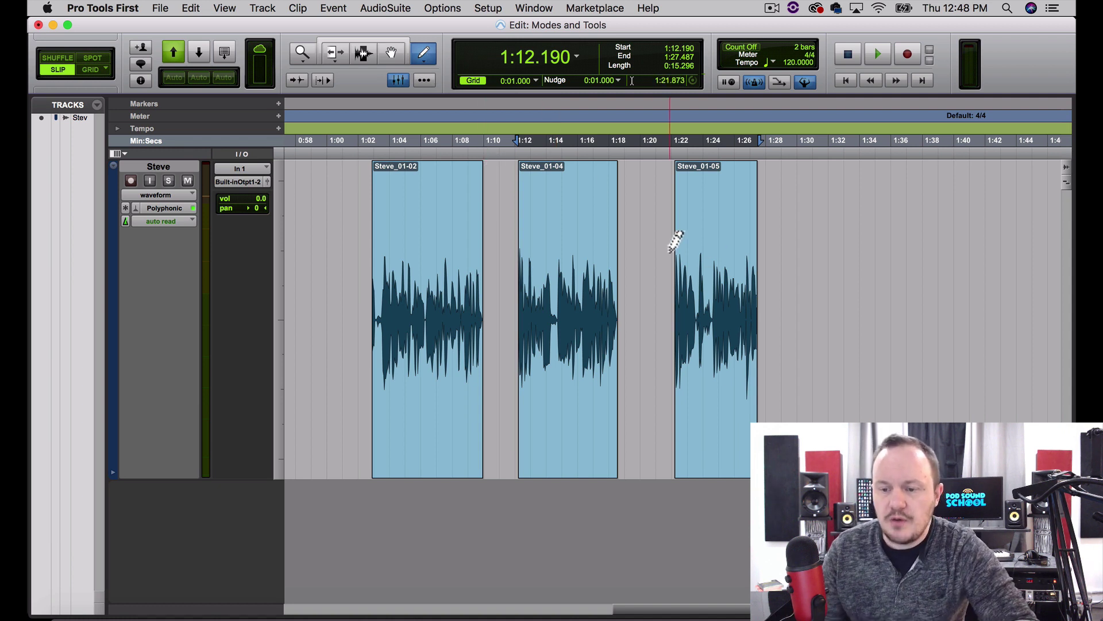
click(370, 43)
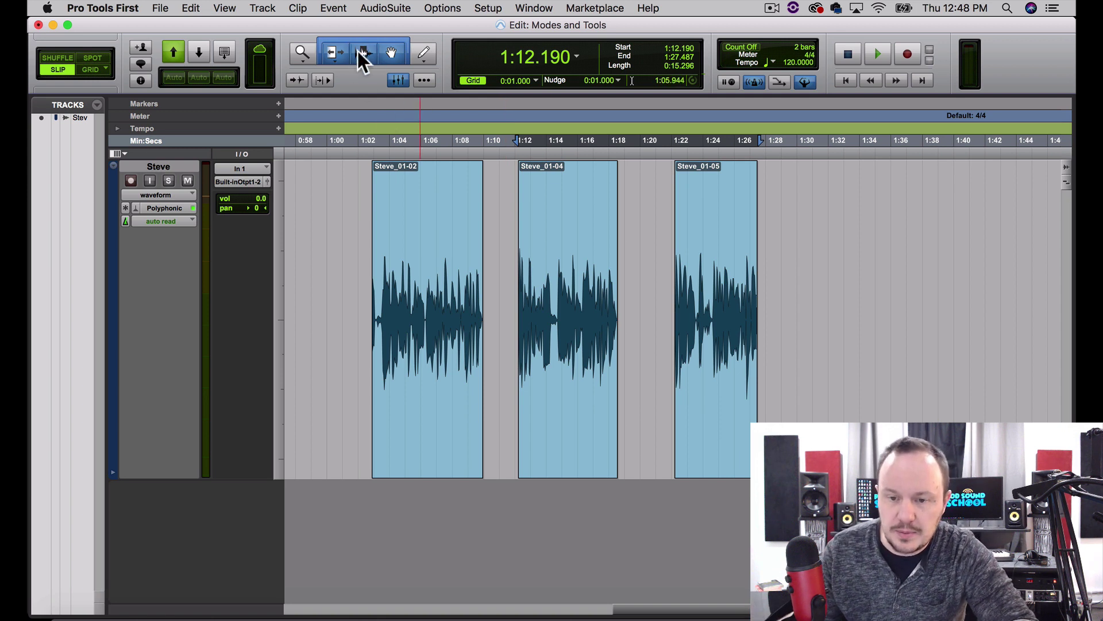
click(474, 224)
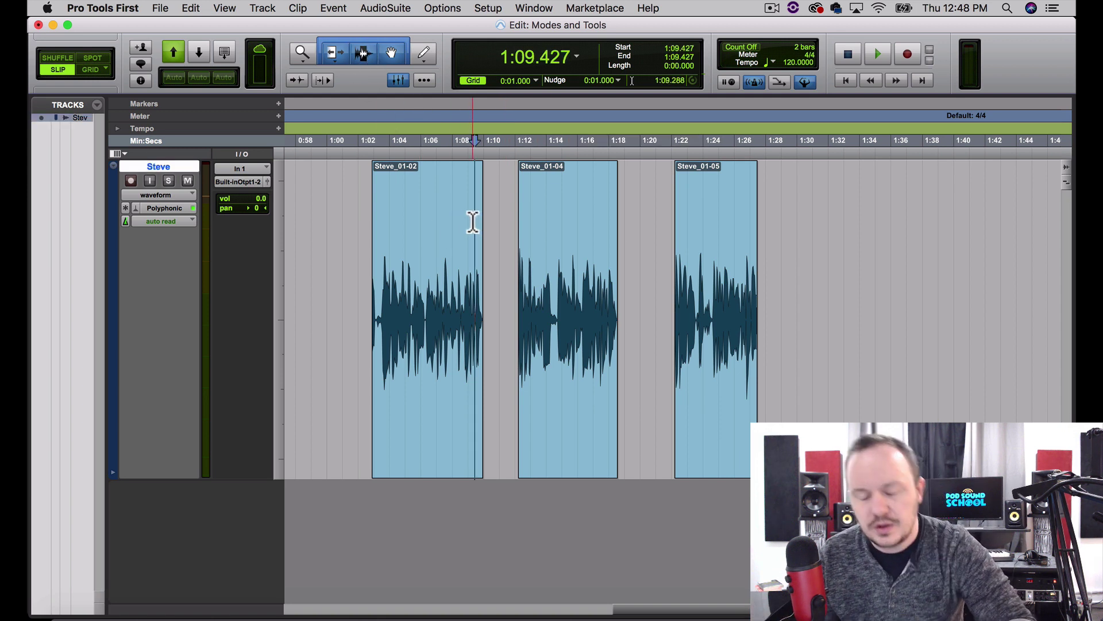
Alternate between the Selector tool and the combined Smart tool, finishing with the Grabber tool active alone.
key(F7)
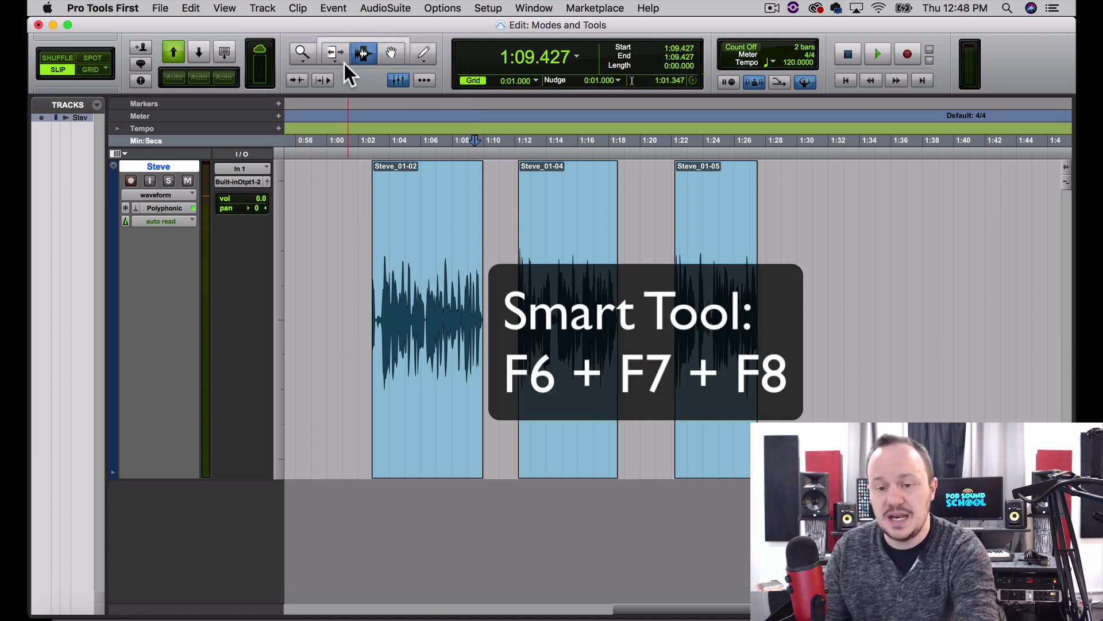
key(F6+F7+F8)
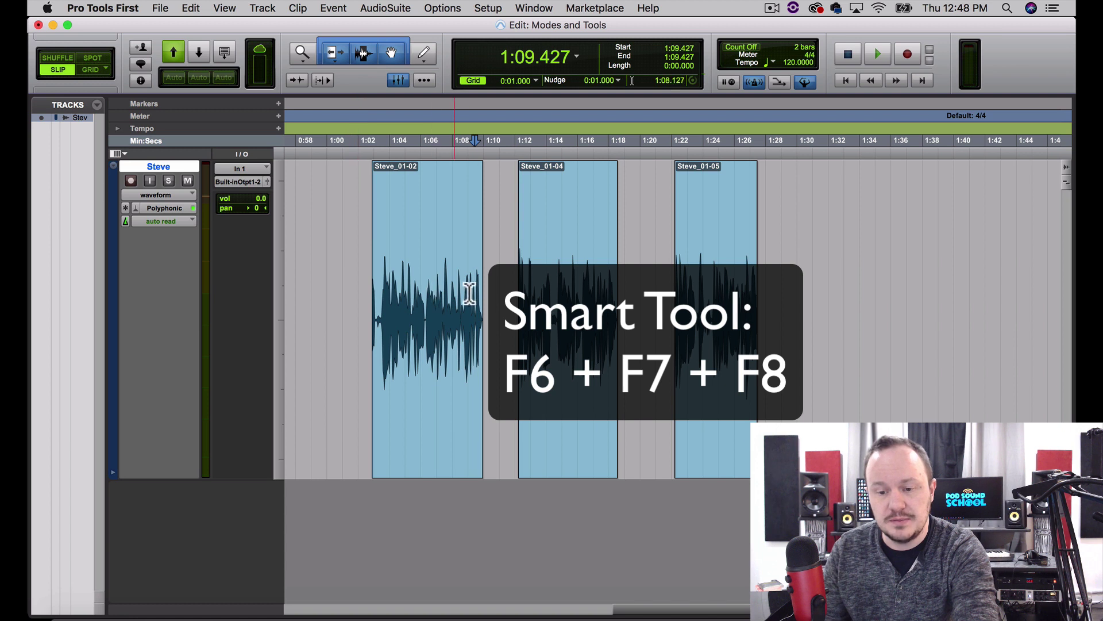
key(F7)
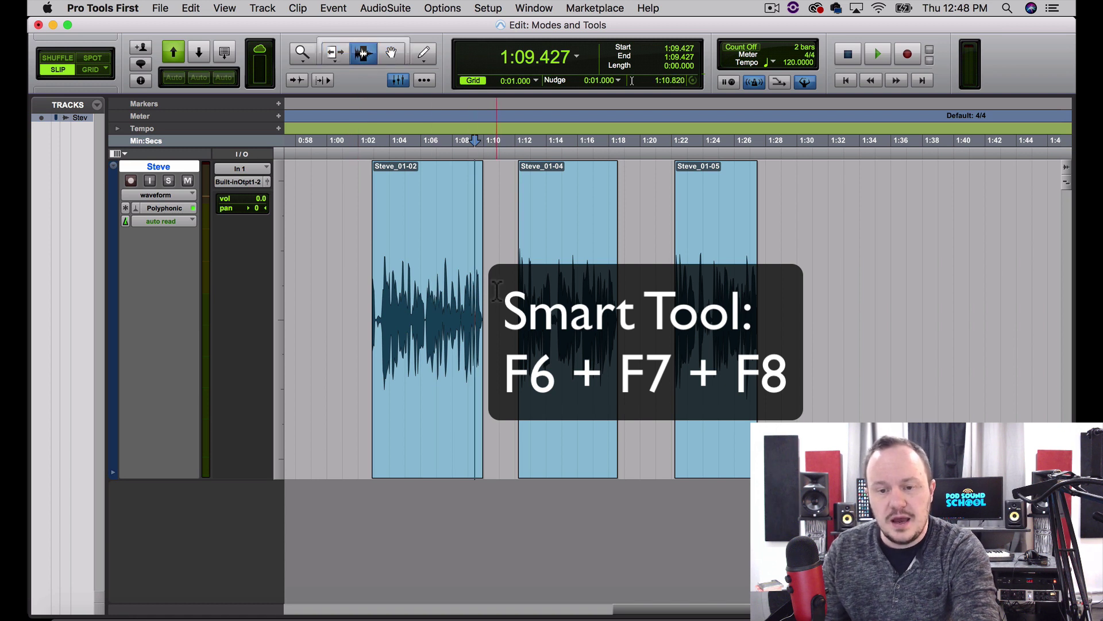
key(F8)
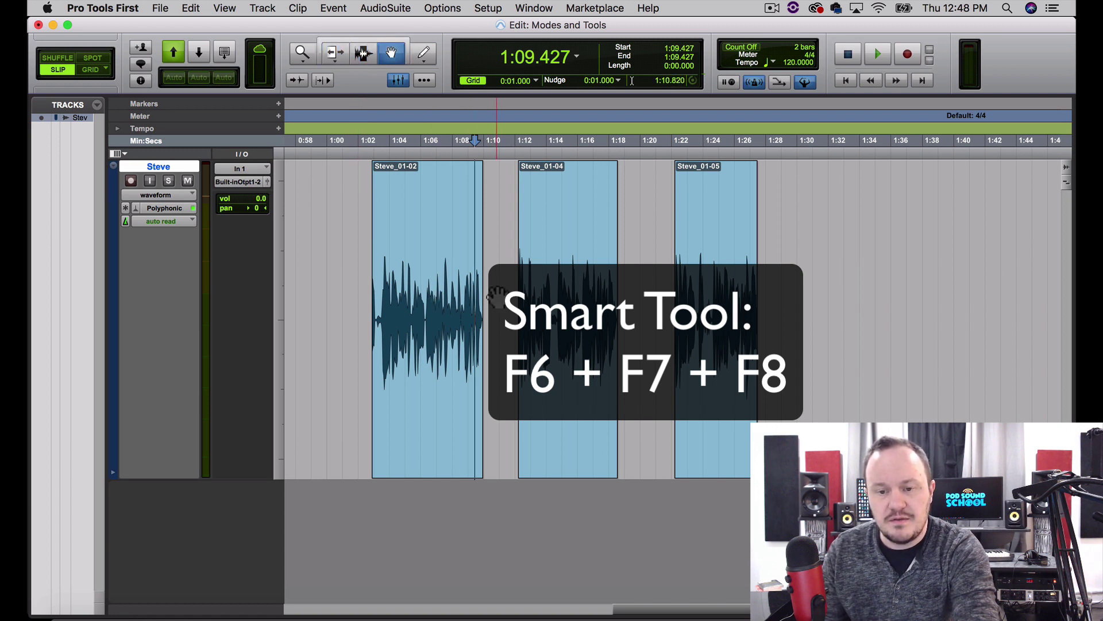
Activate the Smart tool and move the first clip earlier so it starts at about 1:01.6.
key(F6+F7+F8)
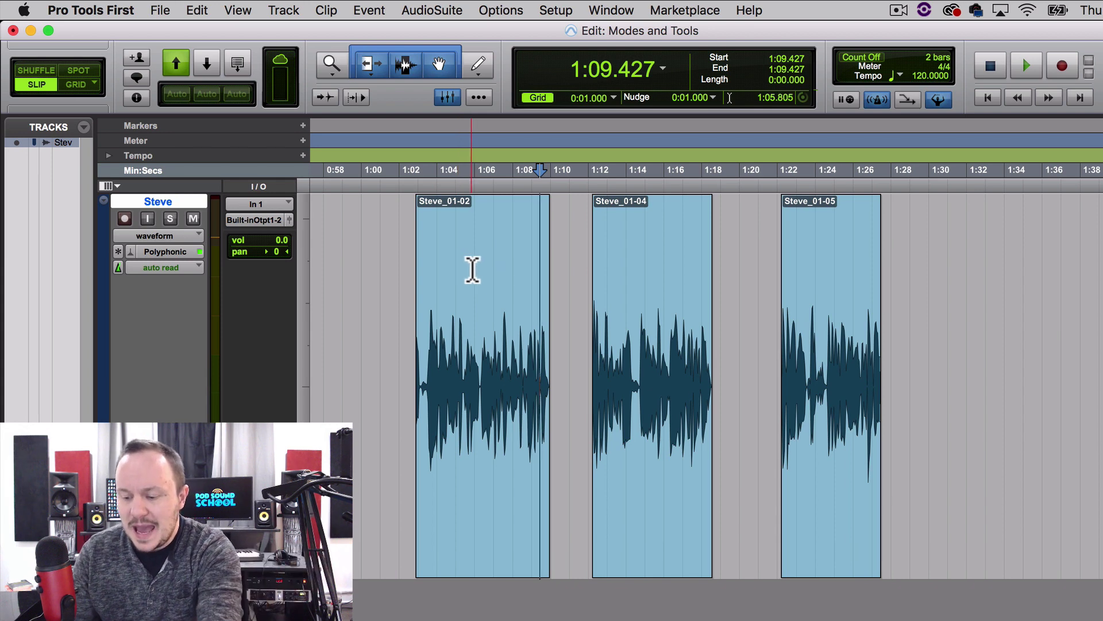
scroll(478, 276, up, 2)
scroll(648, 352, down, 1)
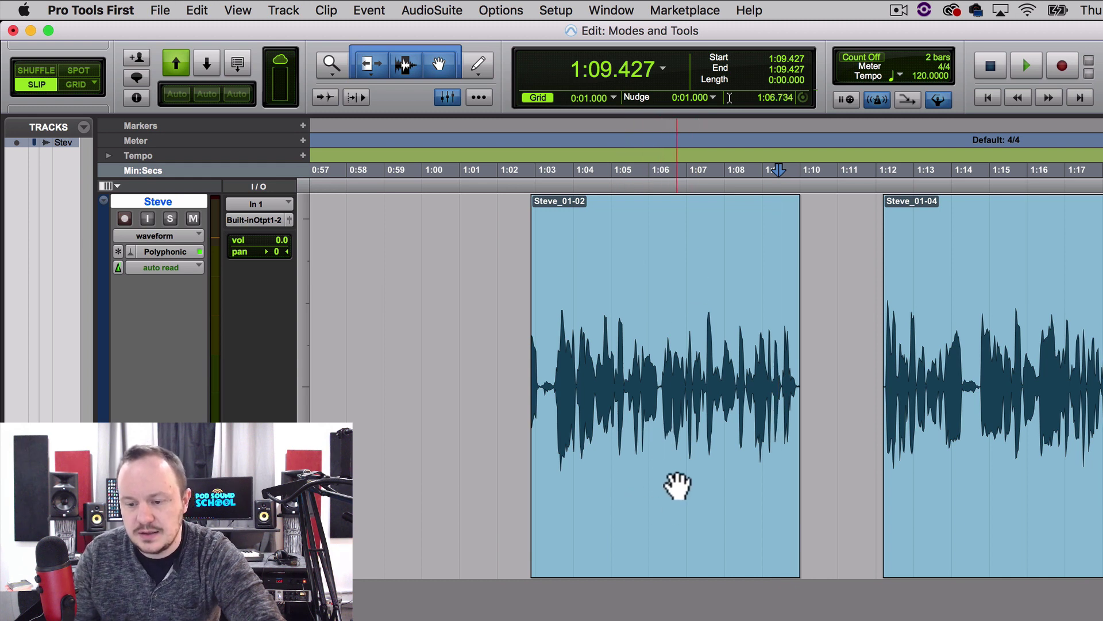
drag(667, 490, 643, 485)
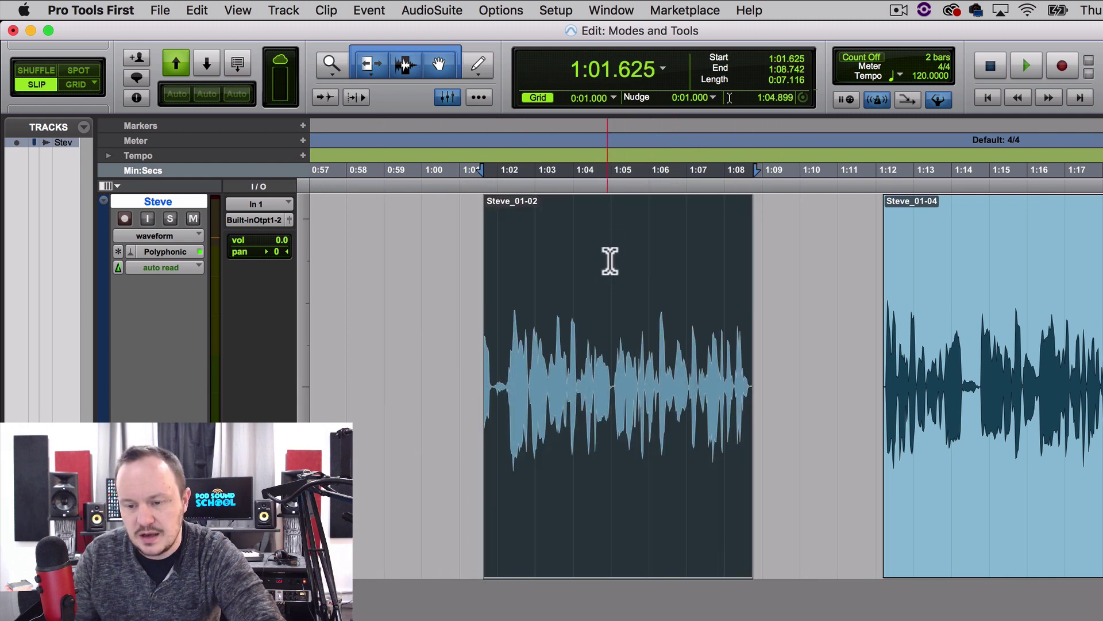
With the Smart tool, select a range of about 0.5 s inside the first clip from about 1:04.7 and reselect the whole clip.
click(611, 262)
drag(600, 259, 620, 260)
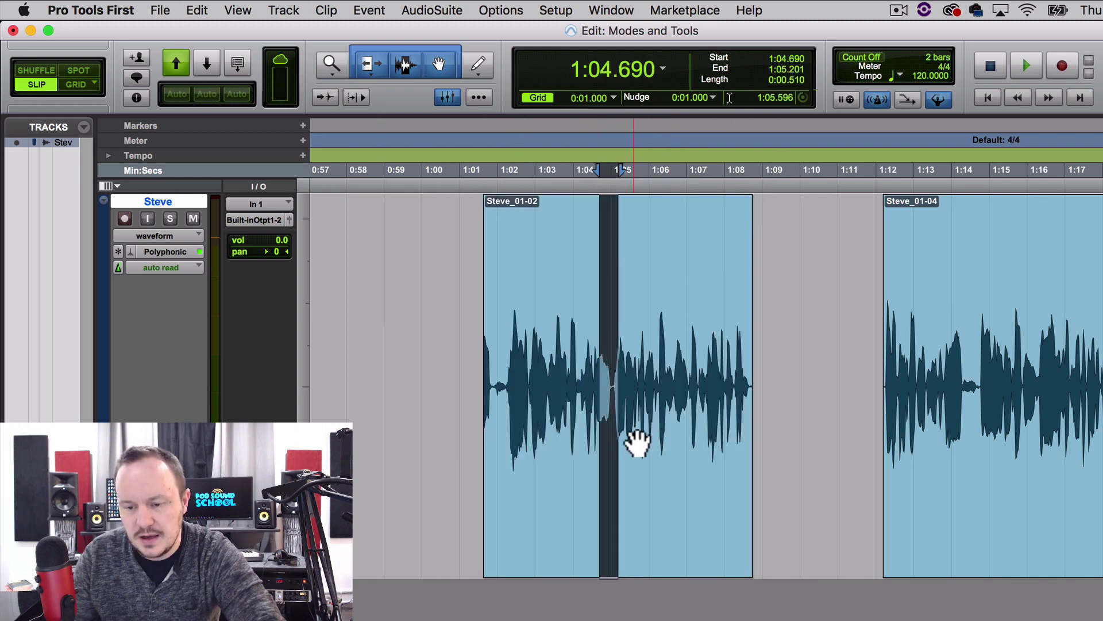
click(653, 505)
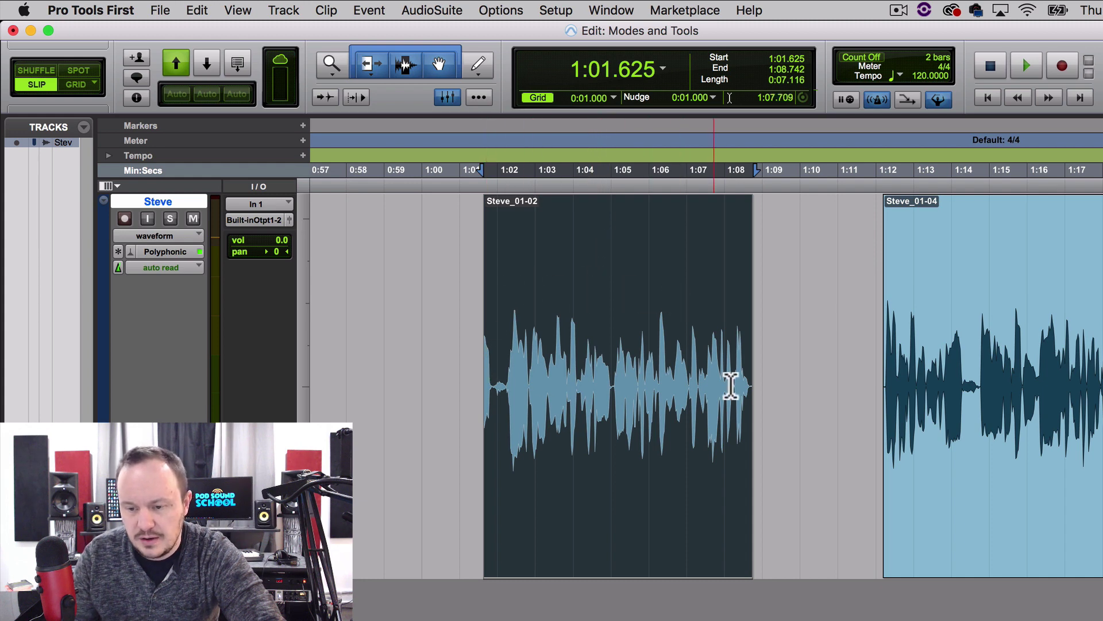
Trim both ends of the first clip, ending it at about 1:09.0, and add a fade-in of about 0.15 s at its start.
mouse_move(498, 379)
mouse_down()
mouse_move(493, 366)
mouse_move(496, 377)
mouse_up()
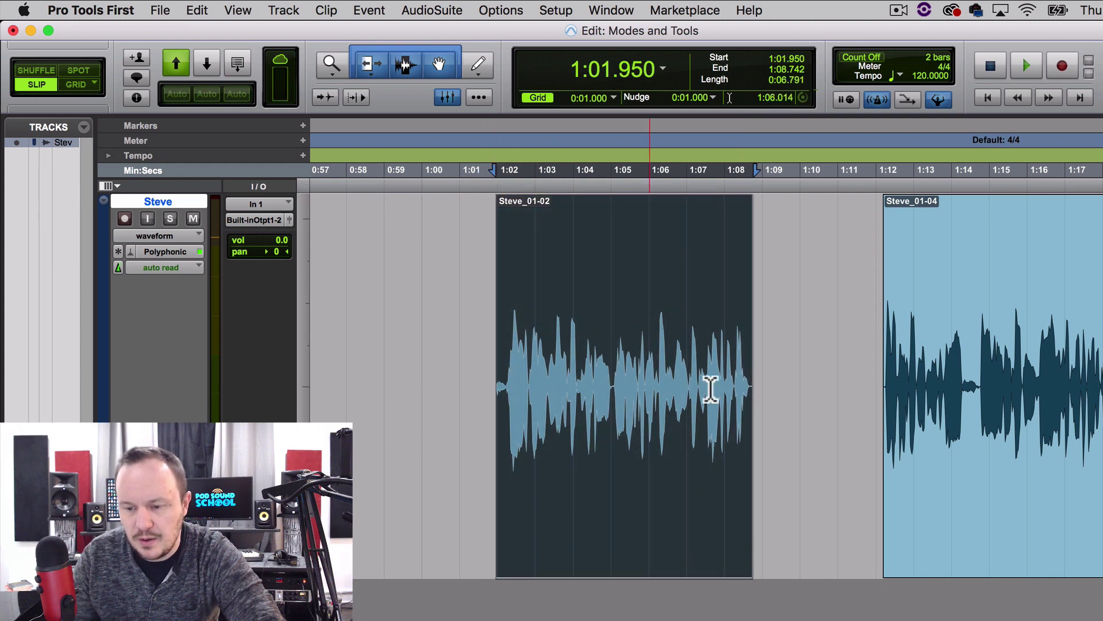
mouse_move(740, 379)
mouse_down()
mouse_move(788, 369)
mouse_move(749, 369)
mouse_move(766, 367)
mouse_move(751, 384)
mouse_up()
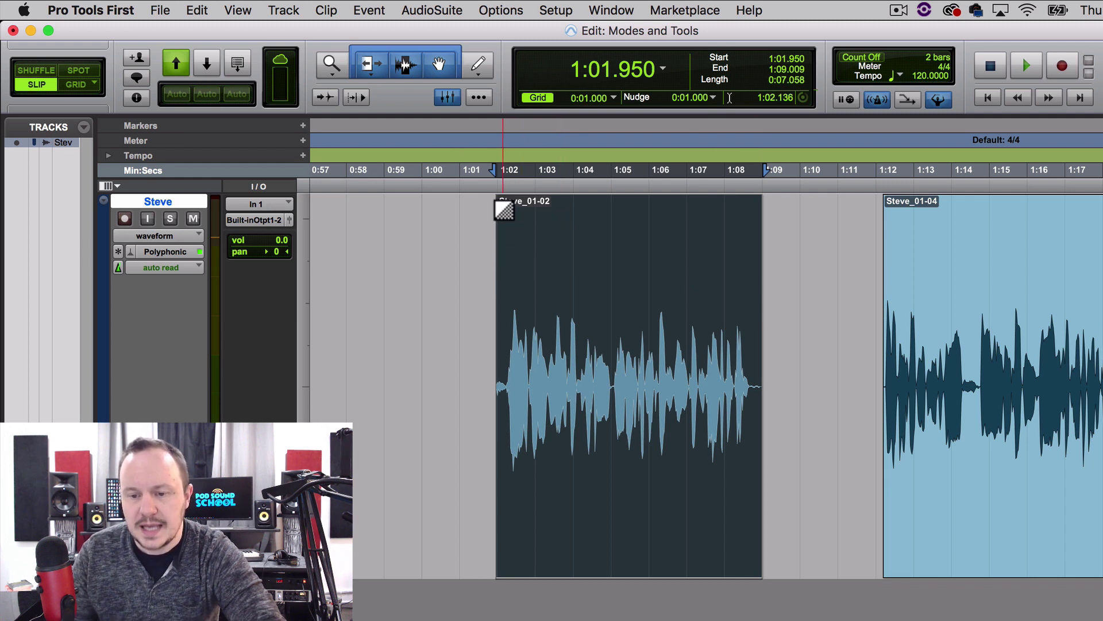
drag(500, 208, 509, 202)
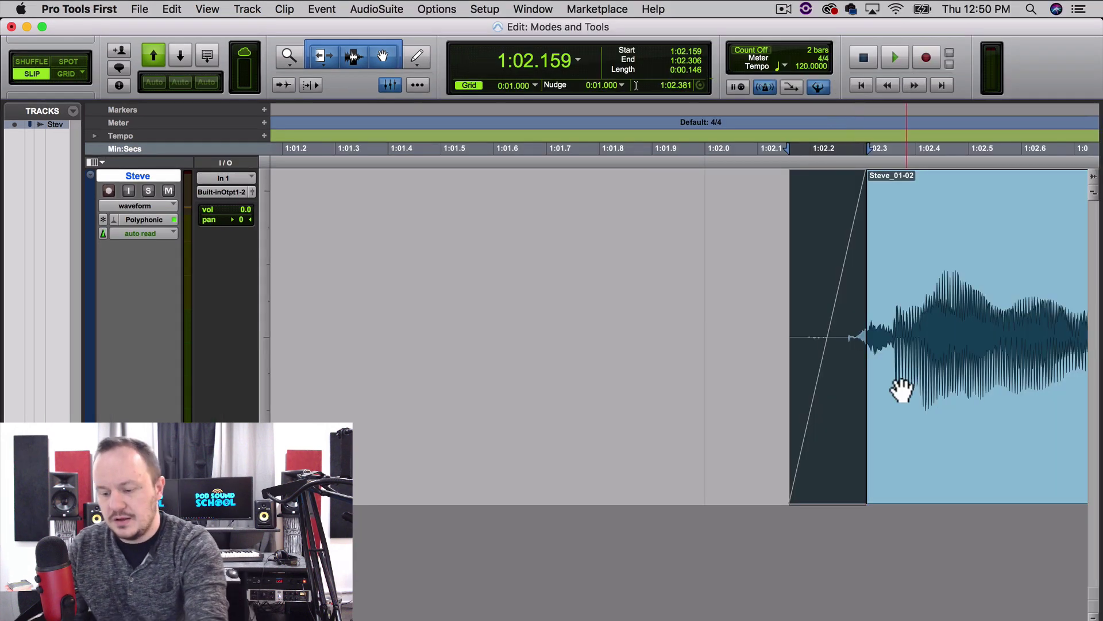
Move the middle clip earlier against the first clip's end so it starts at about 1:08.8.
key(super+bracketleft)
key(super+bracketleft)
key(super+bracketleft)
key(super+bracketleft)
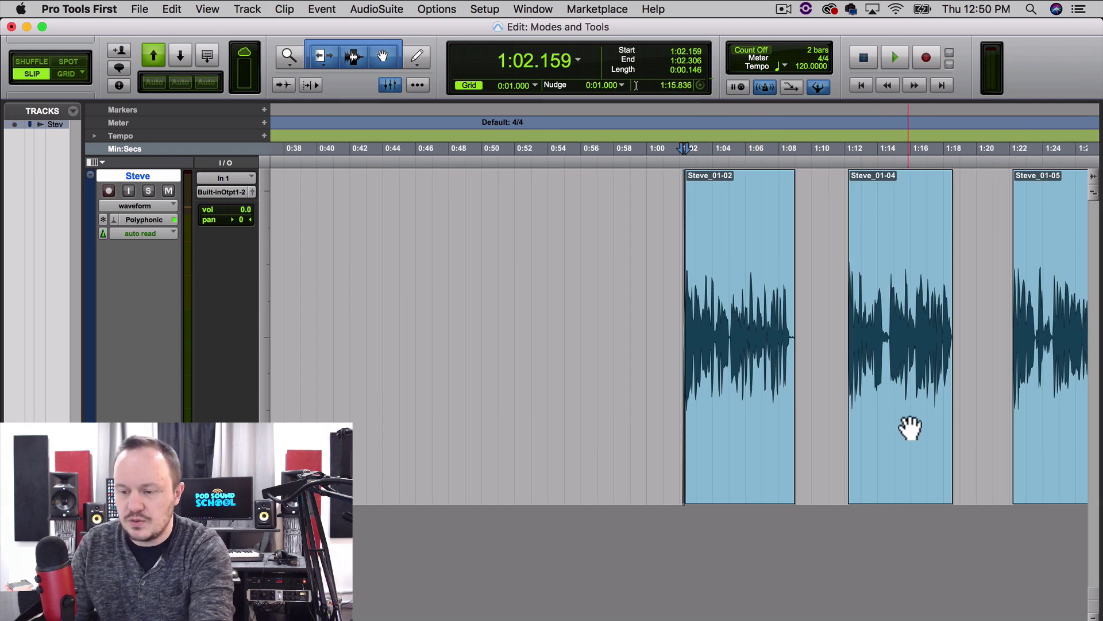
scroll(887, 352, right, 10)
scroll(887, 352, left, 2)
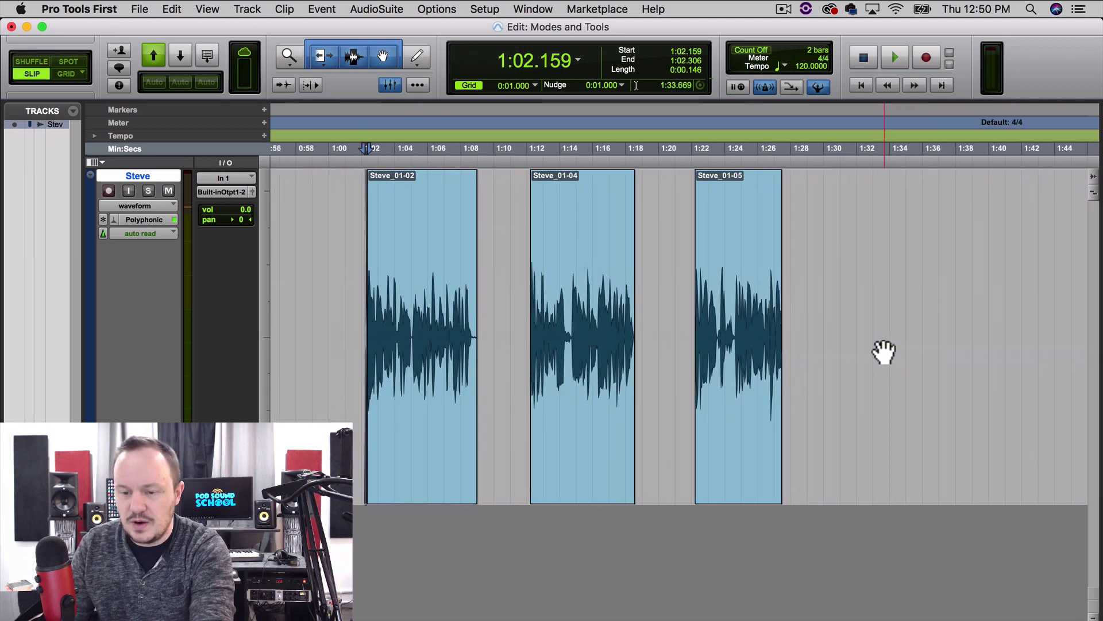
click(568, 473)
key(super+bracketright)
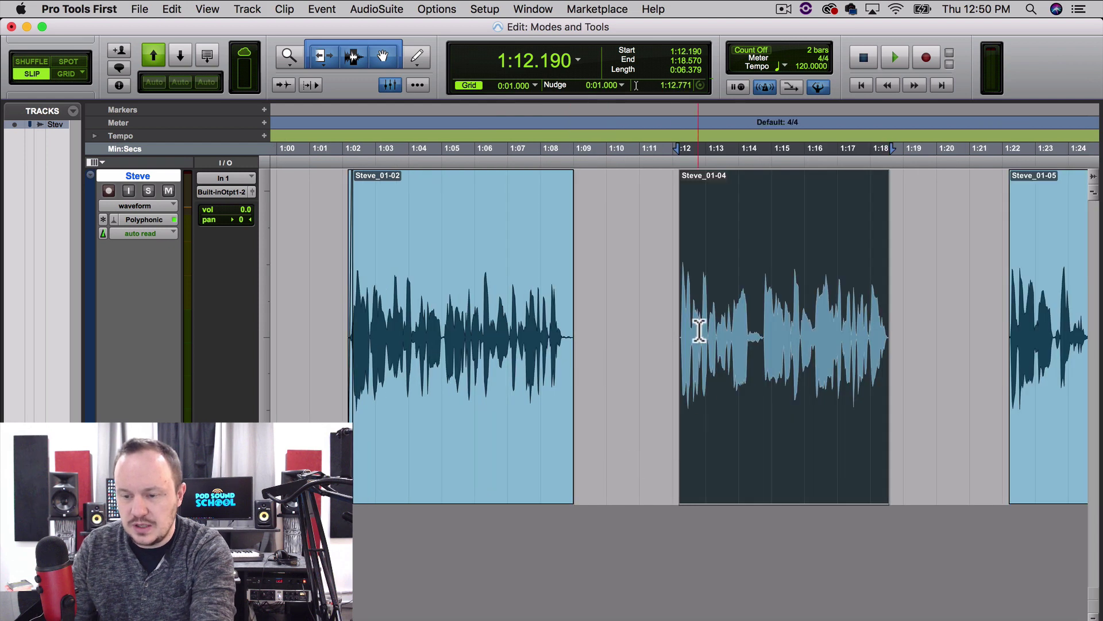
drag(719, 419, 607, 423)
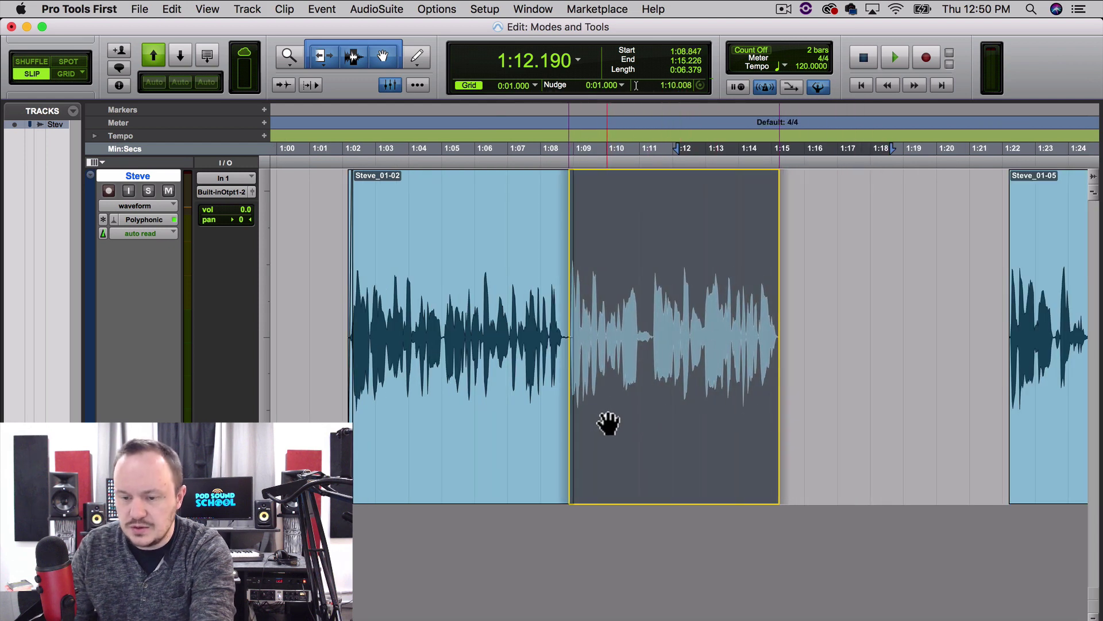
Move the last clip earlier against the middle clip's end so it starts at about 1:15.2.
scroll(667, 430, left, 5)
scroll(665, 434, right, 6)
drag(1053, 440, 824, 439)
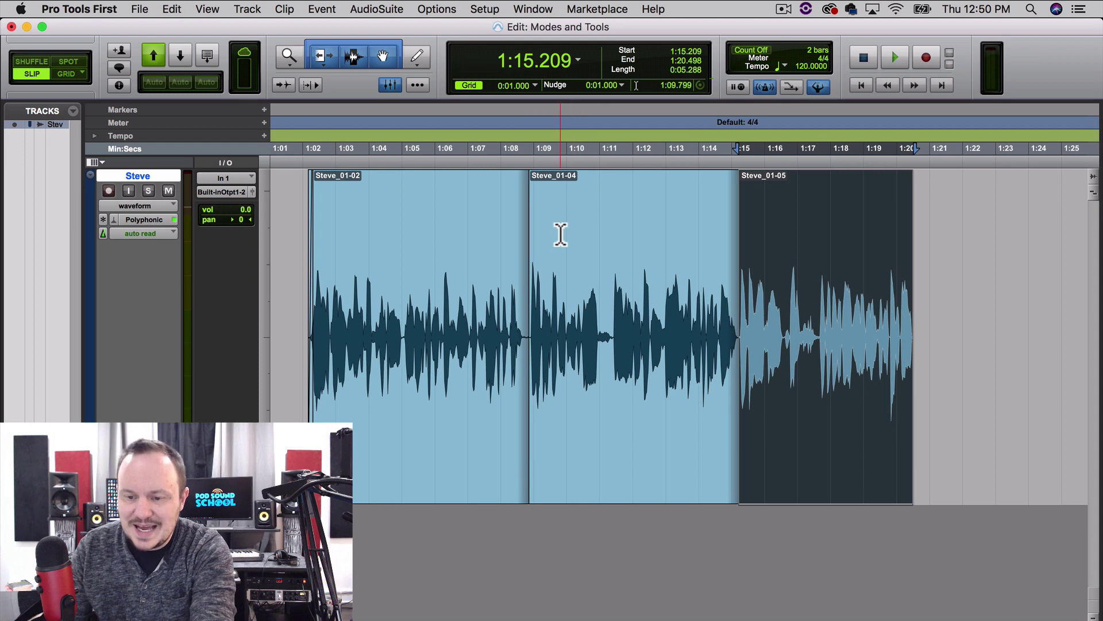
Create a crossfade about 0.11 s long across the boundary between the first and middle clips.
click(587, 449)
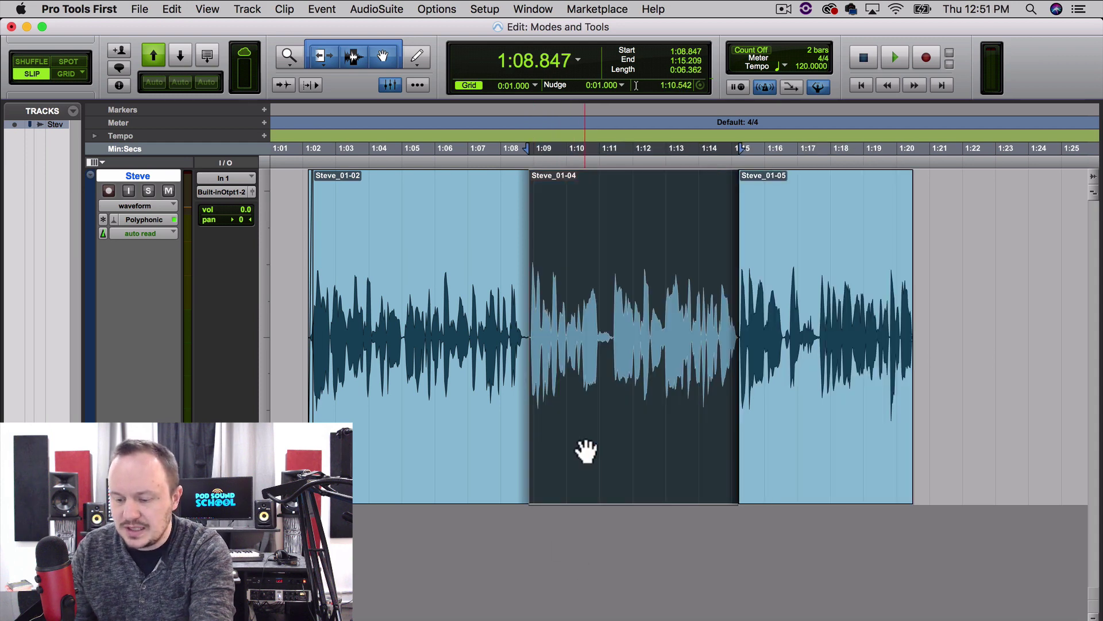
key(super+bracketright)
key(super+bracketright)
key(super+bracketright)
key(super+bracketright)
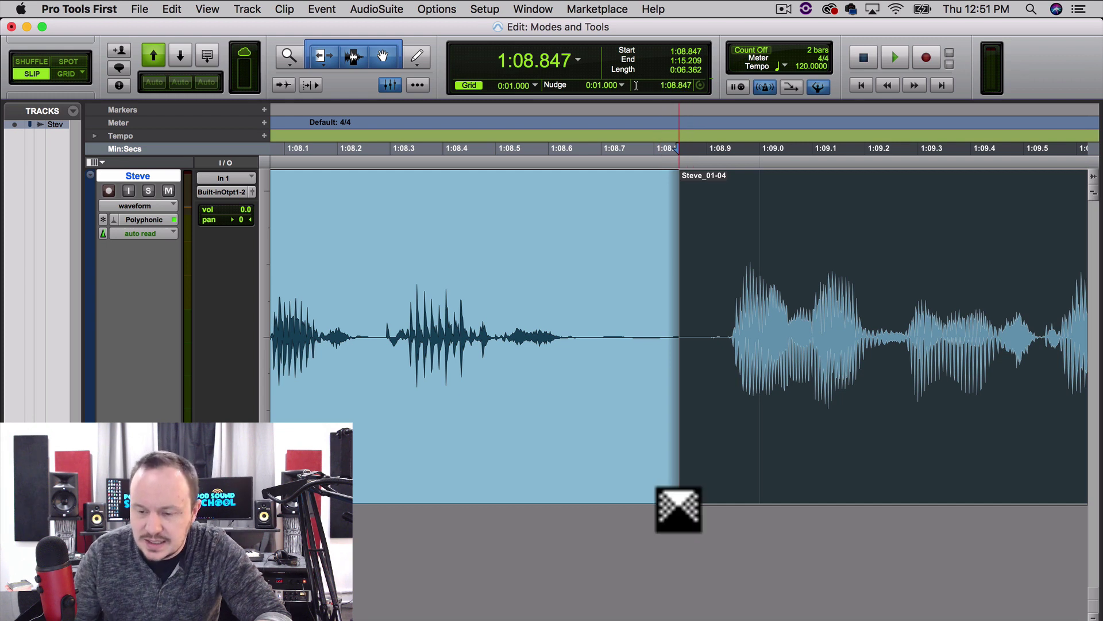
drag(679, 509, 650, 512)
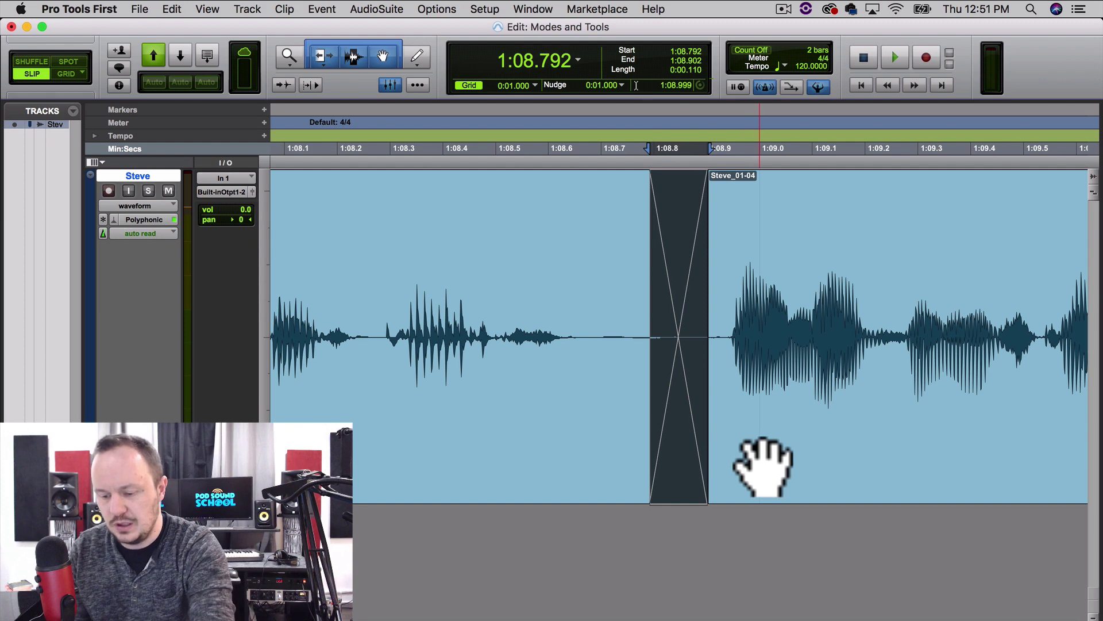
Create a crossfade about 0.055 s long across the boundary between the middle and last clips.
key(super+bracketleft)
key(super+bracketleft)
key(super+bracketleft)
key(super+bracketleft)
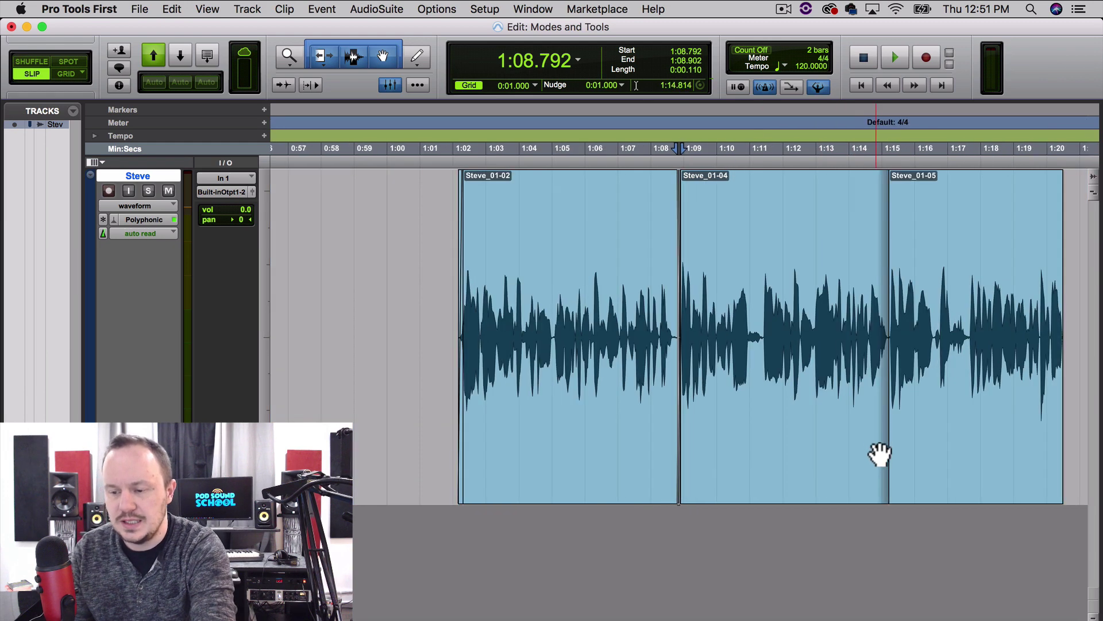
click(973, 450)
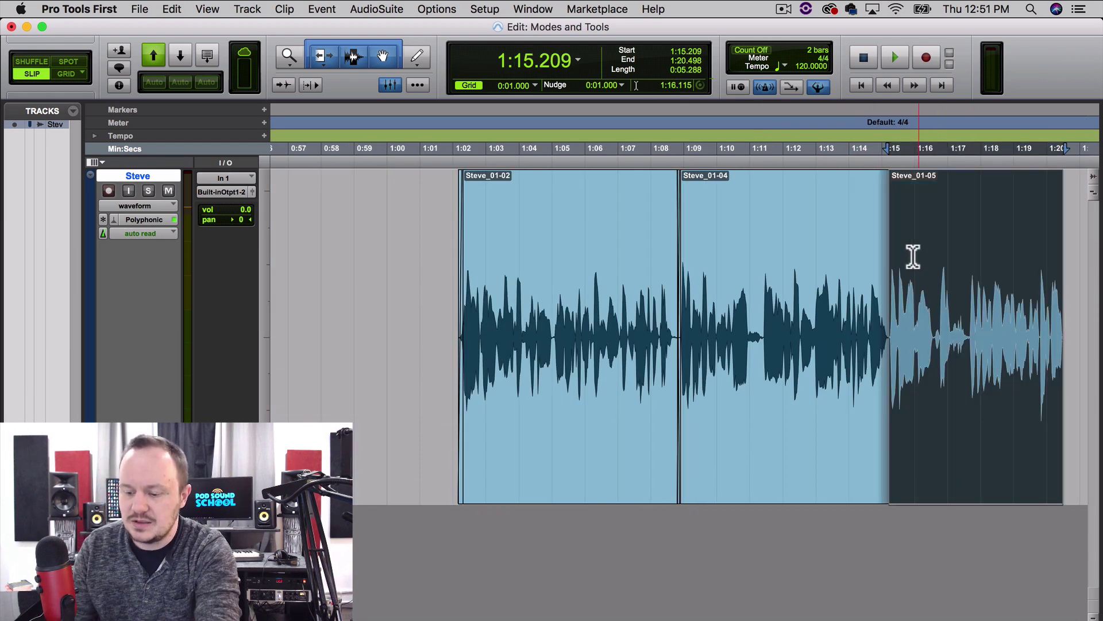
key(super+bracketright)
key(super+bracketright)
key(super+bracketright)
key(super+bracketright)
key(super+bracketright)
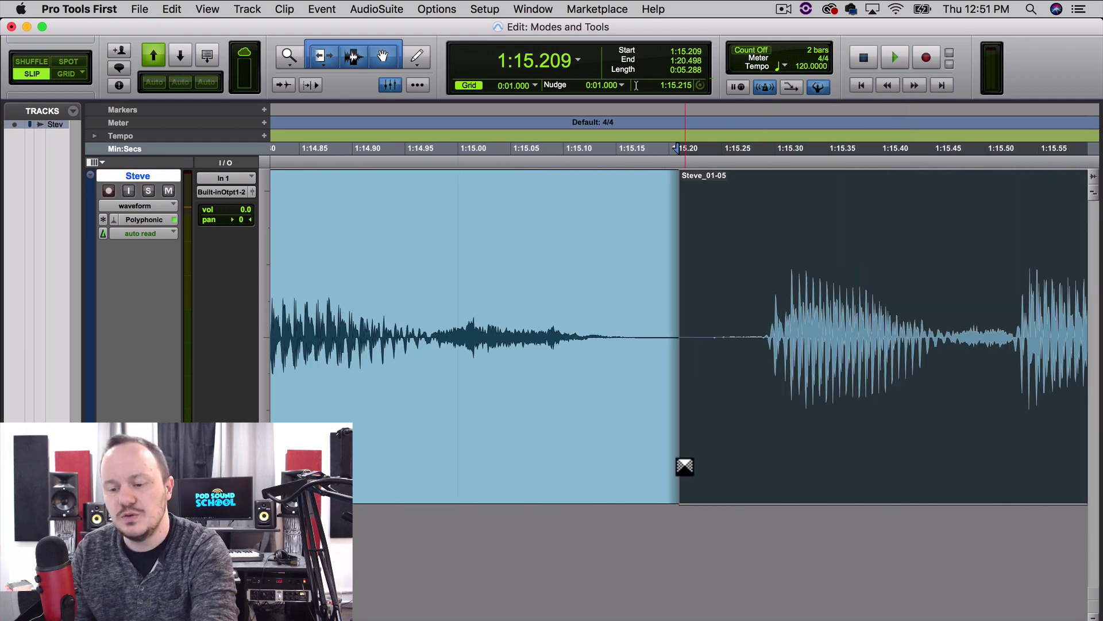
shift+click(676, 500)
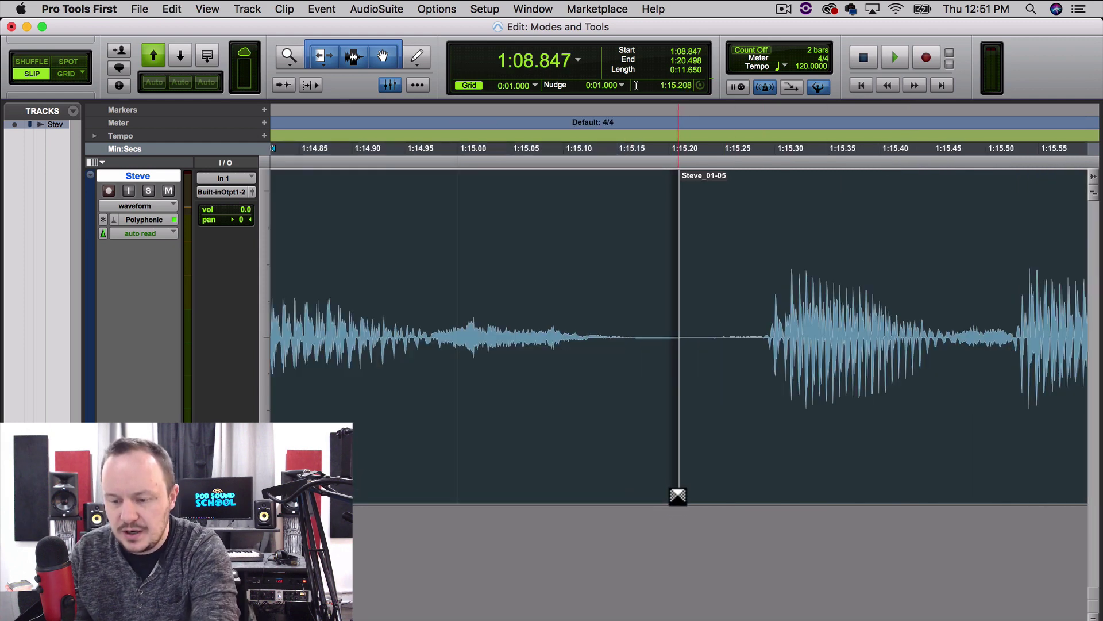
drag(678, 496, 650, 494)
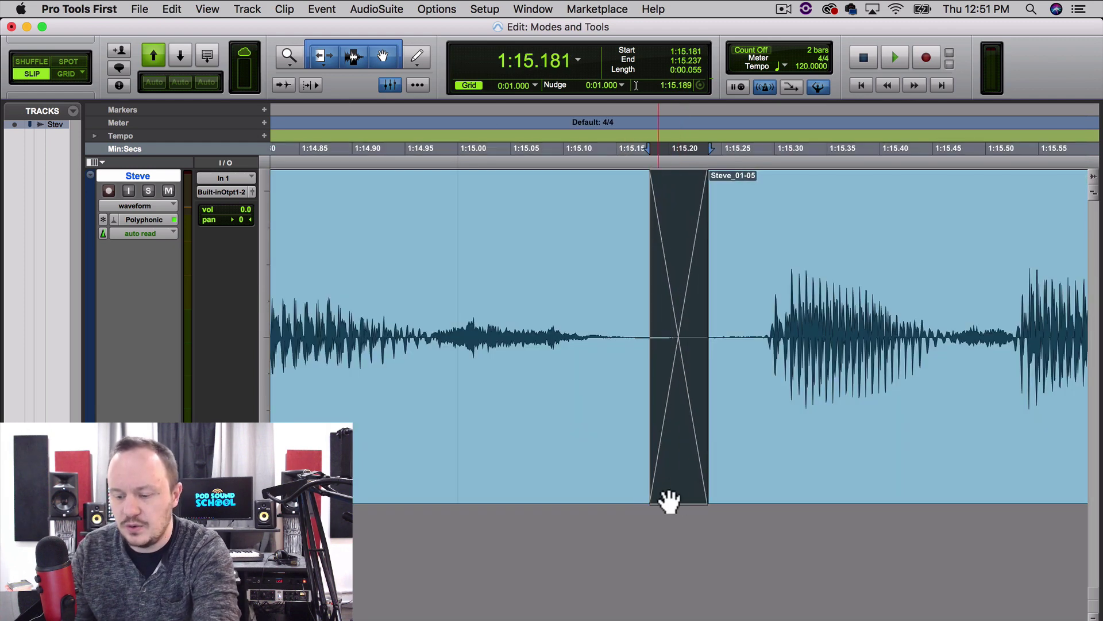
Add a fade-out about 0.2 s long at the end of the last clip.
key(super+bracketleft)
key(super+bracketleft)
key(super+bracketleft)
key(super+bracketleft)
key(super+bracketleft)
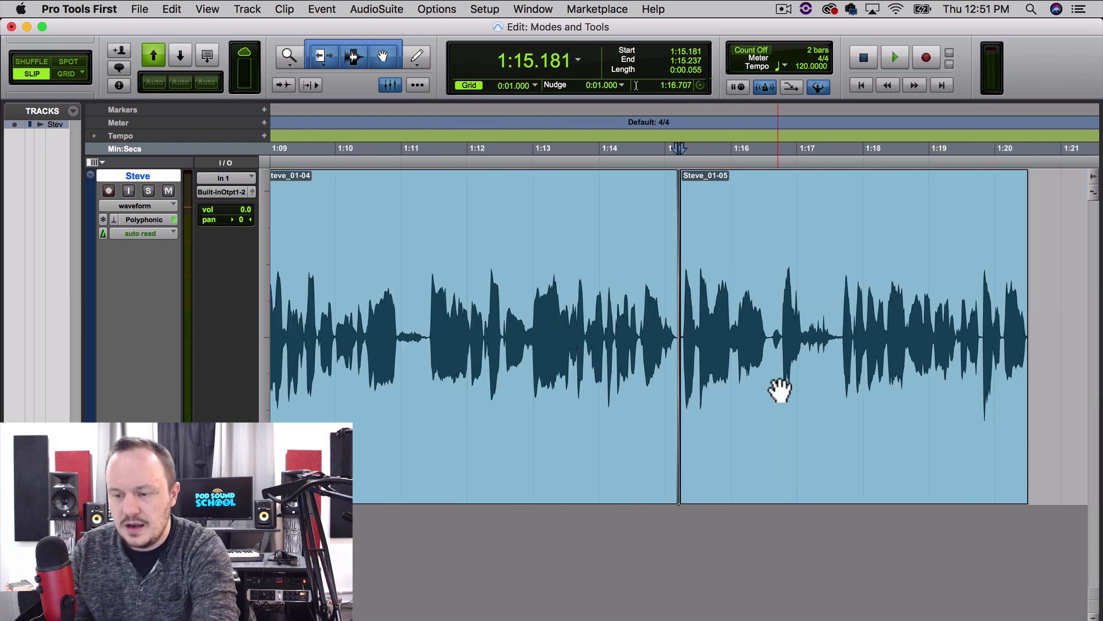
drag(850, 182, 849, 180)
Play back the fade-in and both crossfades, starting from about 1:01.9, 1:07.9 and 1:14.5.
key(super+bracketleft)
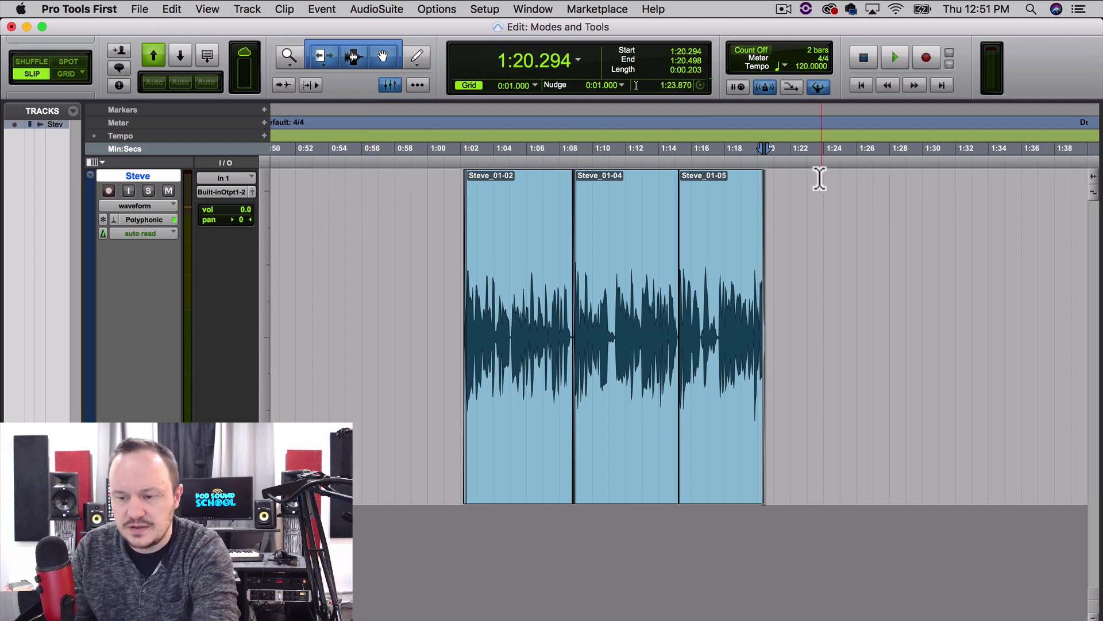
click(458, 252)
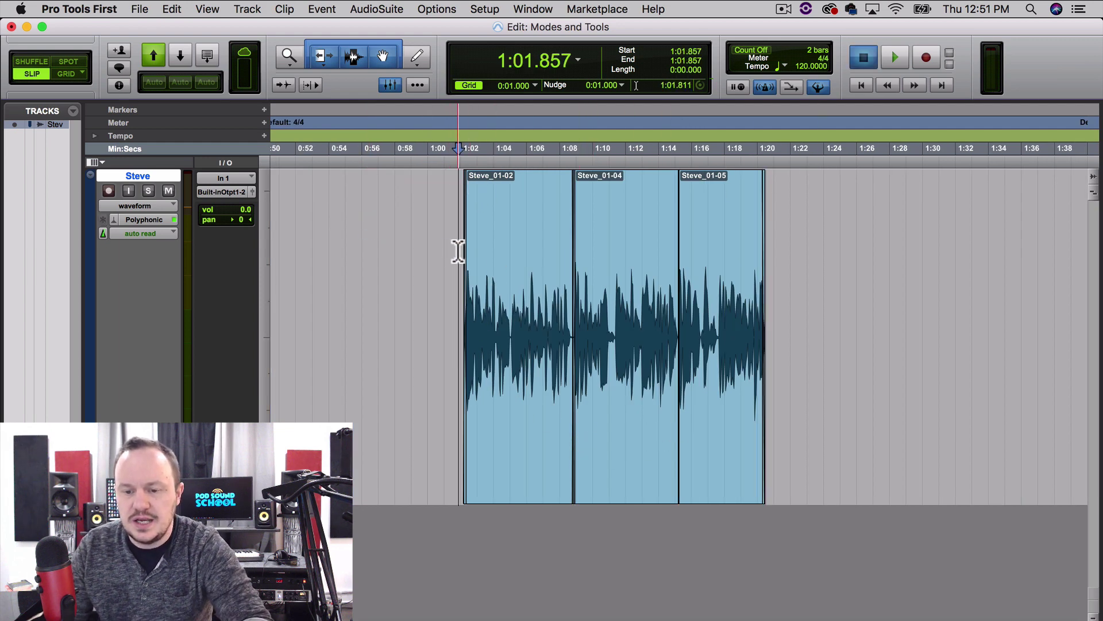
key(space)
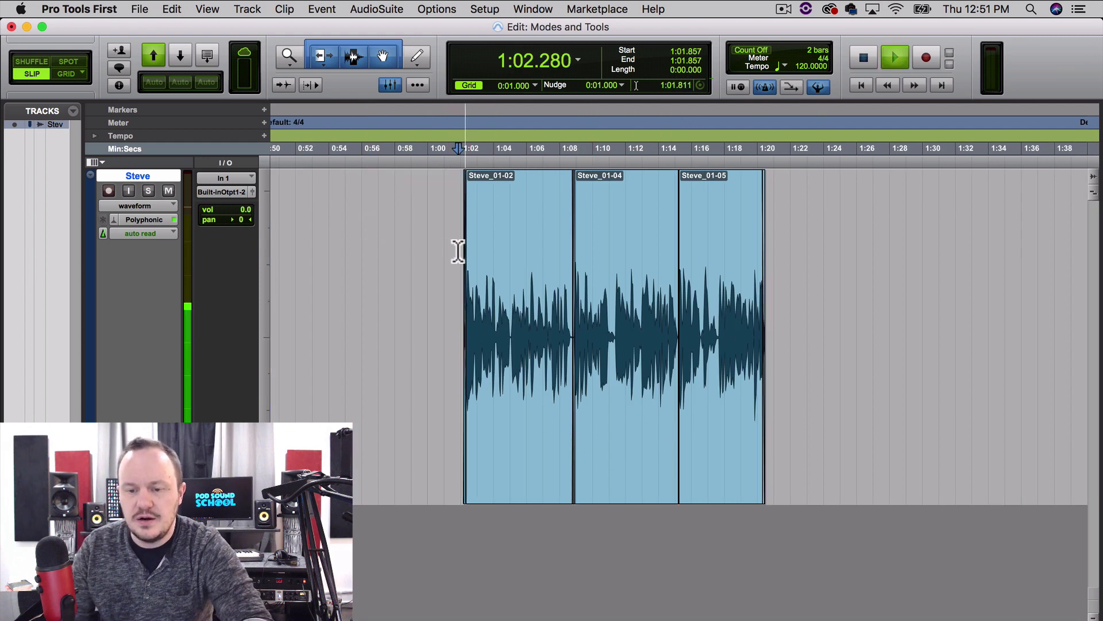
key(space)
click(558, 239)
key(space)
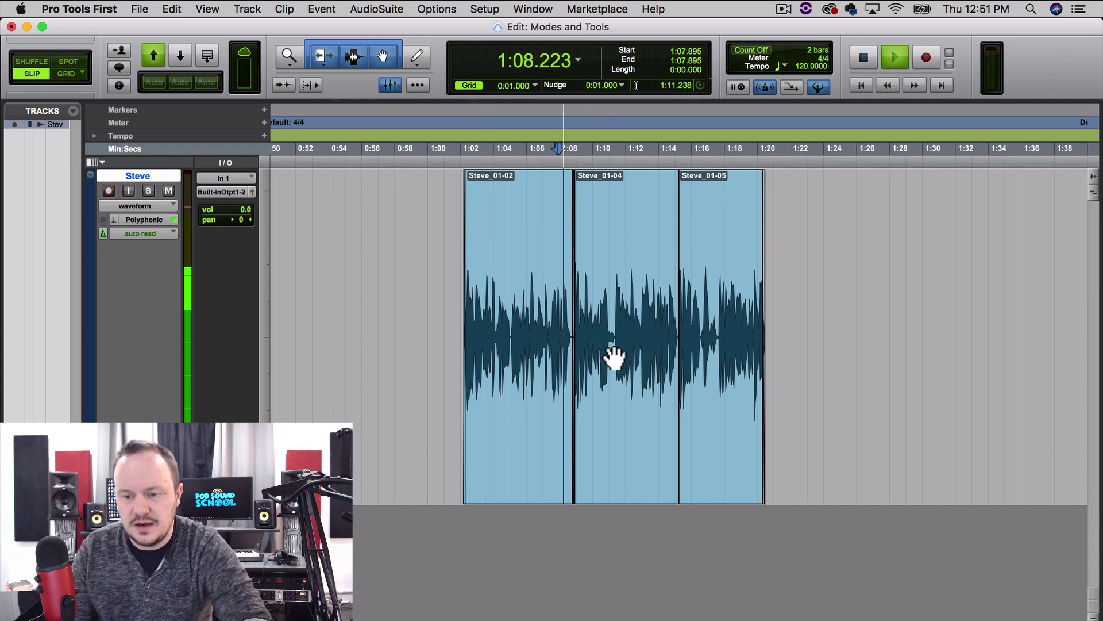
click(665, 237)
key(space)
key(space)
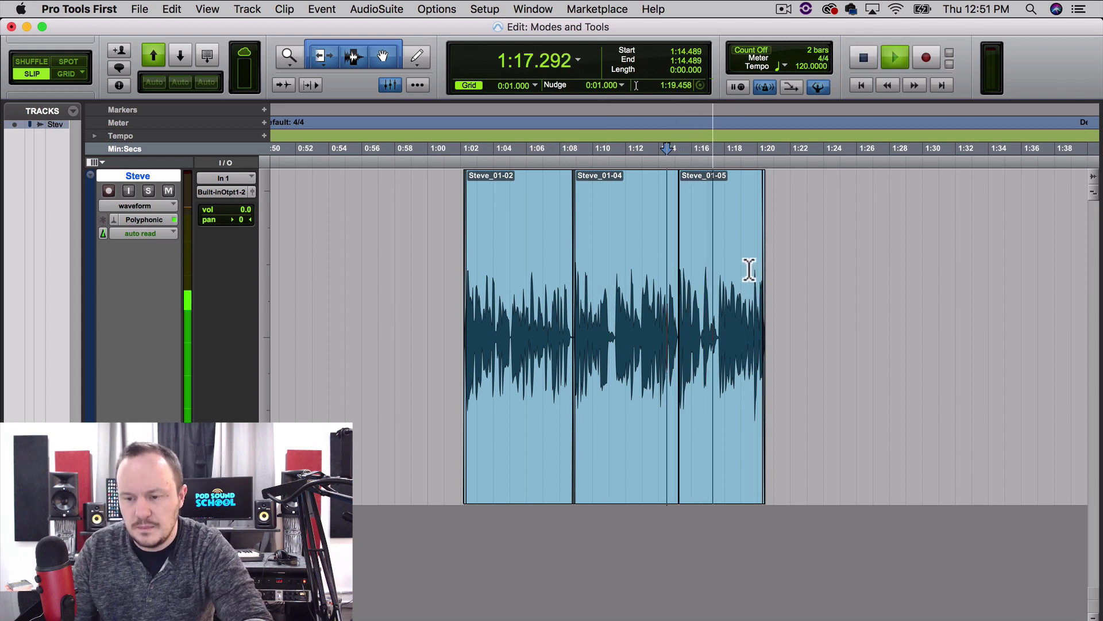
key(space)
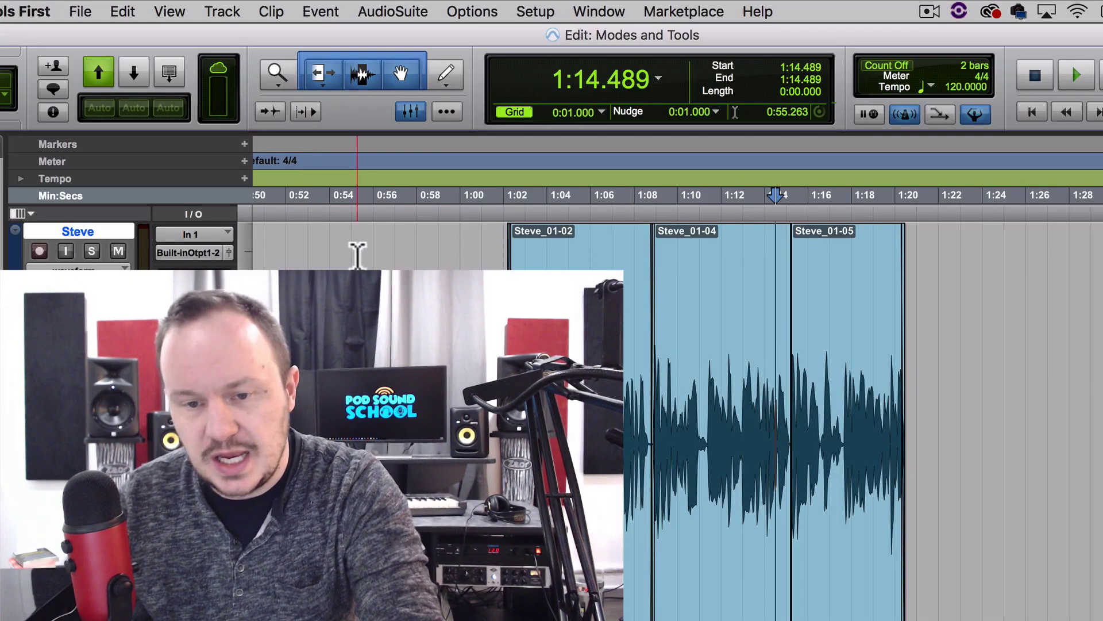
Activate the Zoomer, Trim, Selector and Grabber tools individually, one after another.
key(F5)
key(F6)
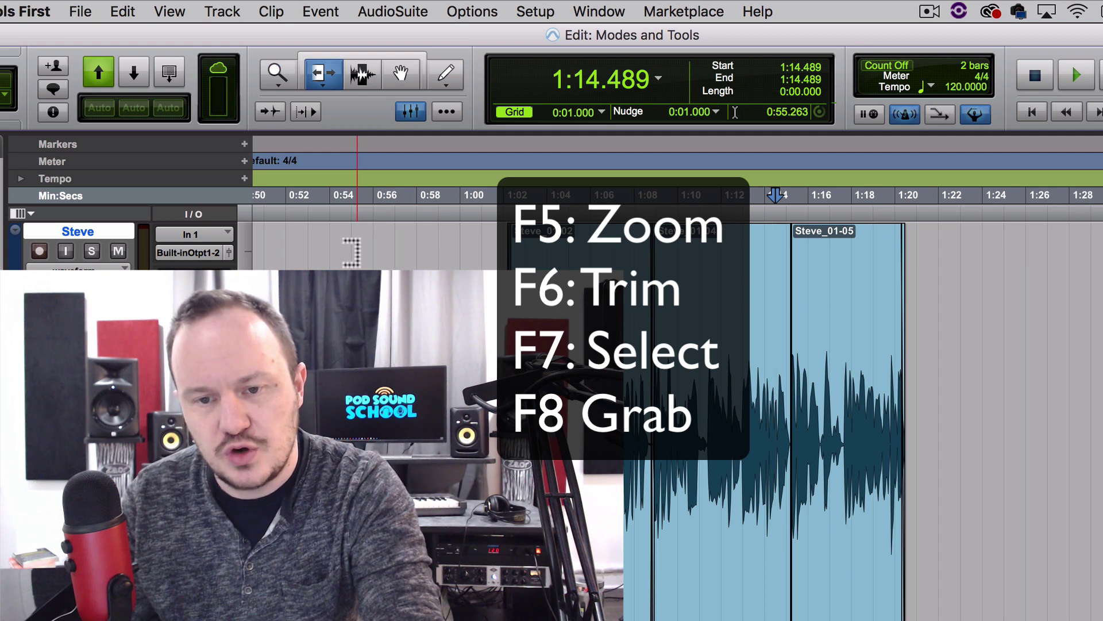
key(F7)
key(F8)
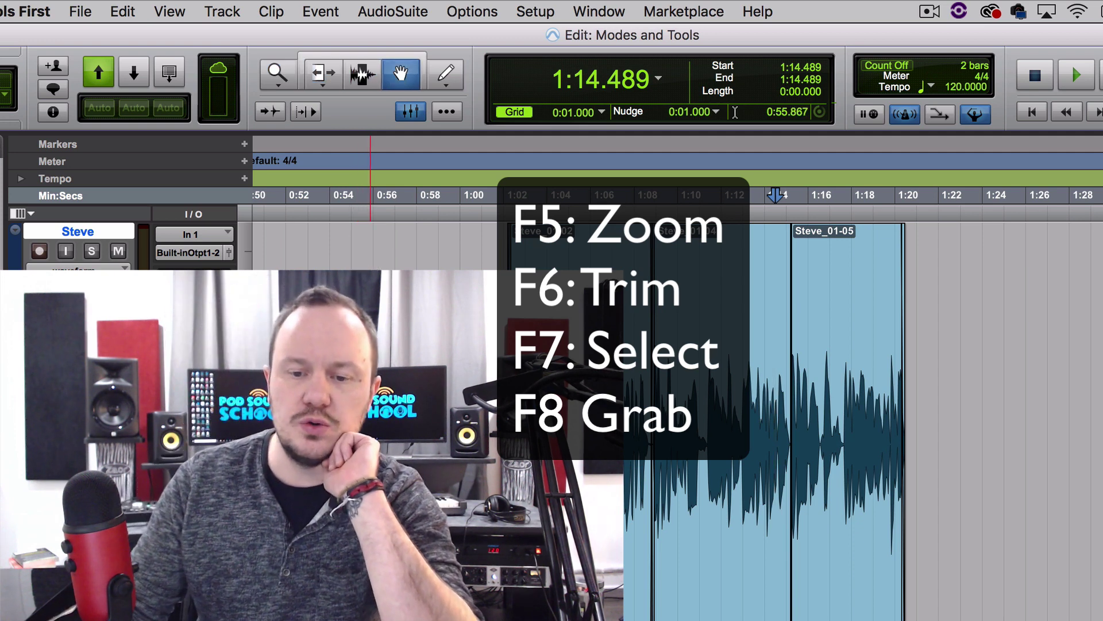
Switch repeatedly among the Selector, Trim and Grabber tools, finishing with the Grabber tool active.
click(363, 74)
click(315, 78)
click(364, 74)
click(400, 74)
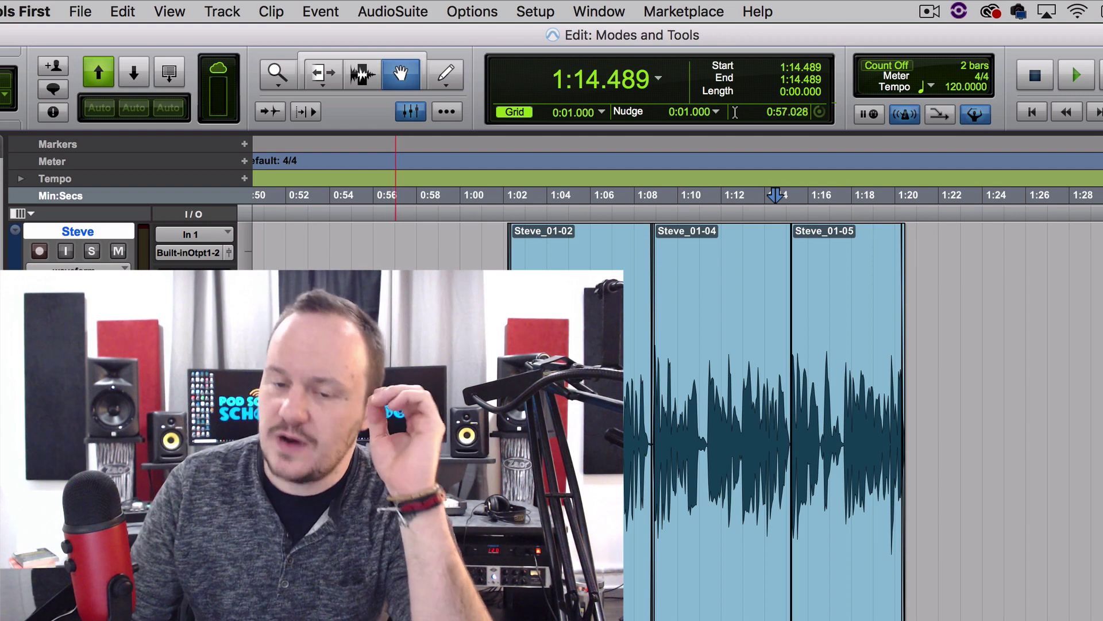
click(370, 81)
key(F6)
key(F7)
click(403, 76)
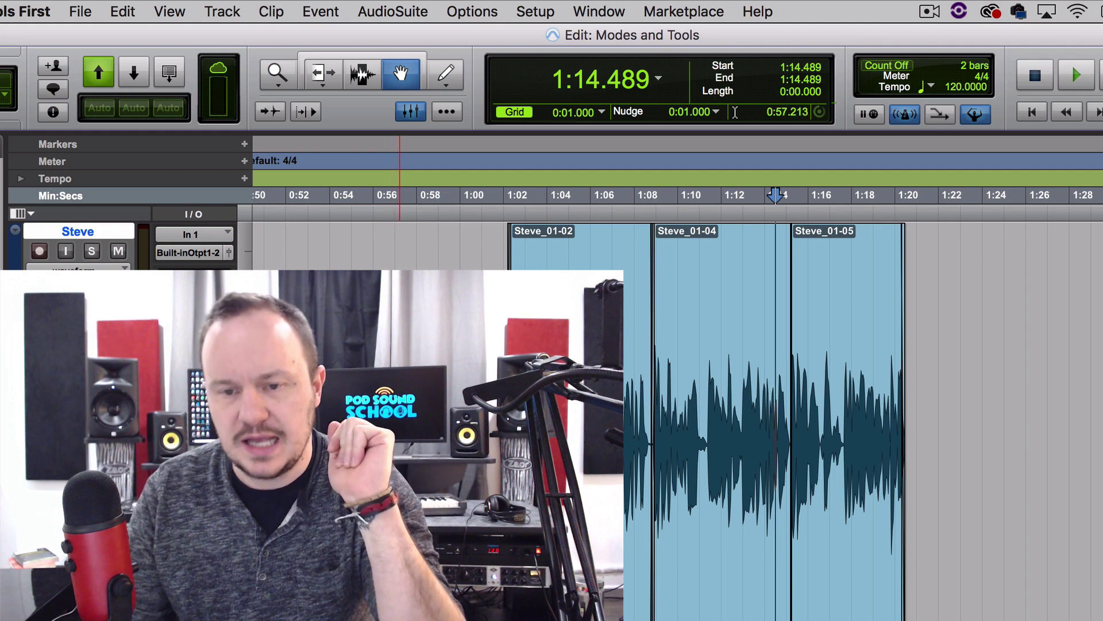
Activate the Selector tool and place the cursor ahead of the first clip at about 0:57.6.
click(424, 265)
key(F7)
click(429, 253)
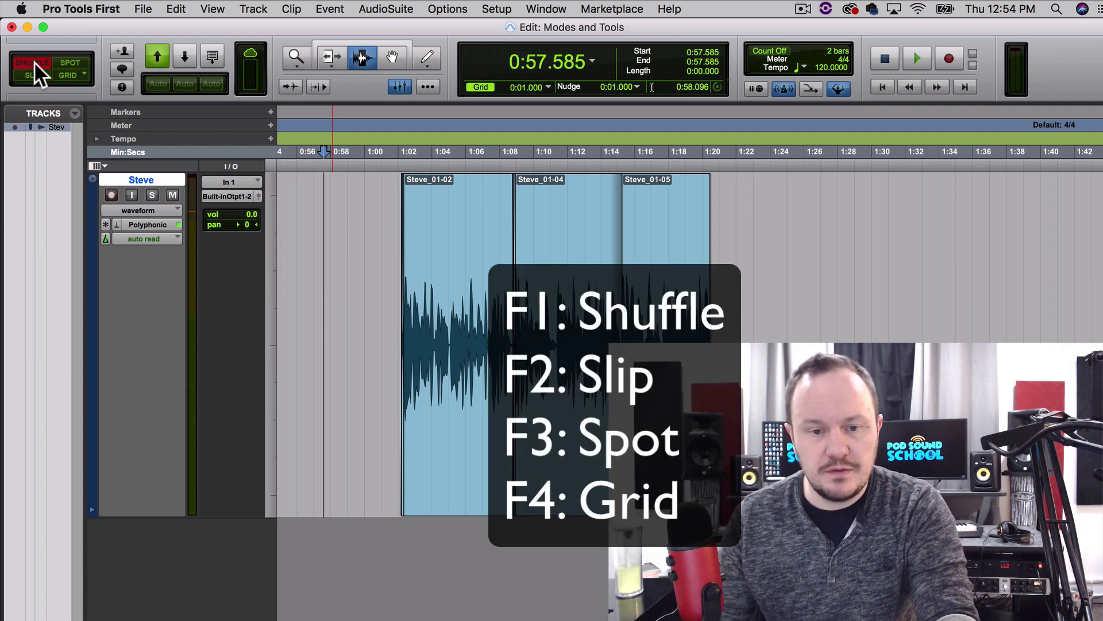
Activate the Slip, Spot and Grid edit modes in sequence, followed by Slip and Grid once more.
key(F2)
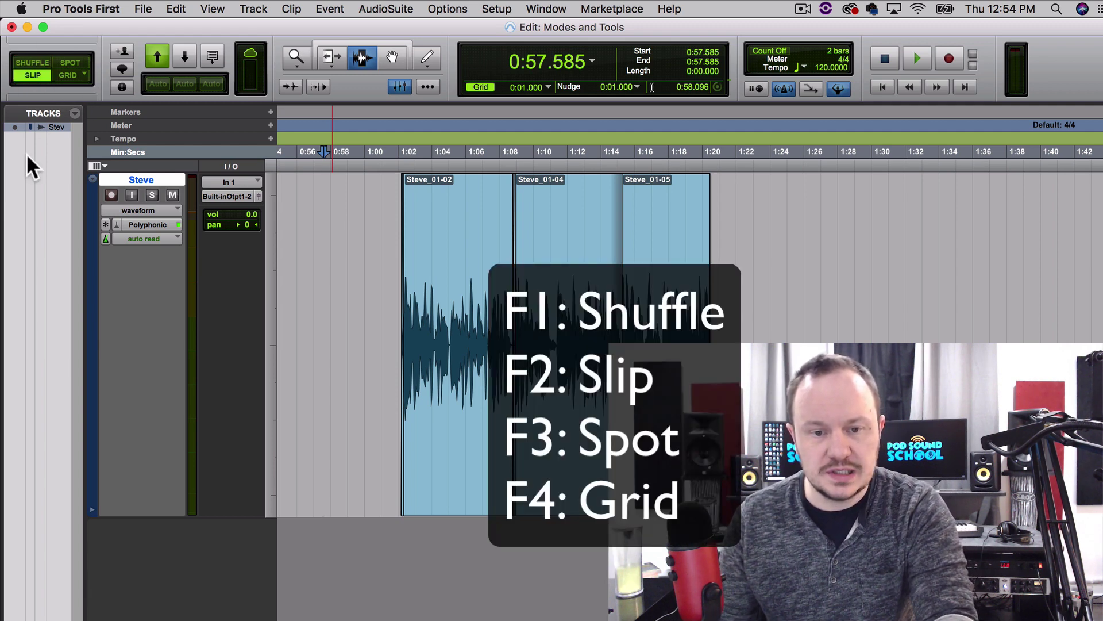
key(F3)
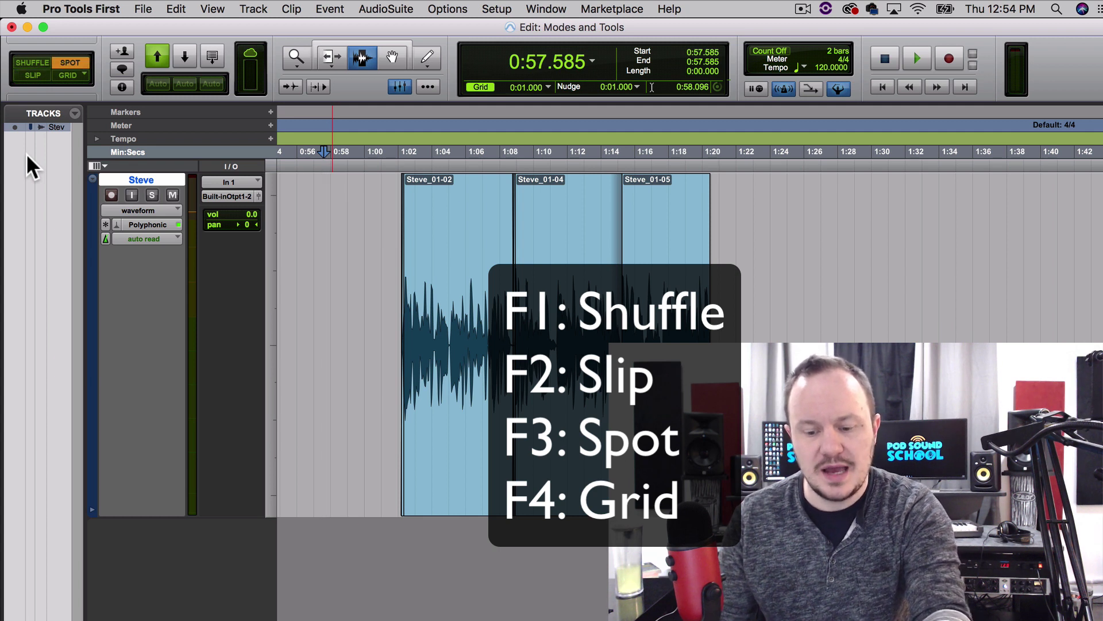
key(F4)
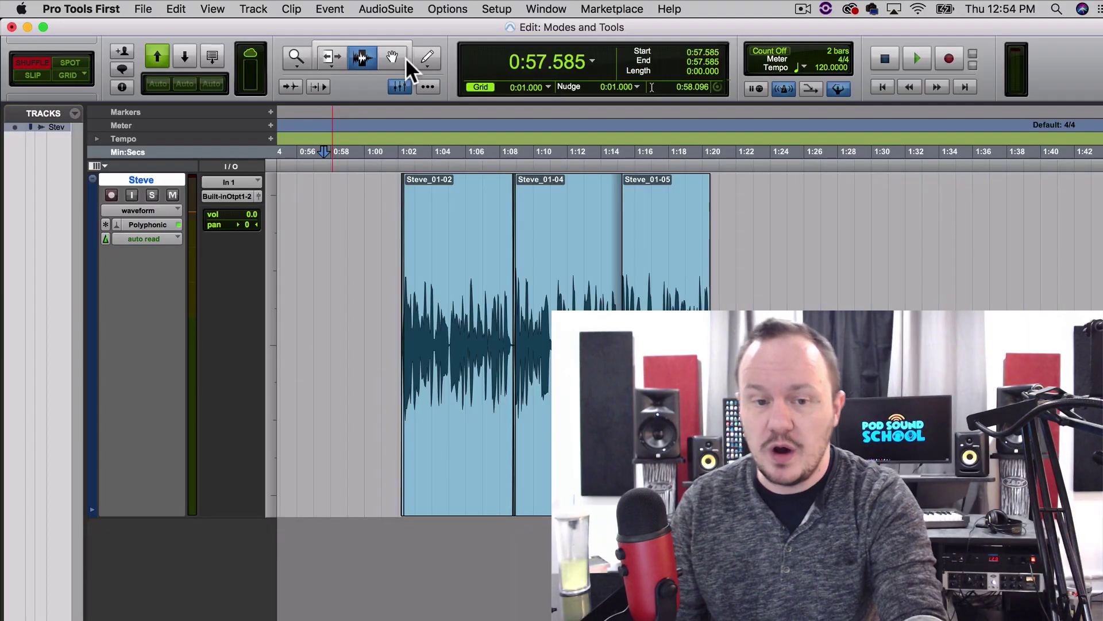
key(F2)
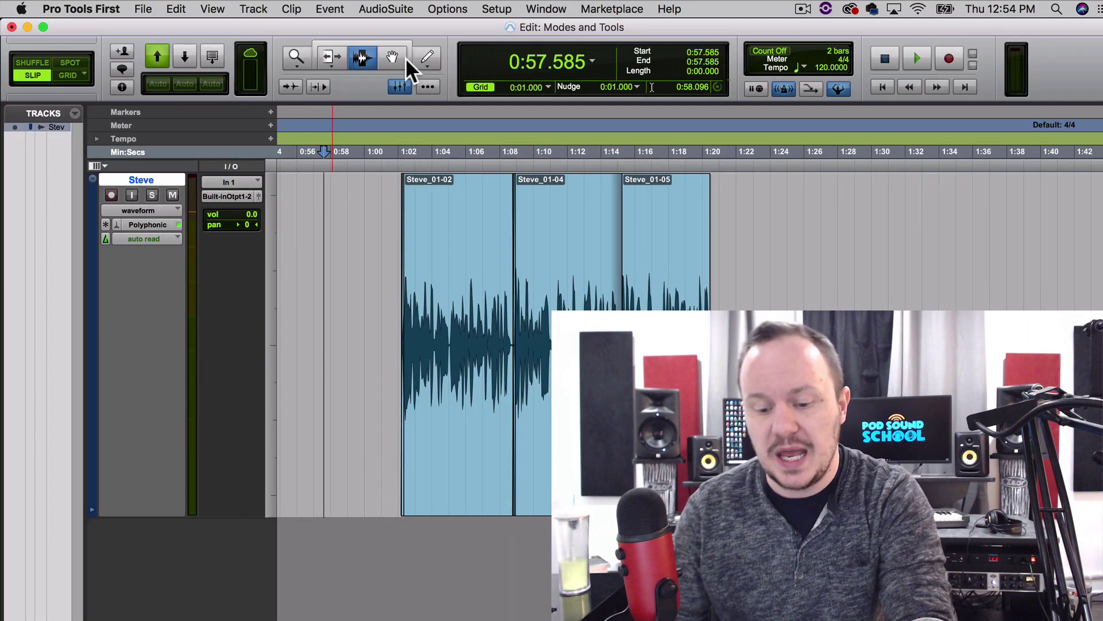
key(F4)
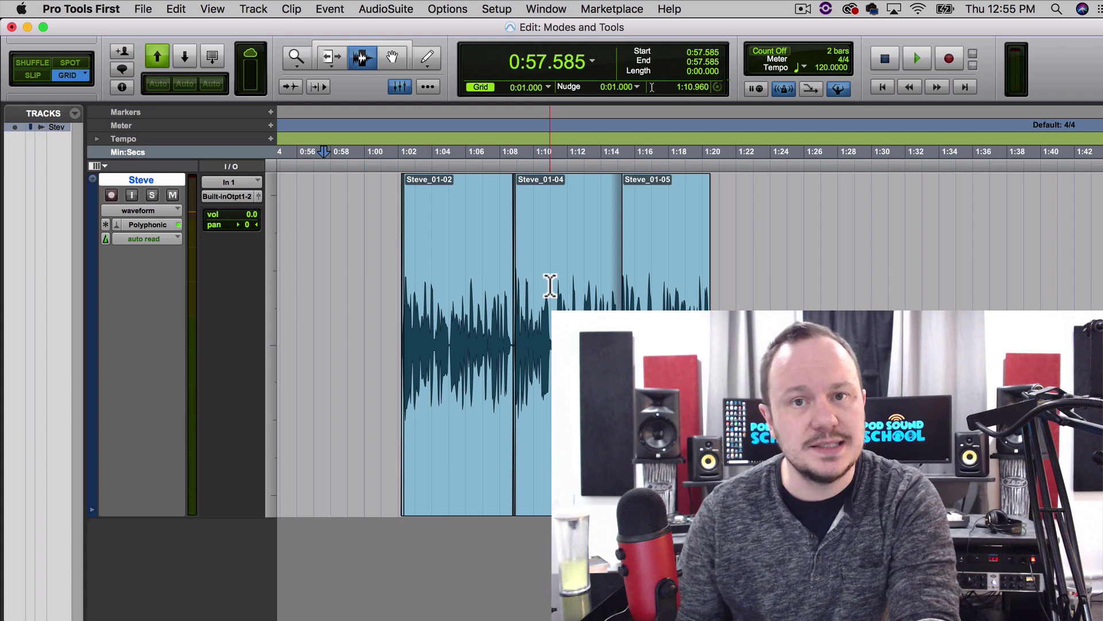
Alternate between the Slip and Grid edit modes, finishing with Slip mode active.
click(35, 75)
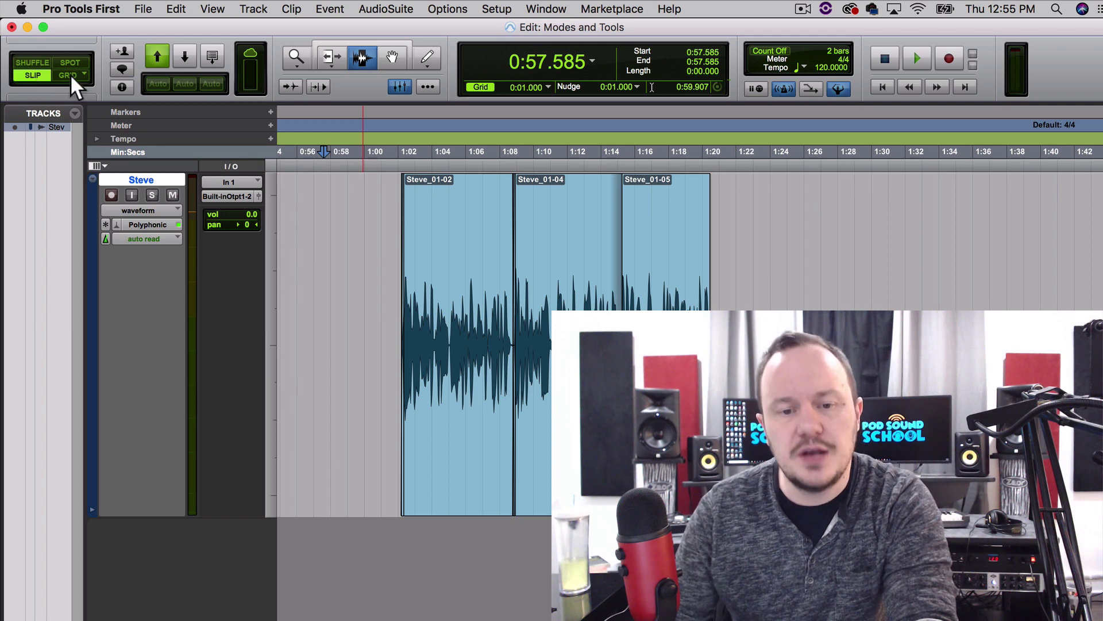
click(70, 74)
click(39, 74)
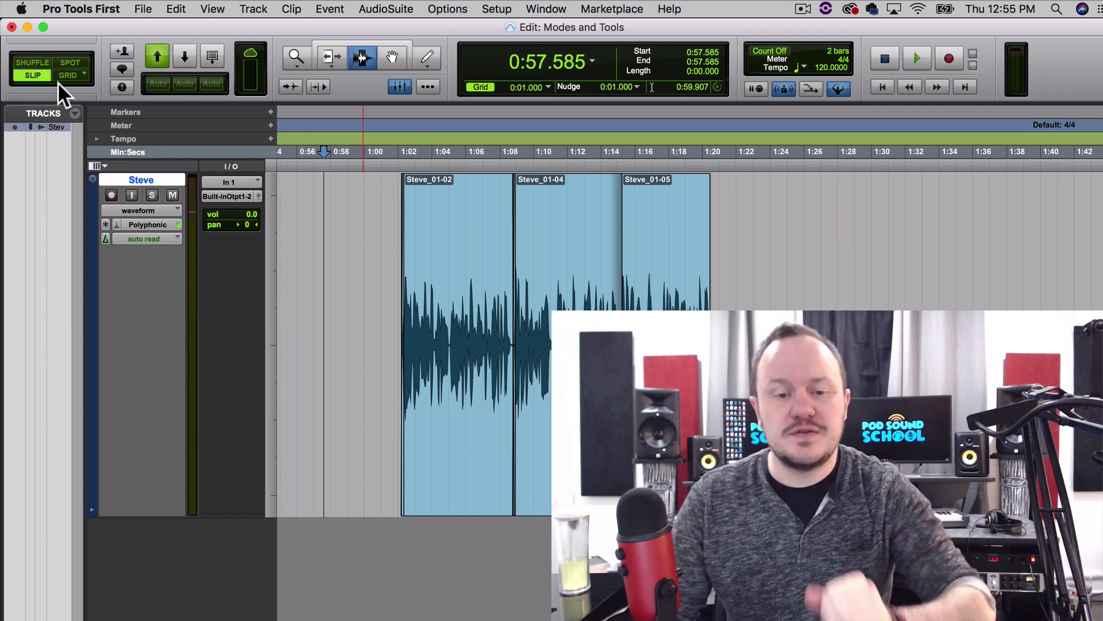
click(74, 75)
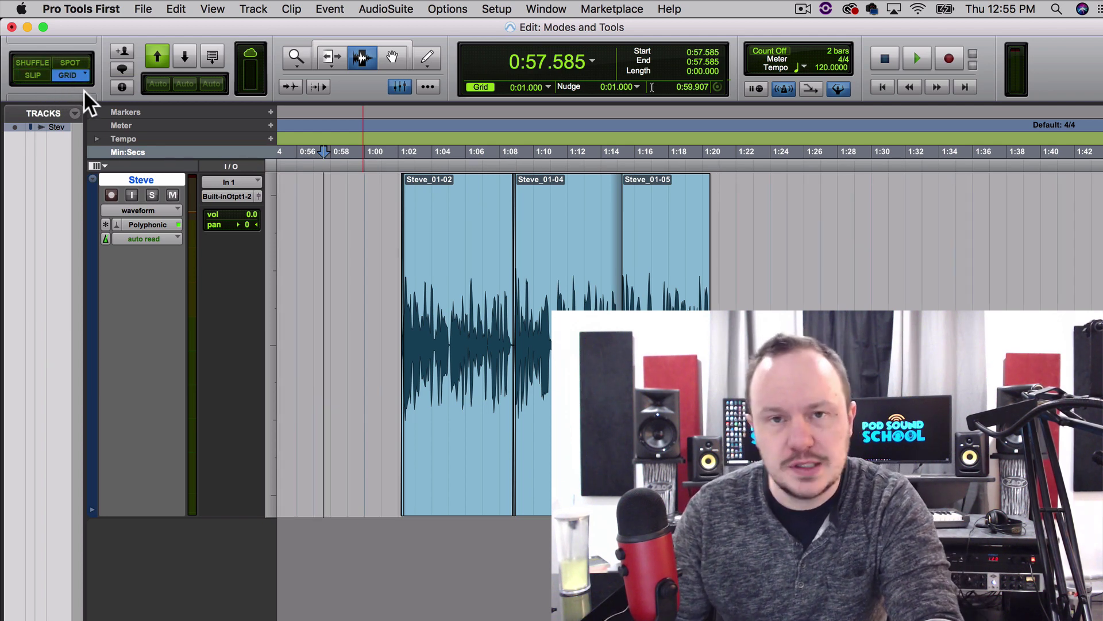
key(F2)
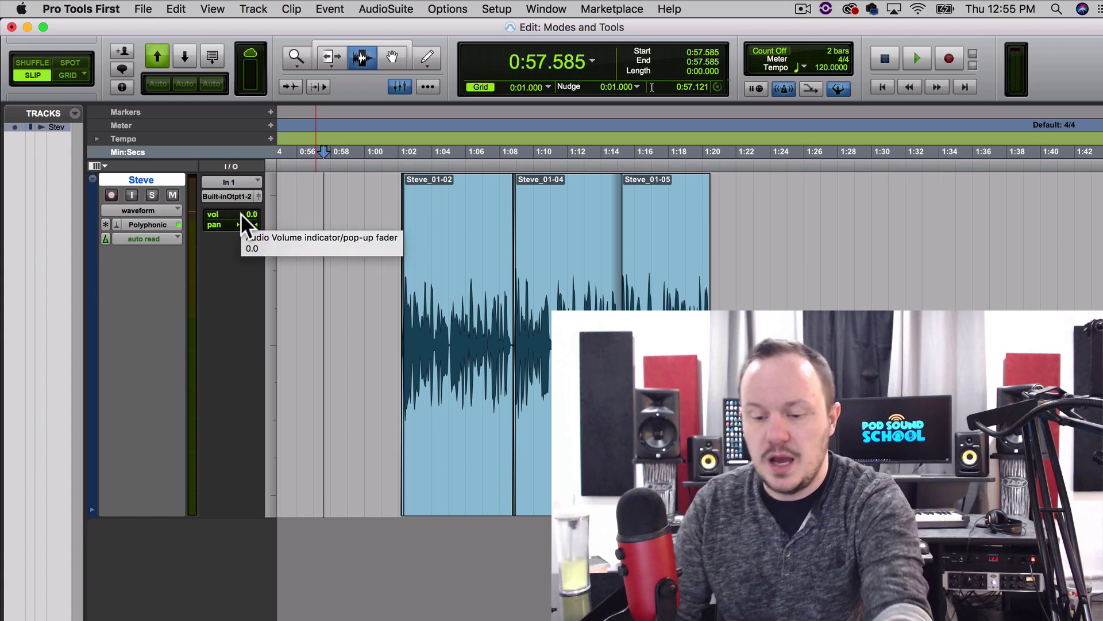
Select all three clips with the Grabber tool and move them freely in Slip mode until they start at about 1:06.339.
key(F8)
click(463, 332)
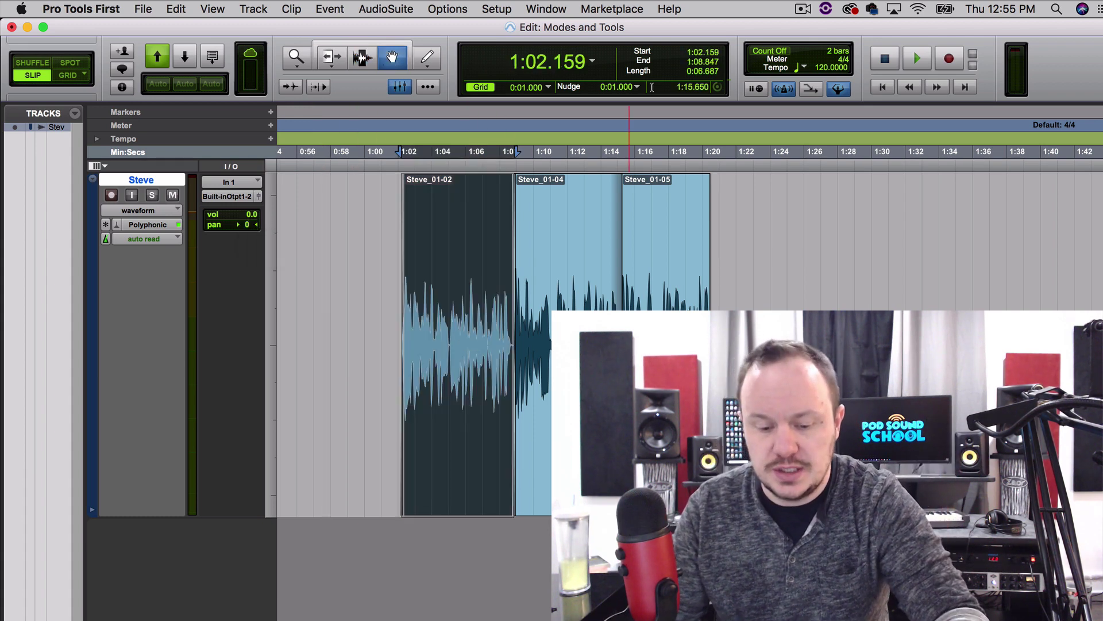
shift+click(660, 403)
drag(428, 276, 504, 271)
drag(404, 267, 577, 279)
drag(575, 356, 511, 430)
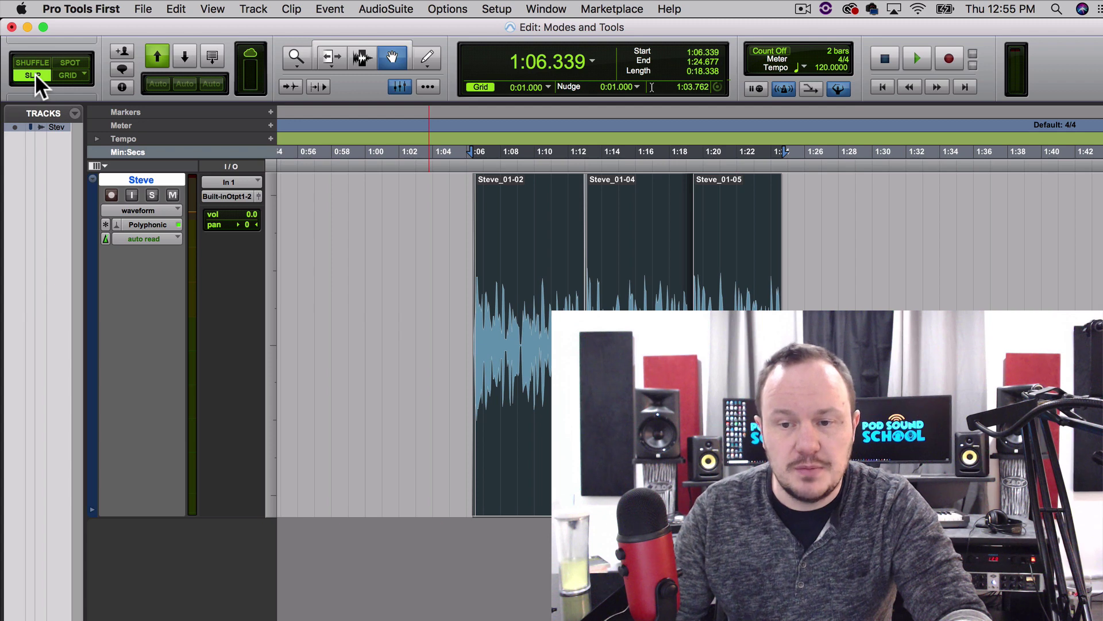
Activate Grid mode, then switch the main counter's time scale to Bars|Beats and back to Min:Secs.
click(74, 75)
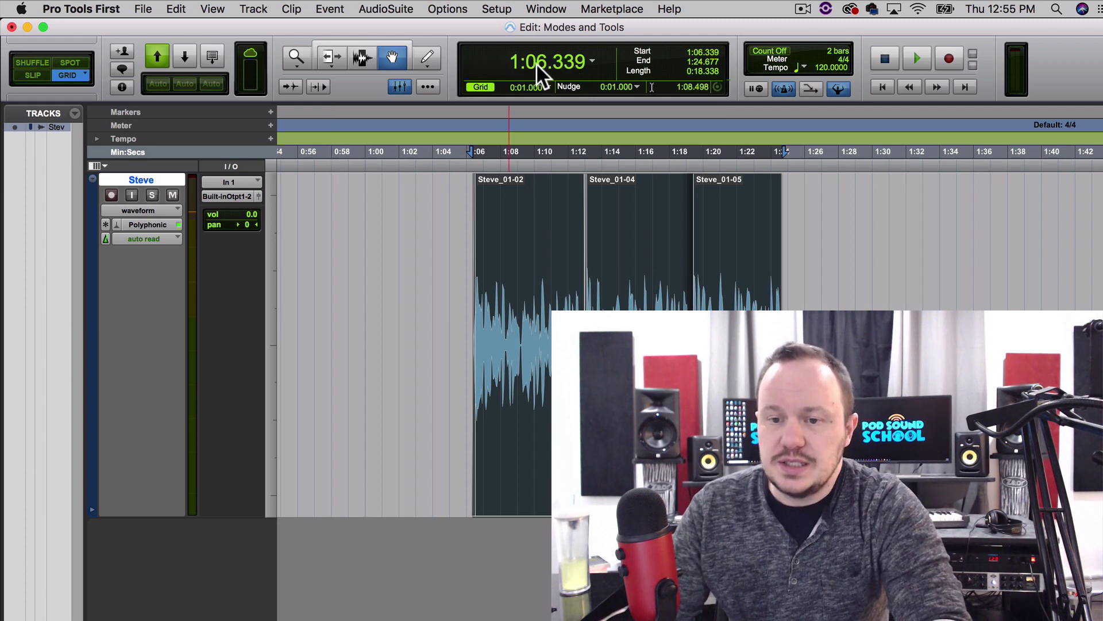
click(592, 60)
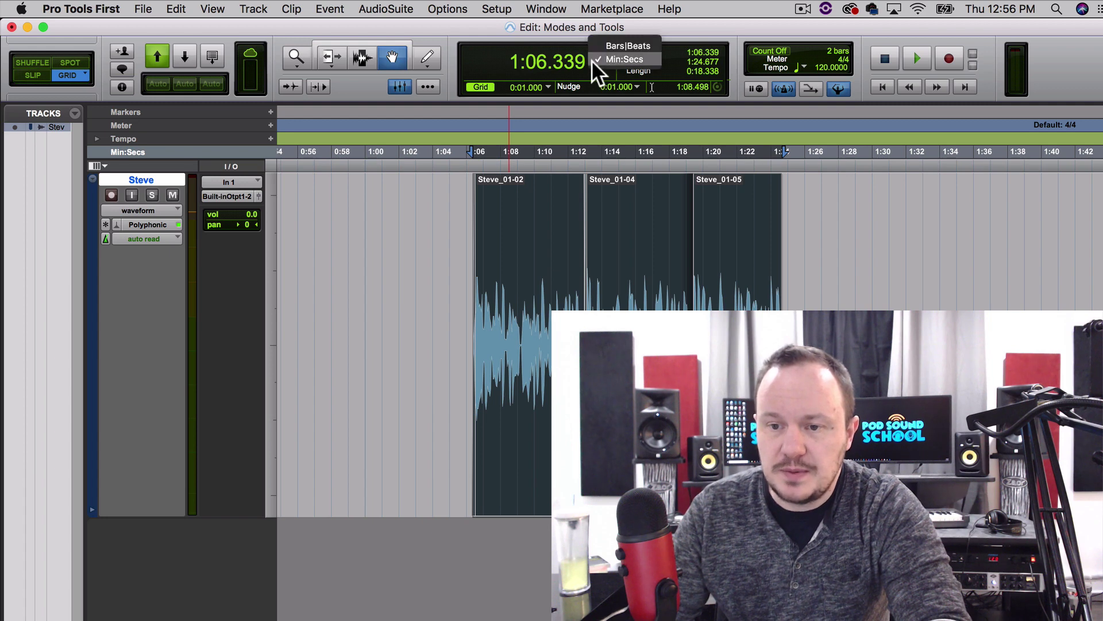
click(615, 39)
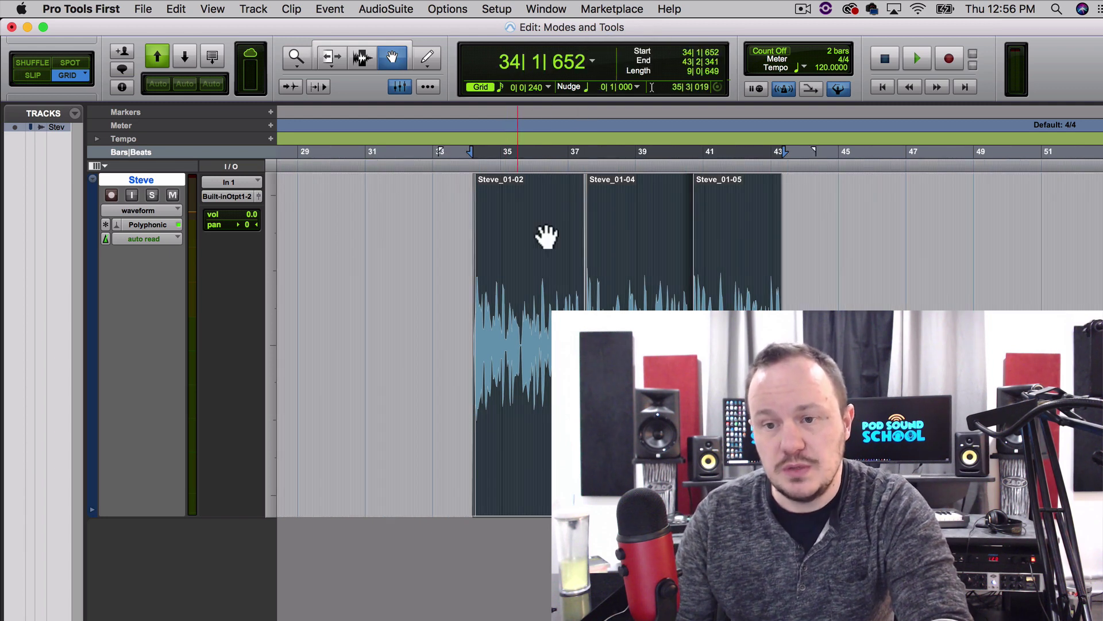
click(592, 60)
click(607, 75)
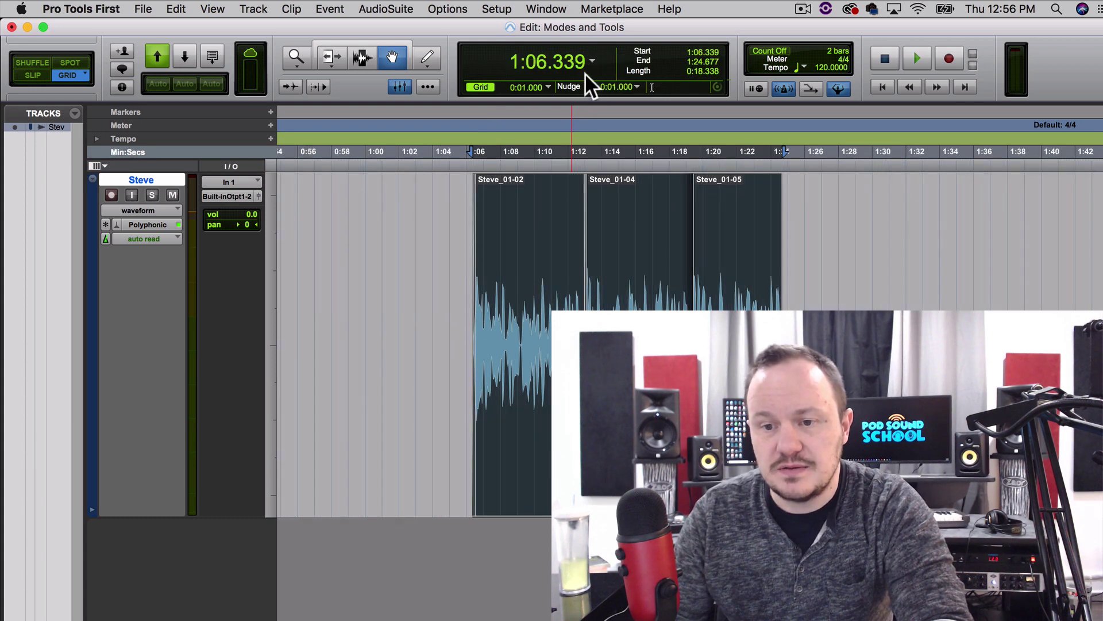
Move the three clips along the one-second grid to 1:08.000, back to 1:07.000 and again to 1:08.000.
drag(525, 276, 574, 248)
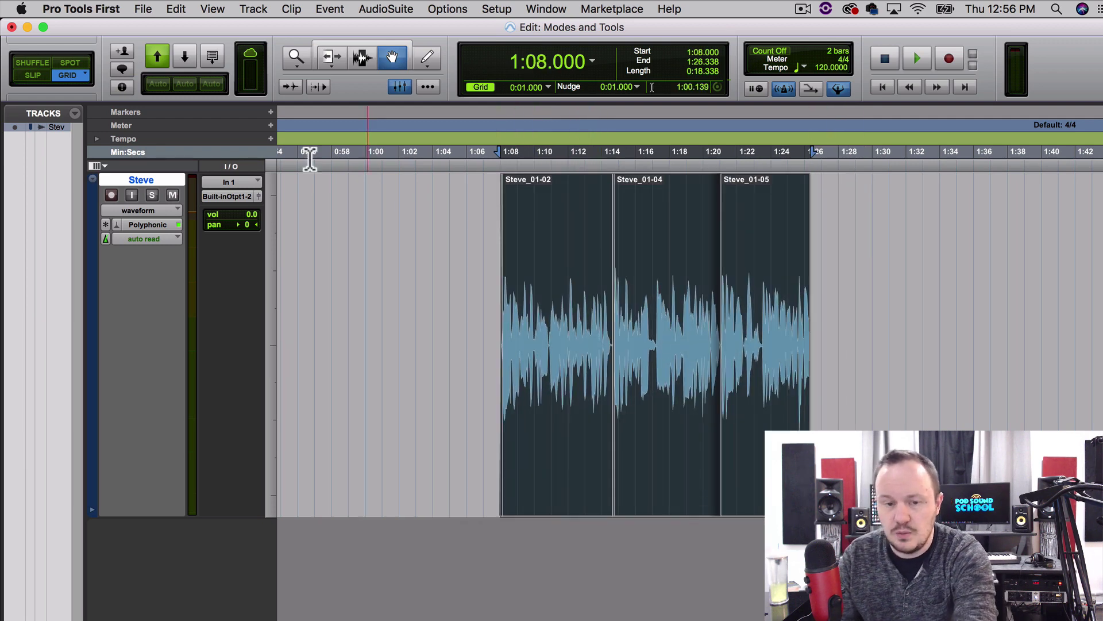
key(super+bracketright)
key(super+bracketright)
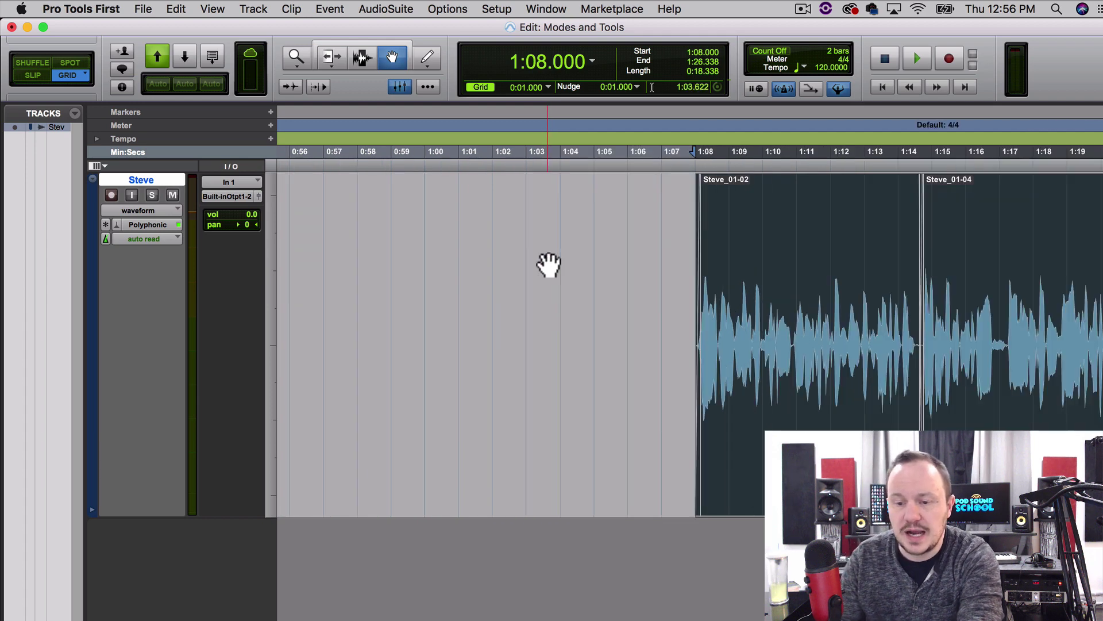
key(minus)
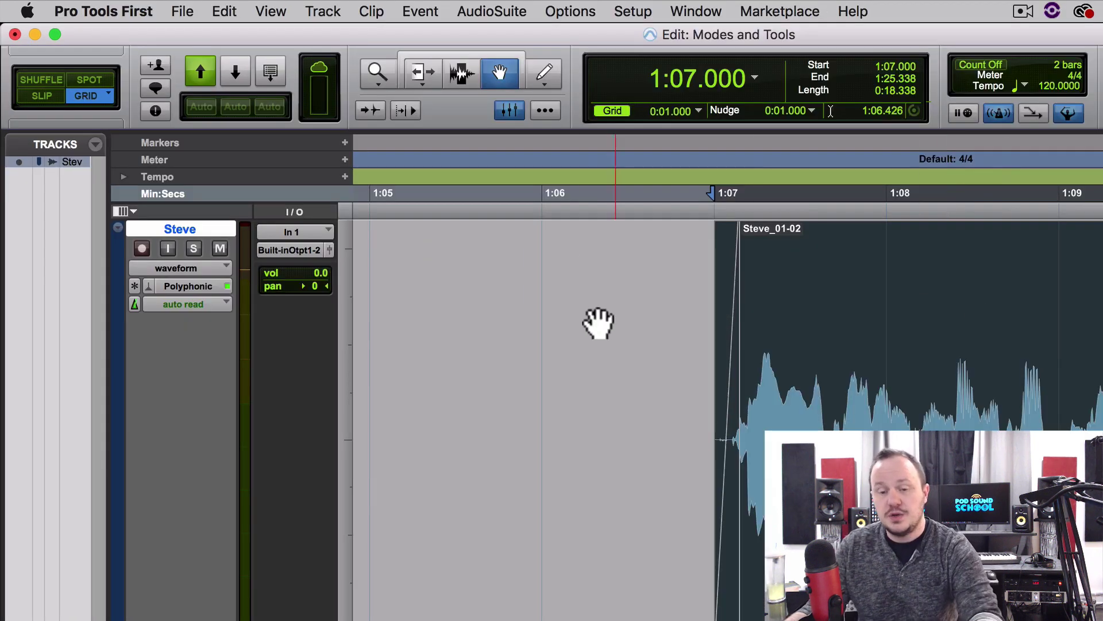
drag(919, 300, 1006, 314)
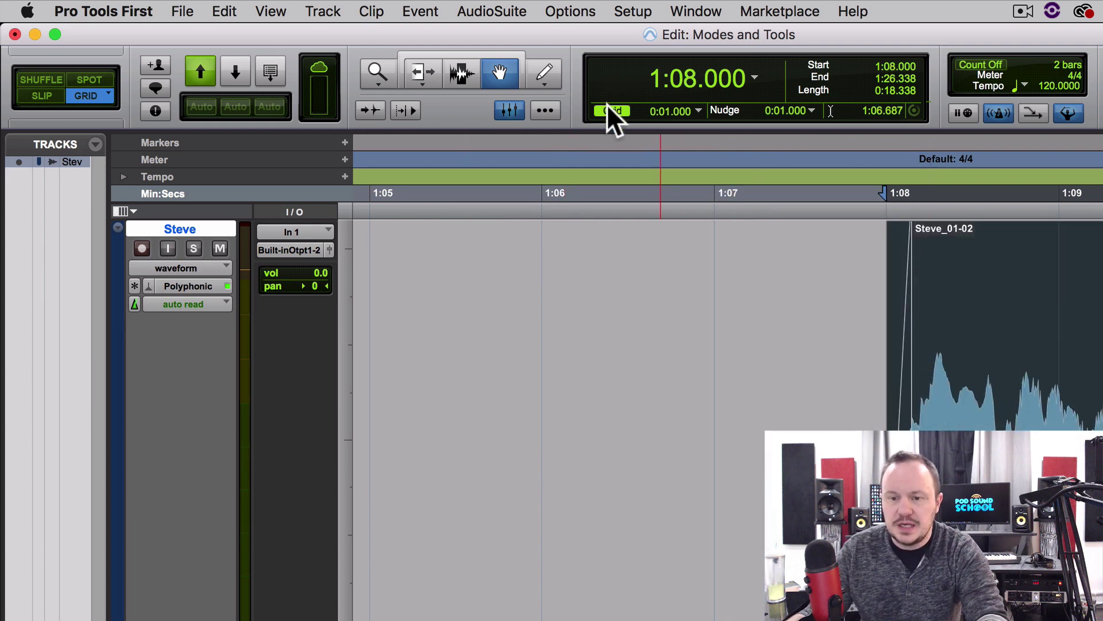
Set the grid value to 500 msec and move the clips back and forth in half-second increments.
click(697, 110)
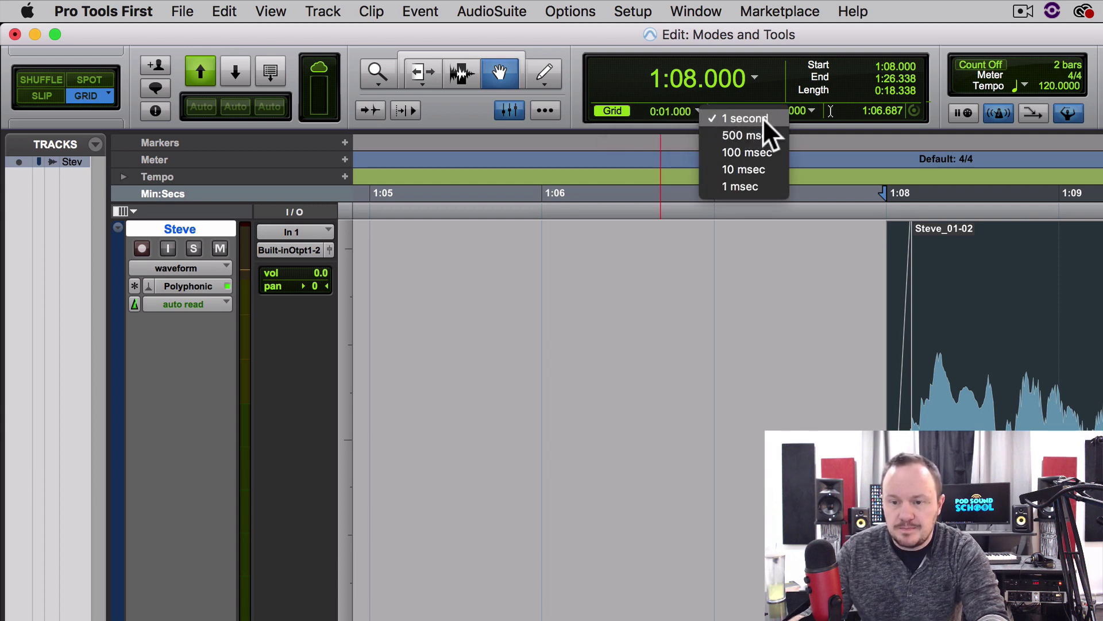
click(758, 136)
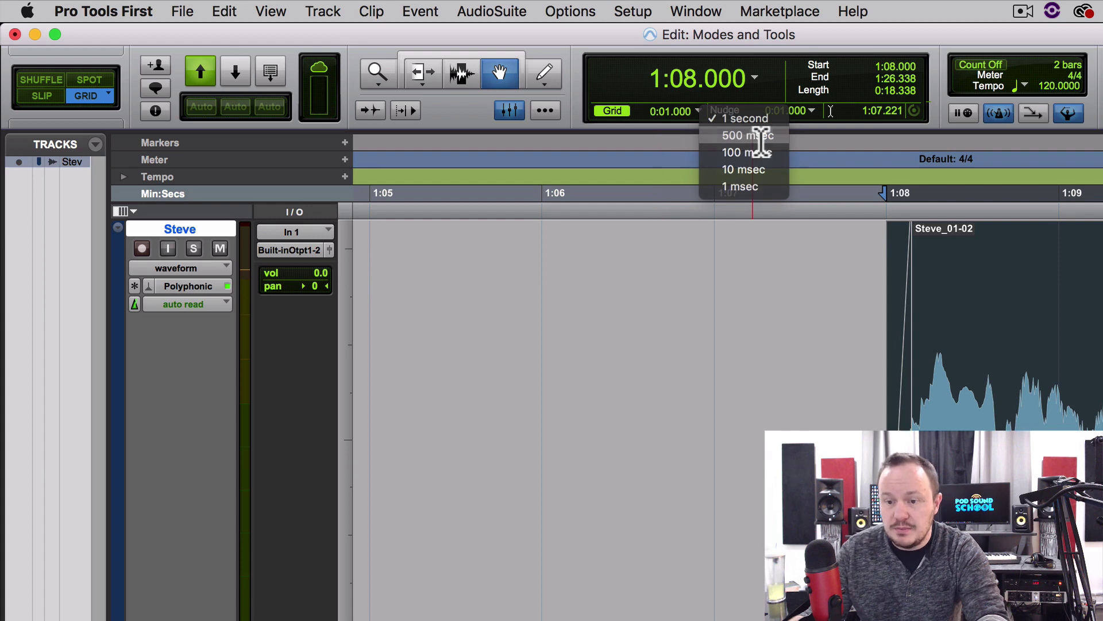
click(1003, 419)
key(minus)
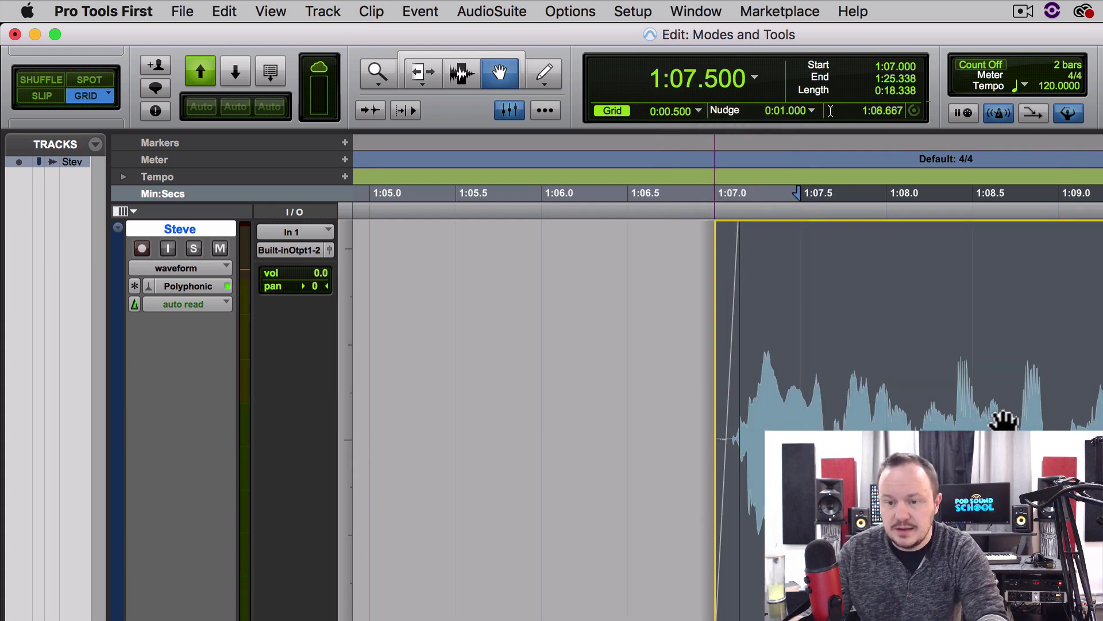
drag(1023, 412, 1092, 398)
Set the grid value back to 1 second and move the clips earlier so they start at 1:05.000.
click(697, 109)
click(726, 98)
drag(842, 311, 747, 369)
drag(988, 374, 896, 399)
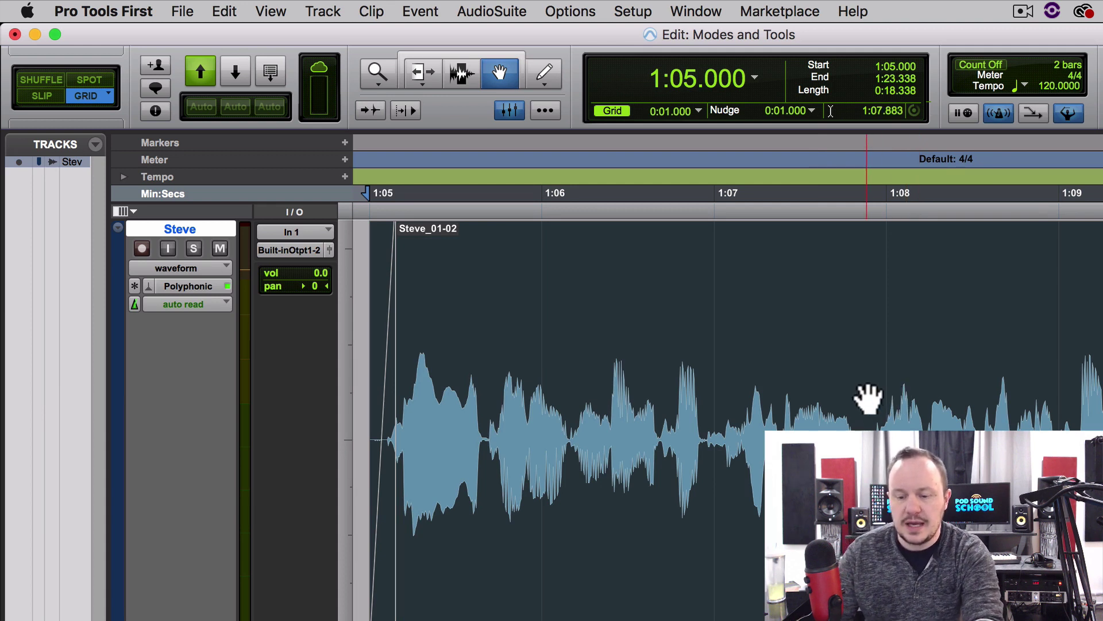
Select the audio from 1:07.000 to 1:09.000 in the first clip with the Selector tool.
key(F6)
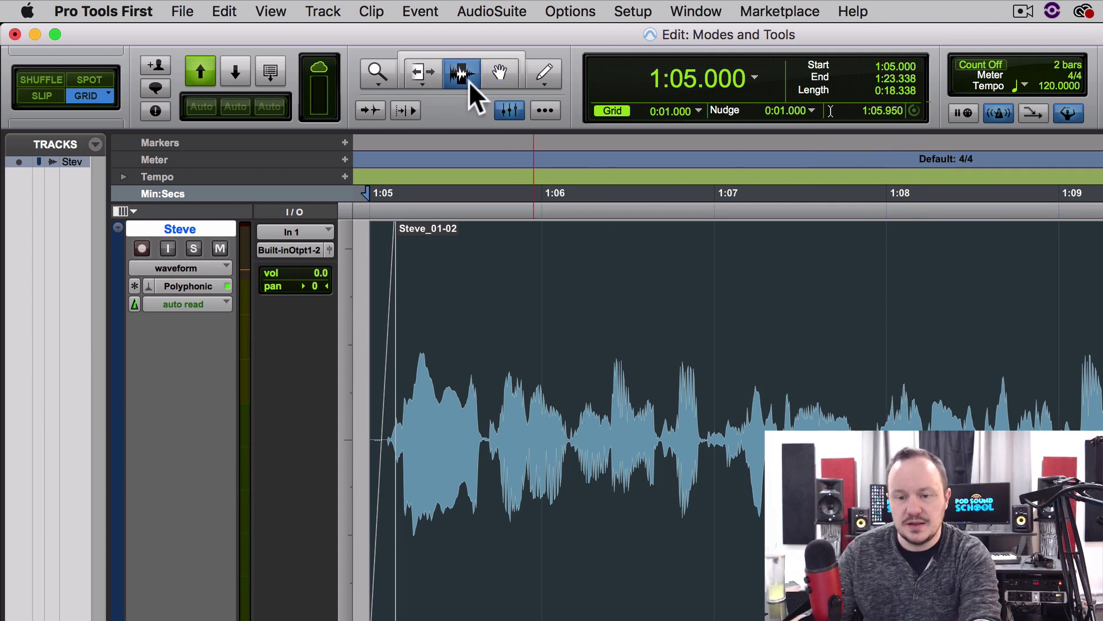
click(714, 308)
drag(719, 310, 1019, 329)
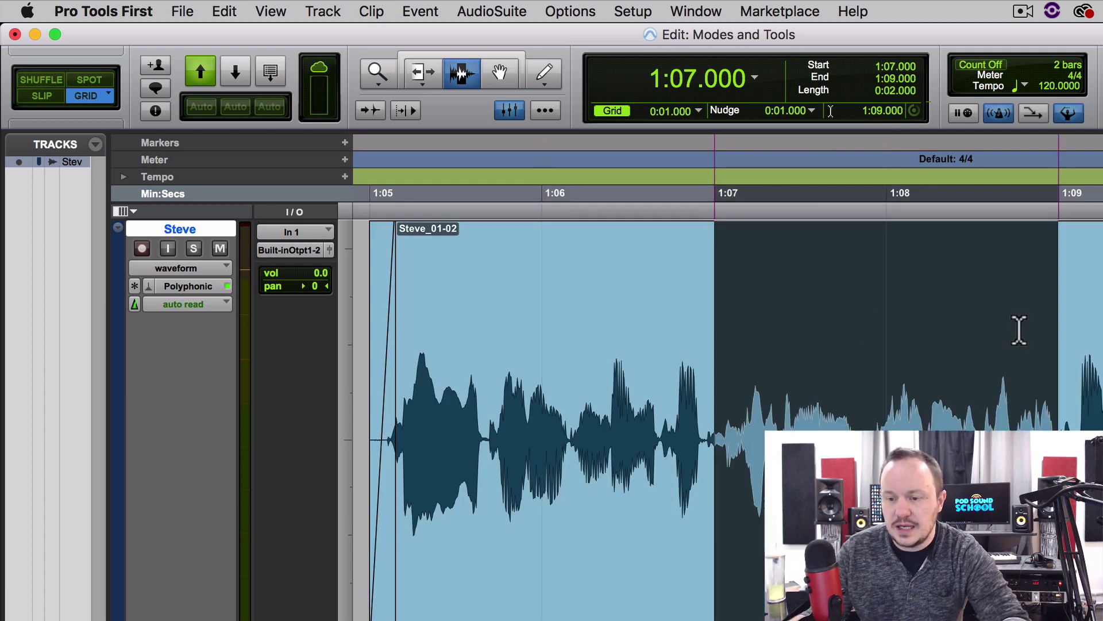
drag(940, 333, 999, 322)
Switch the main counter's time scale to Bars|Beats and set the grid value to 1 bar.
click(755, 73)
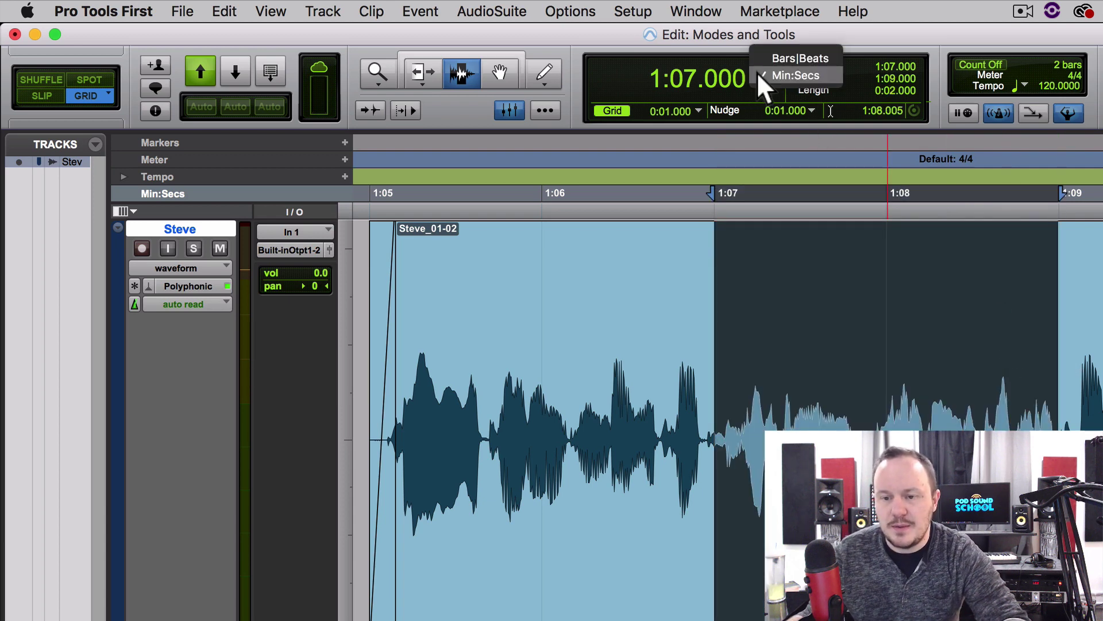
click(791, 55)
click(698, 110)
click(656, 149)
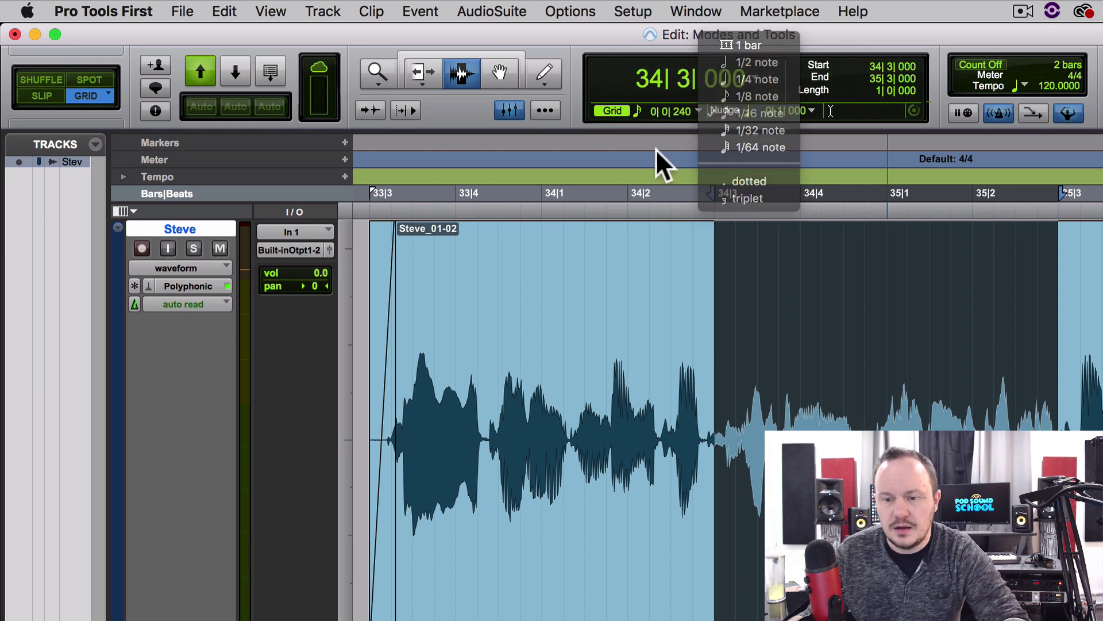
click(698, 111)
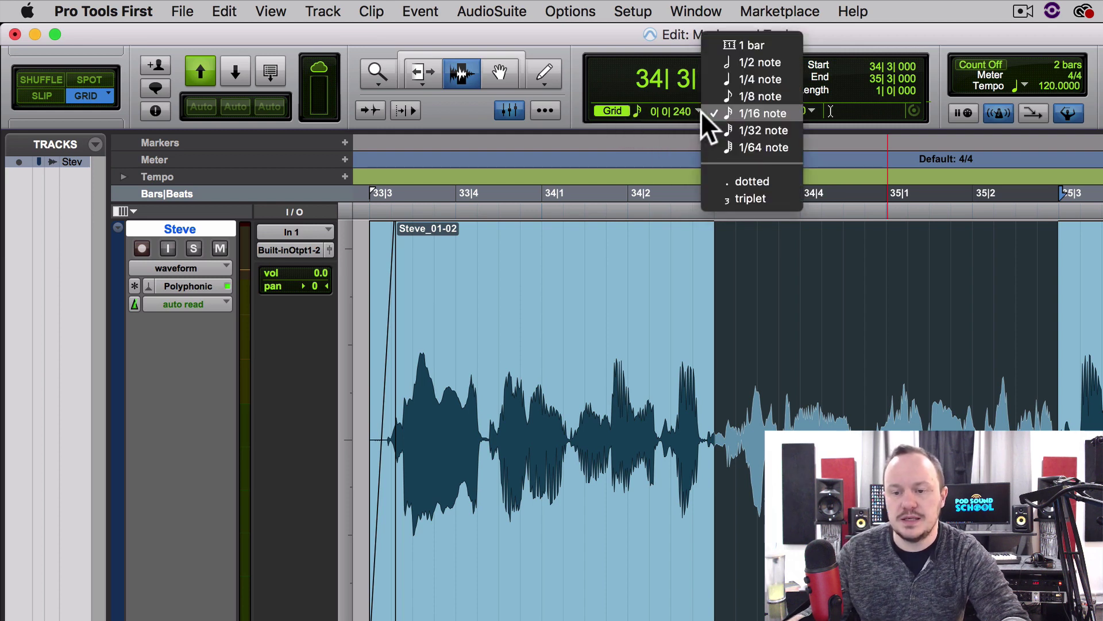
click(766, 45)
Select bar 34 of the first clip, select bar 35 instead, delete that section and undo the deletion.
drag(588, 279, 838, 293)
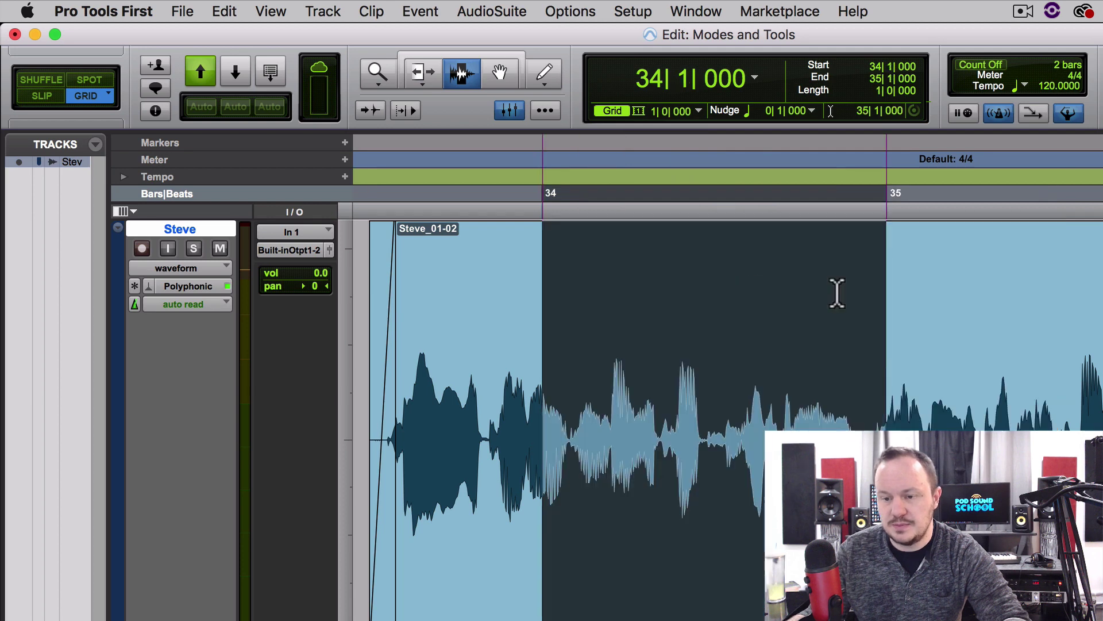
drag(904, 318, 908, 291)
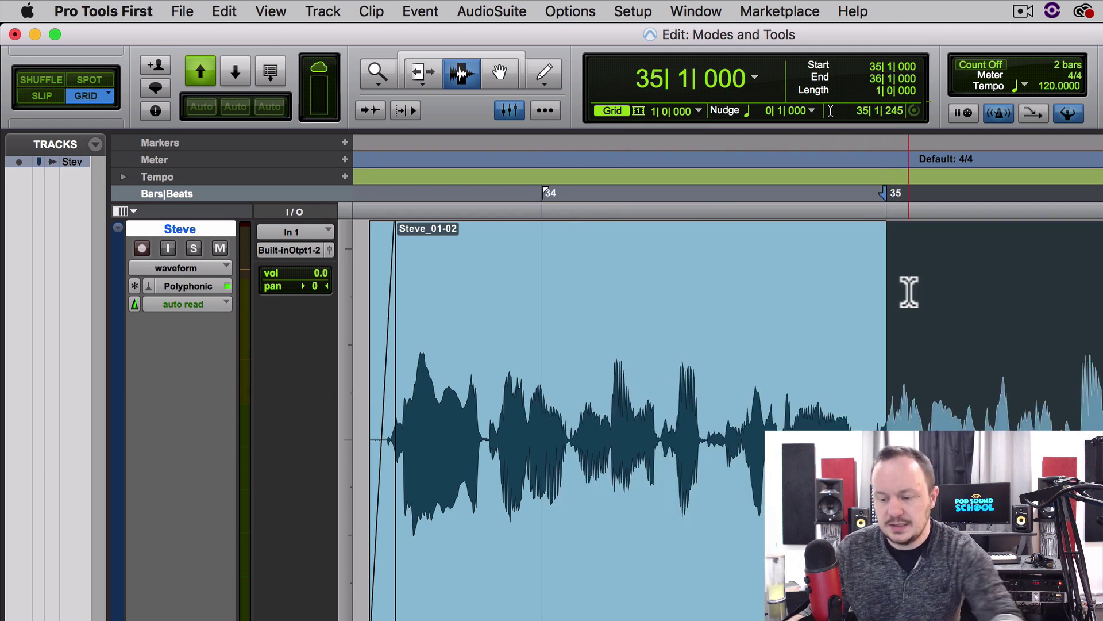
key(Delete)
key(super+z)
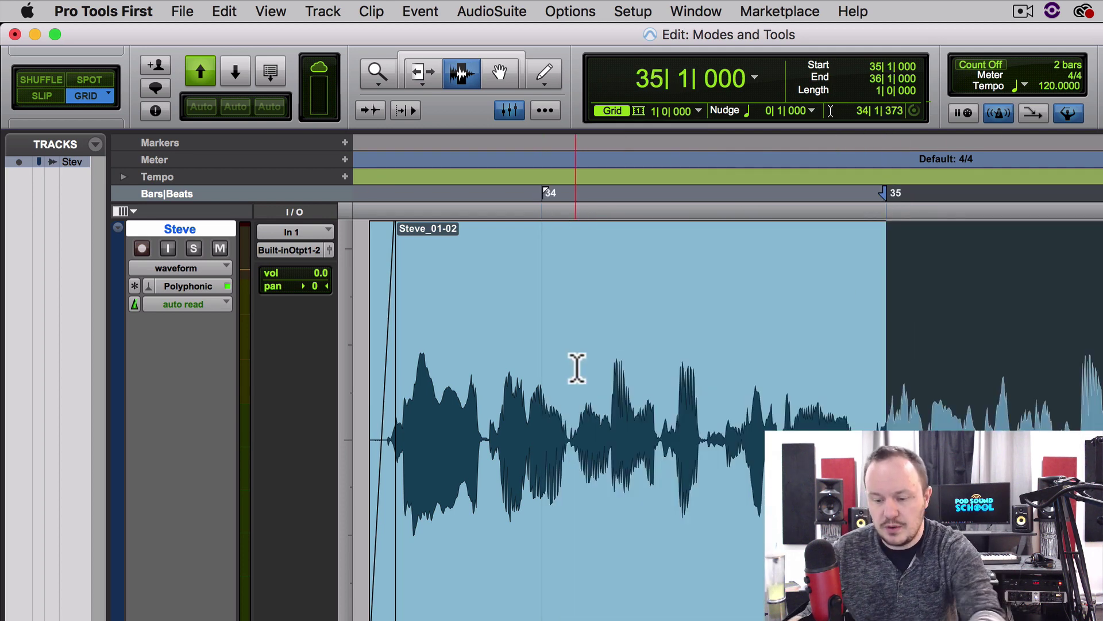
Select the entire first clip with the Grabber tool.
key(F8)
click(552, 371)
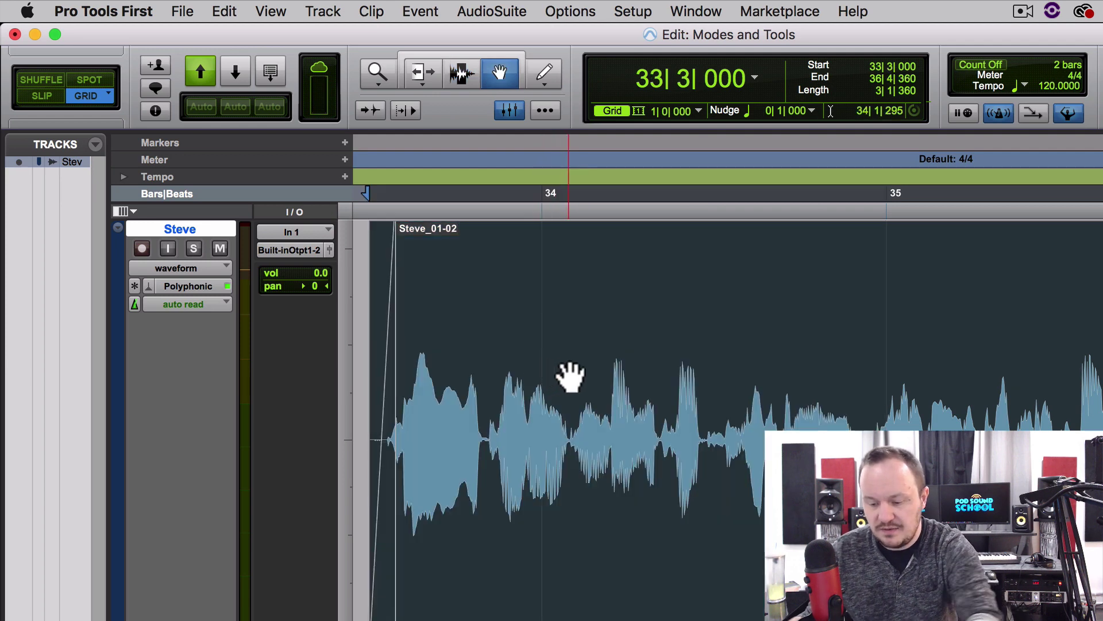
key(super+bracketleft)
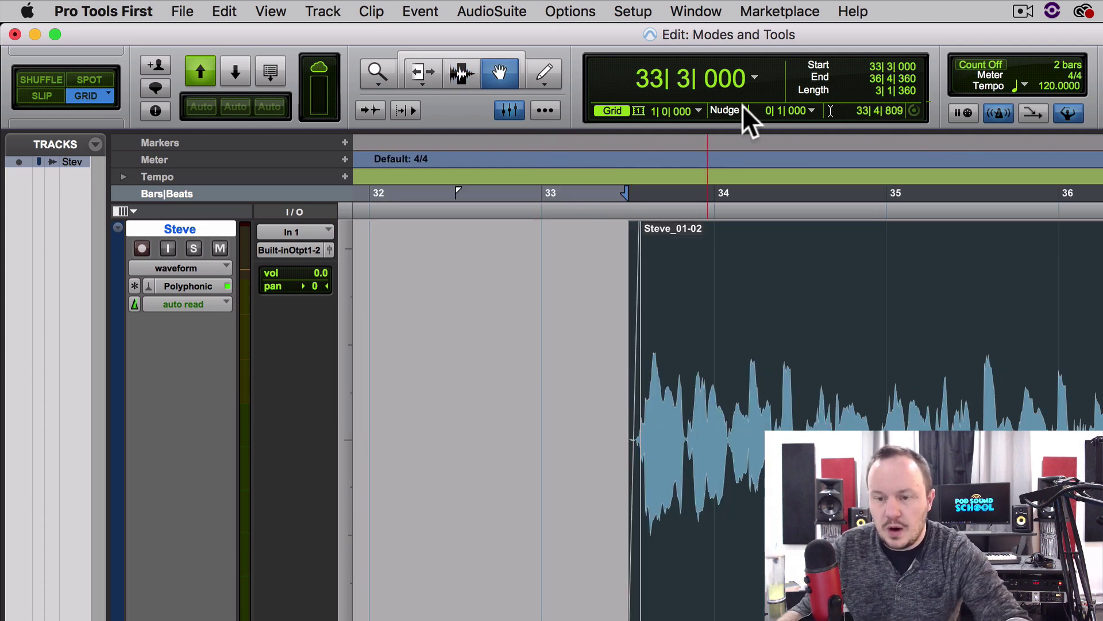
Set the grid value to 1/16 note and place the Selector cursor in the first clip at 33|4|720.
click(697, 110)
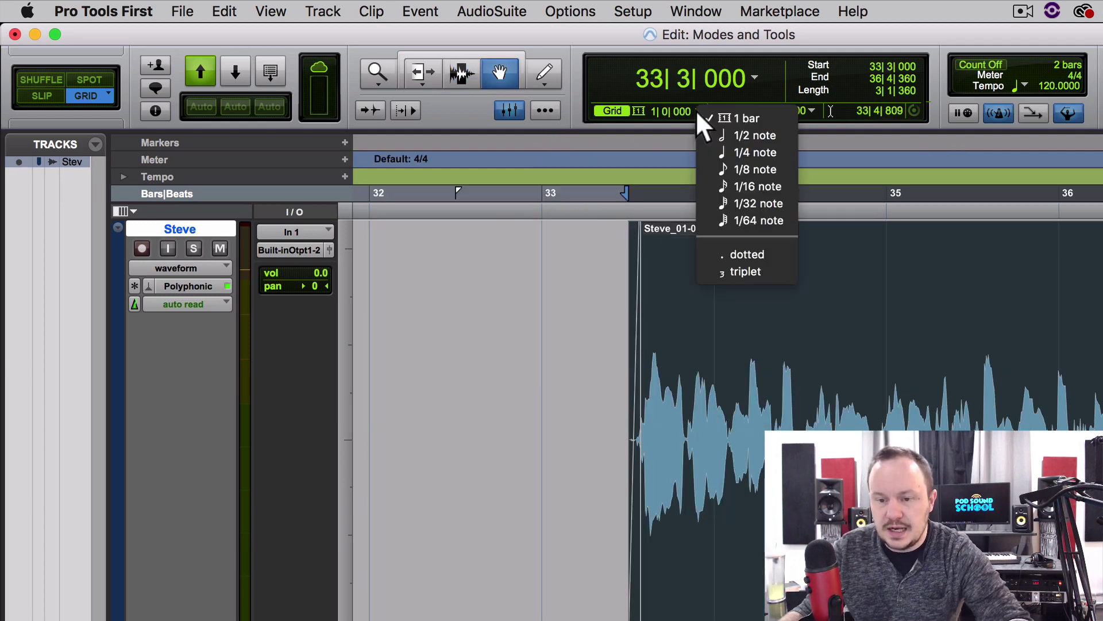
click(756, 186)
scroll(769, 300, left, 2)
key(F7)
click(768, 297)
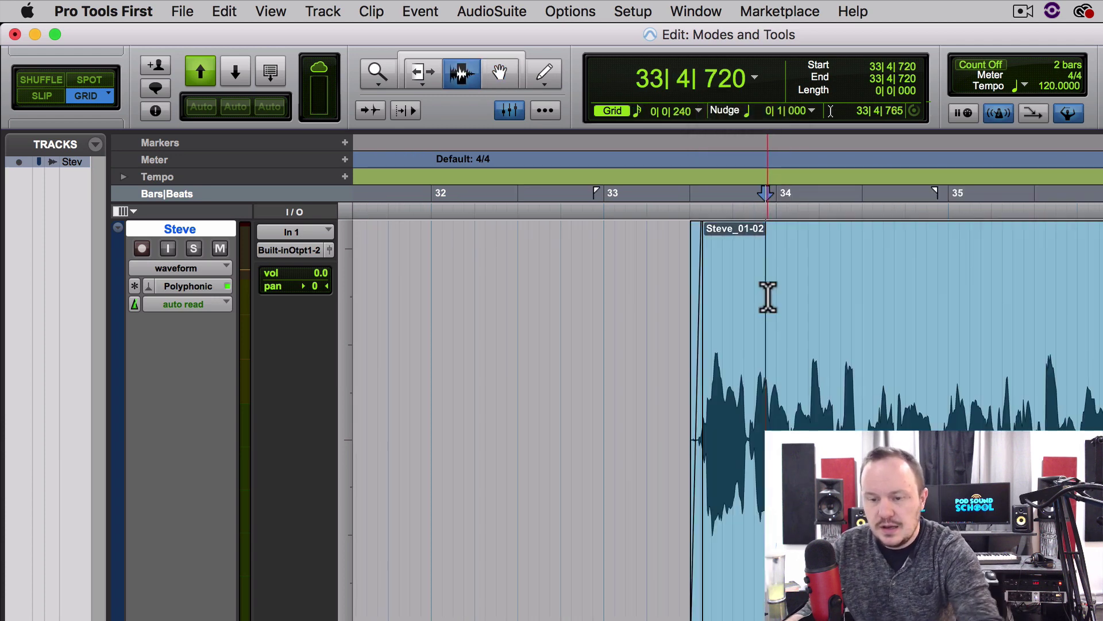
Select the section of the first clip from the cursor at 1:05.875 to 1:06.500.
drag(769, 297, 820, 299)
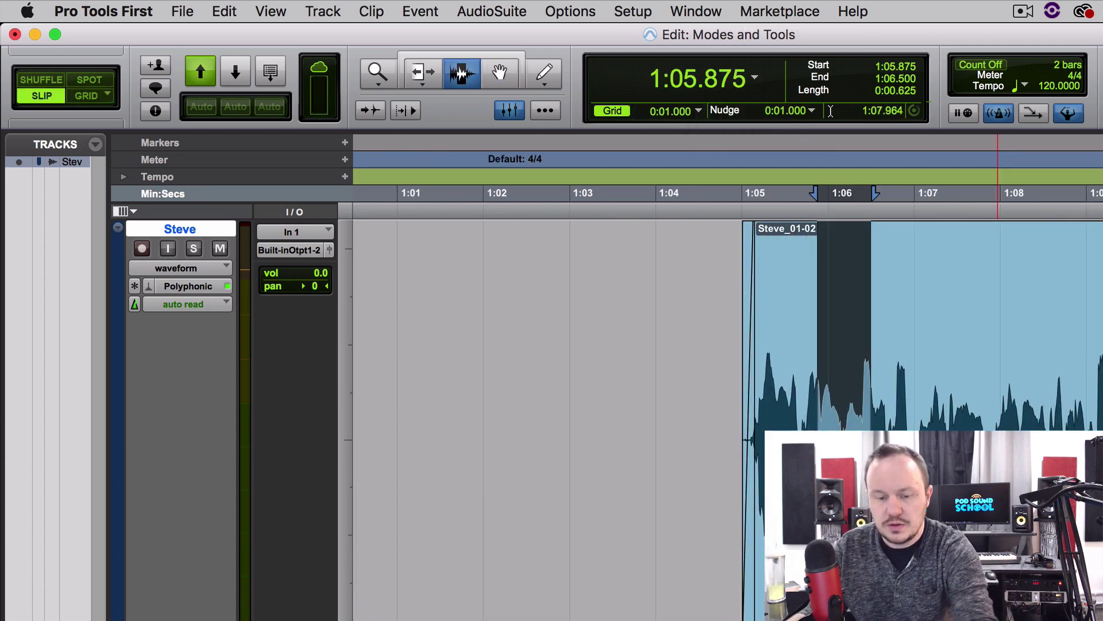
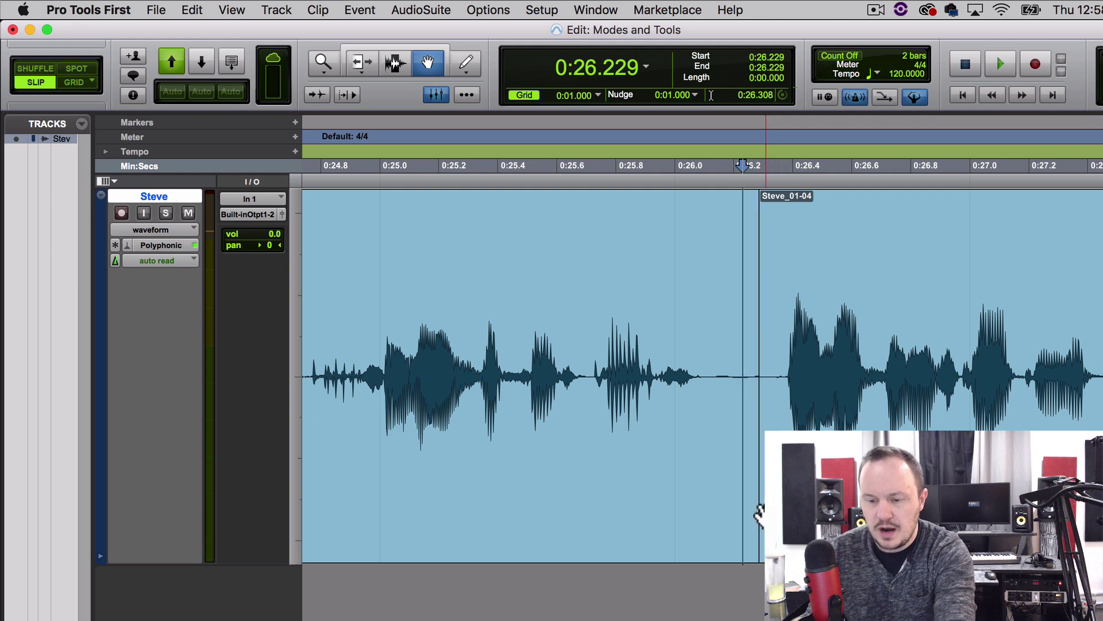
Select clip Steve_01-05 and examine its join with the preceding clip at different zoom levels.
key(super+bracketleft)
key(super+bracketleft)
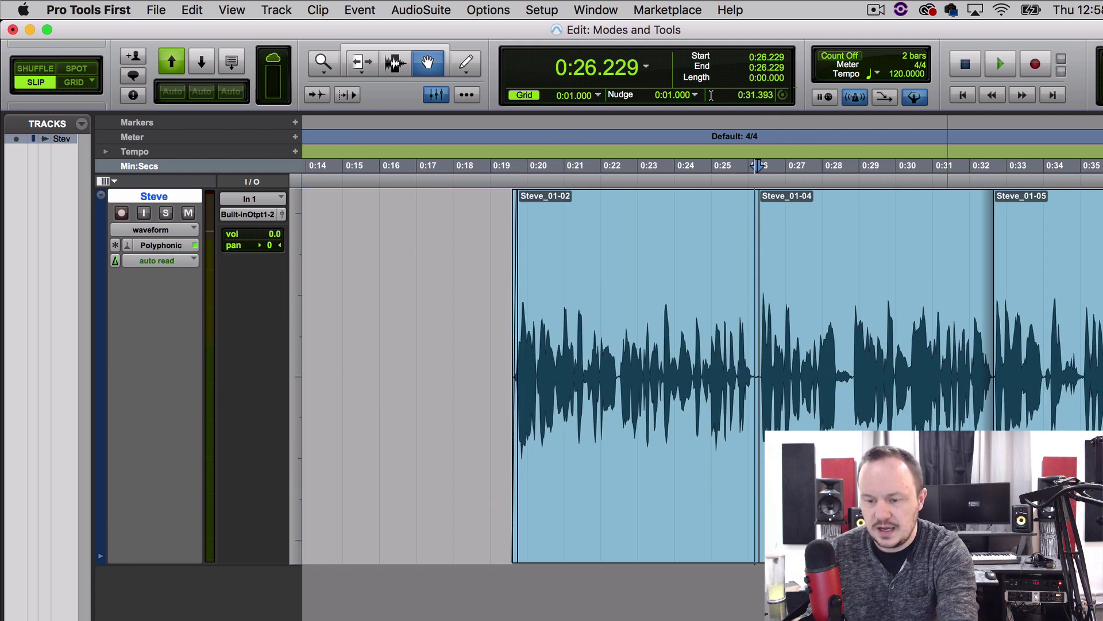
key(ctrl+Tab)
key(super+bracketright)
key(super+bracketright)
key(super+bracketright)
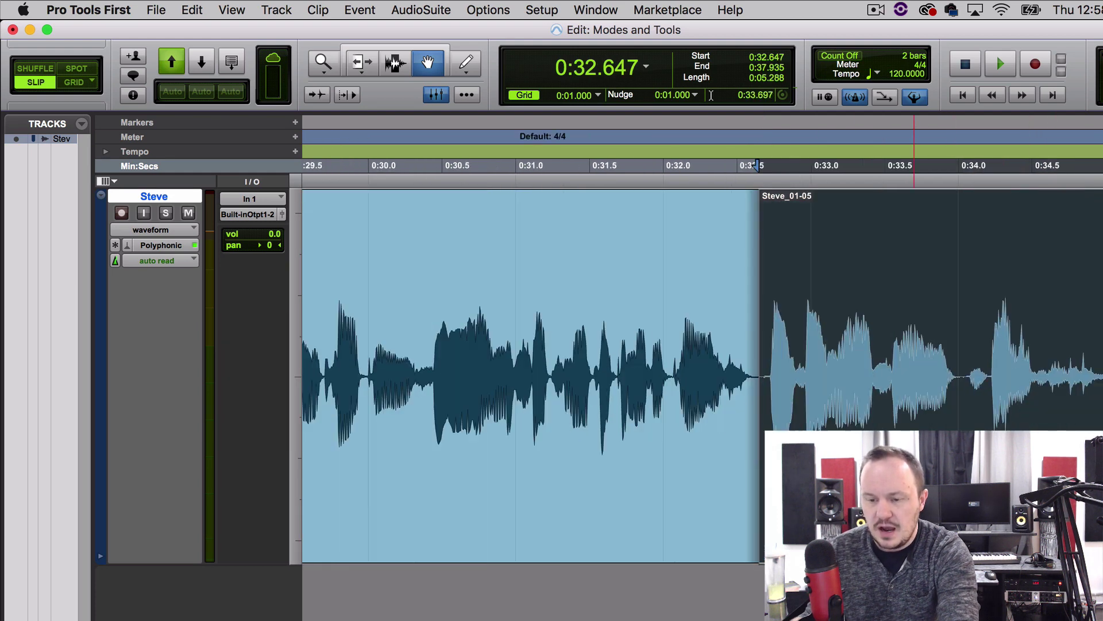
key(super+bracketleft)
key(super+bracketleft)
key(super+bracketleft)
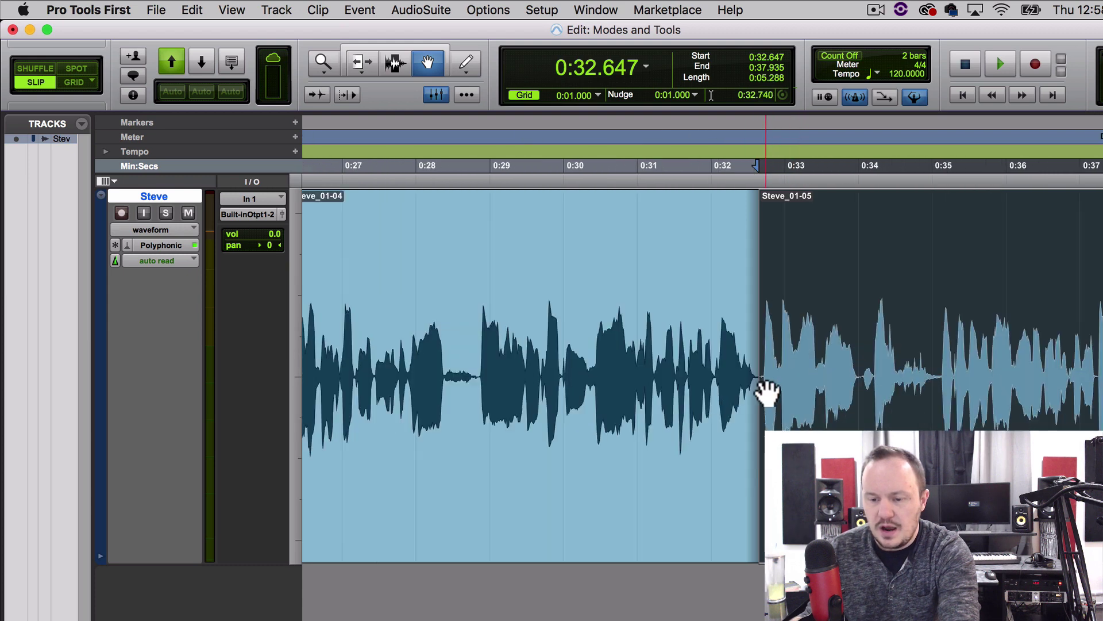
key(super+bracketleft)
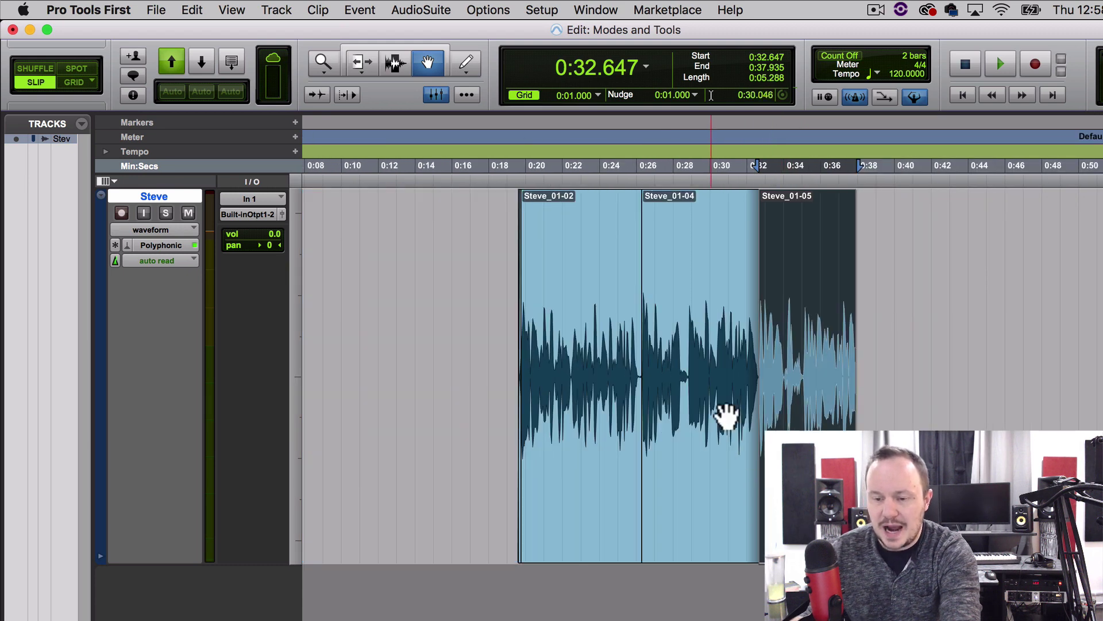
Spread the three clips apart in Slip mode, starting the last at about 0:41.8, the middle at about 0:32 and the first at about 0:21.
drag(816, 460, 985, 459)
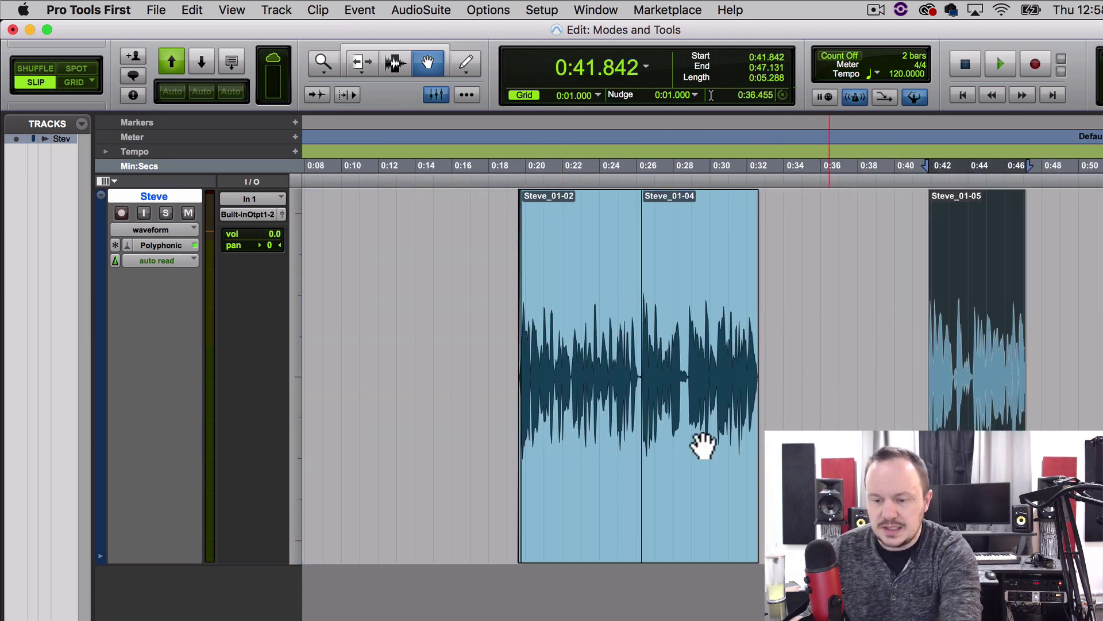
drag(702, 443, 809, 443)
mouse_move(581, 422)
mouse_down()
mouse_move(607, 424)
mouse_move(599, 417)
mouse_up()
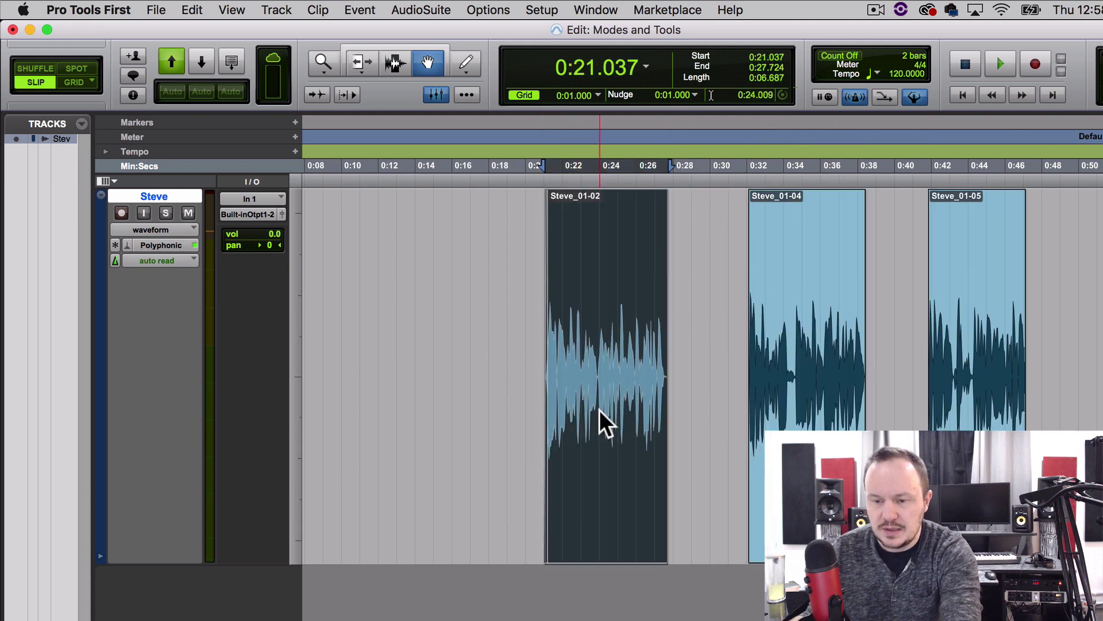
key(super+bracketleft)
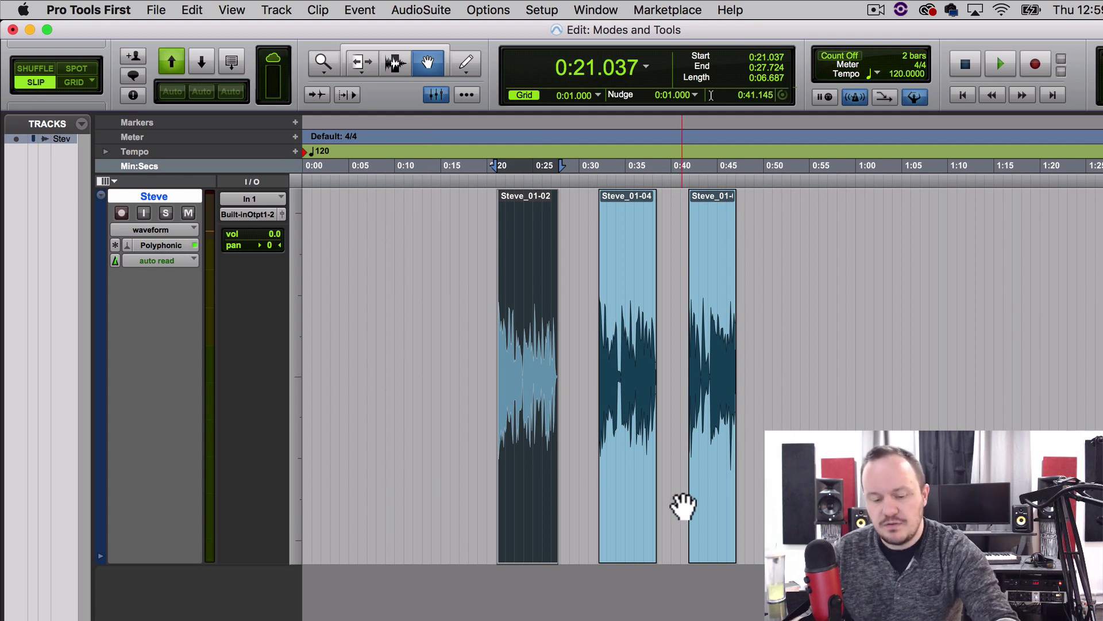
Switch to Shuffle mode, move the last clip against the end of the middle clip and inspect the join.
key(F1)
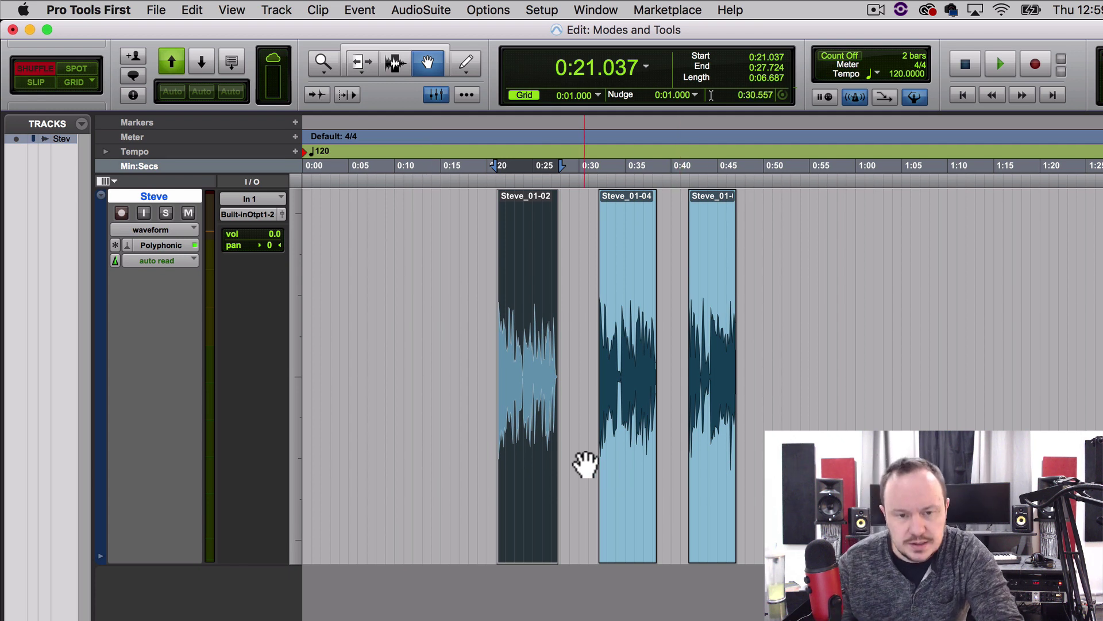
click(844, 408)
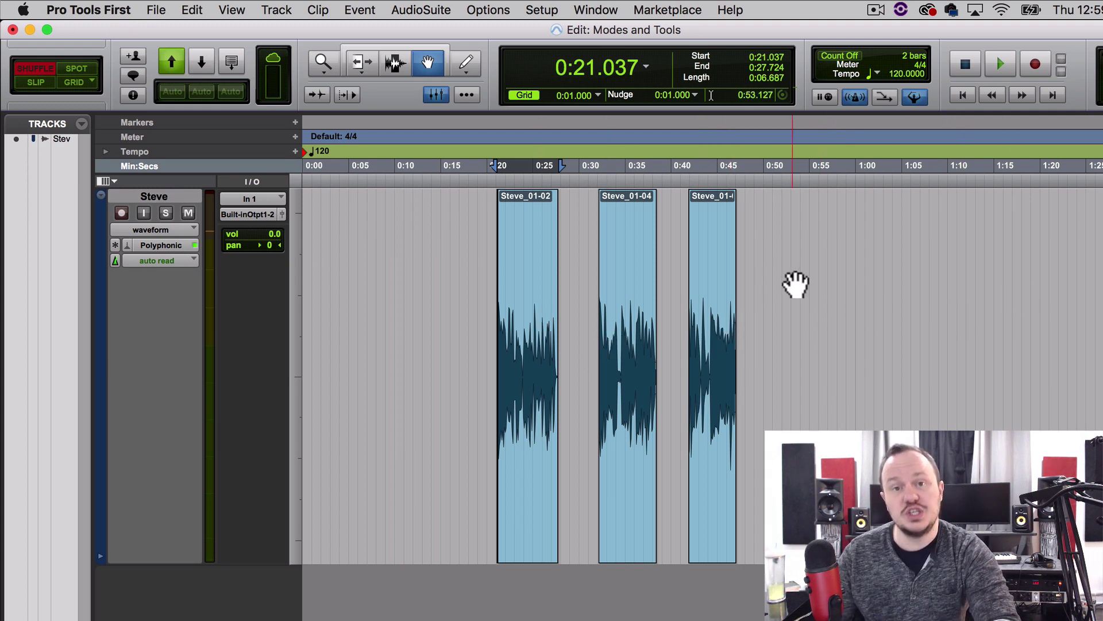
click(718, 470)
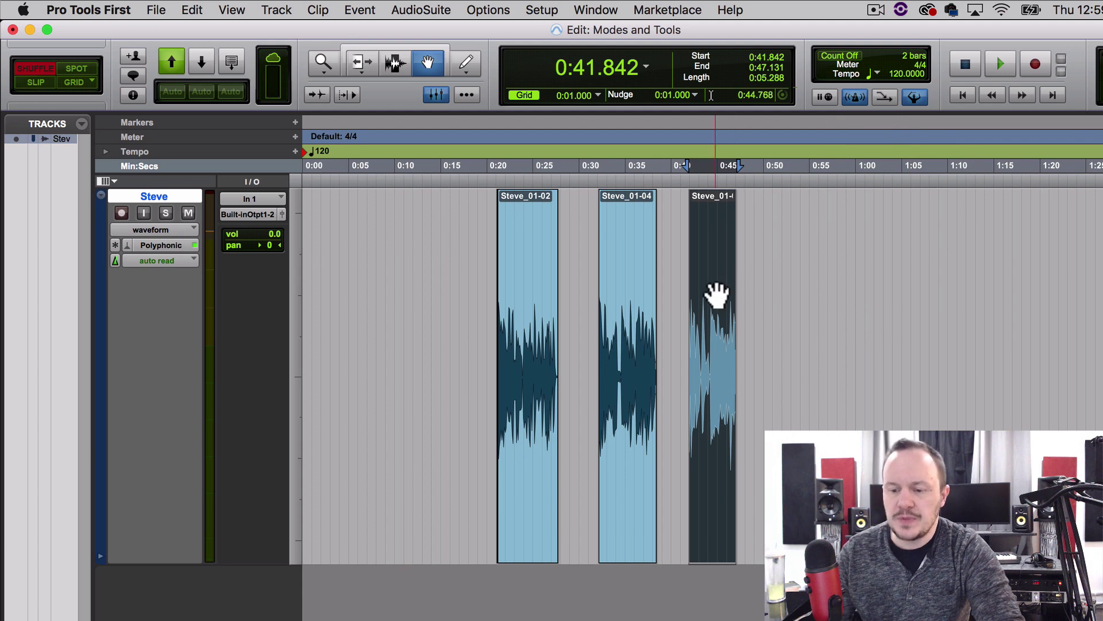
drag(718, 254, 667, 246)
key(super+bracketright)
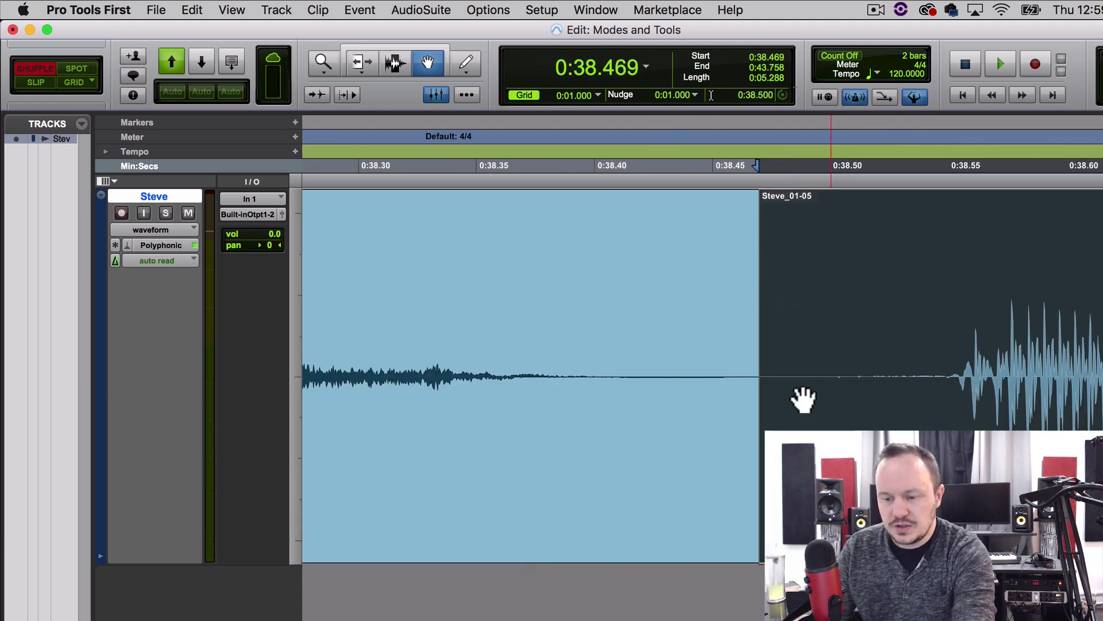
key(super+bracketleft)
key(super+bracketleft)
key(super+bracketleft)
key(super+bracketleft)
key(super+bracketleft)
key(super+bracketleft)
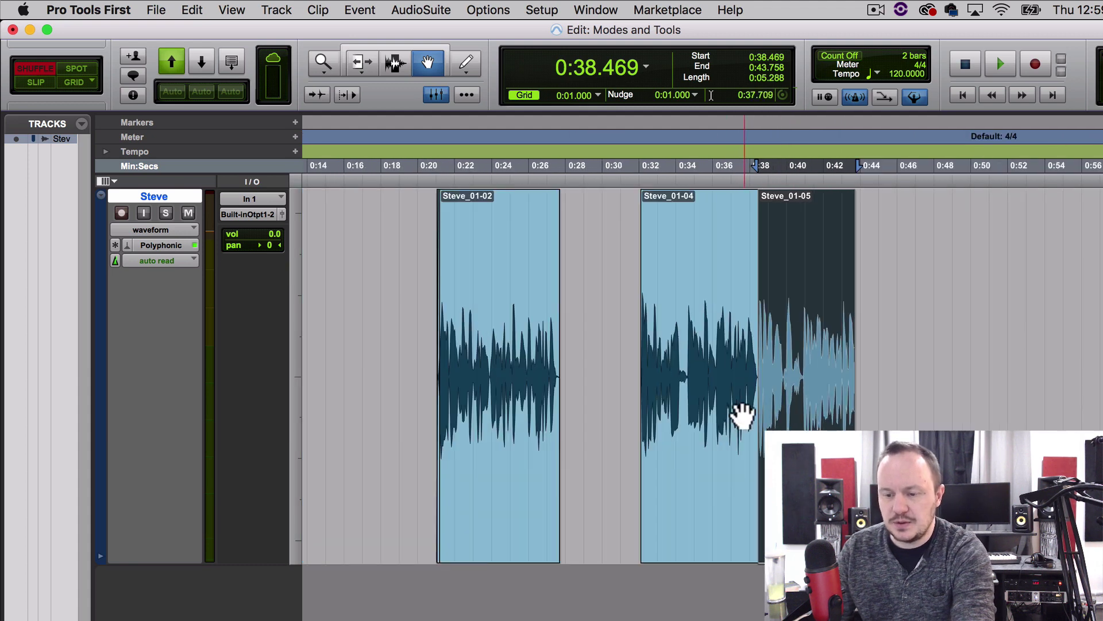
Add the middle clip to the selection and shuffle both selected clips against the end of the first clip.
shift+click(689, 428)
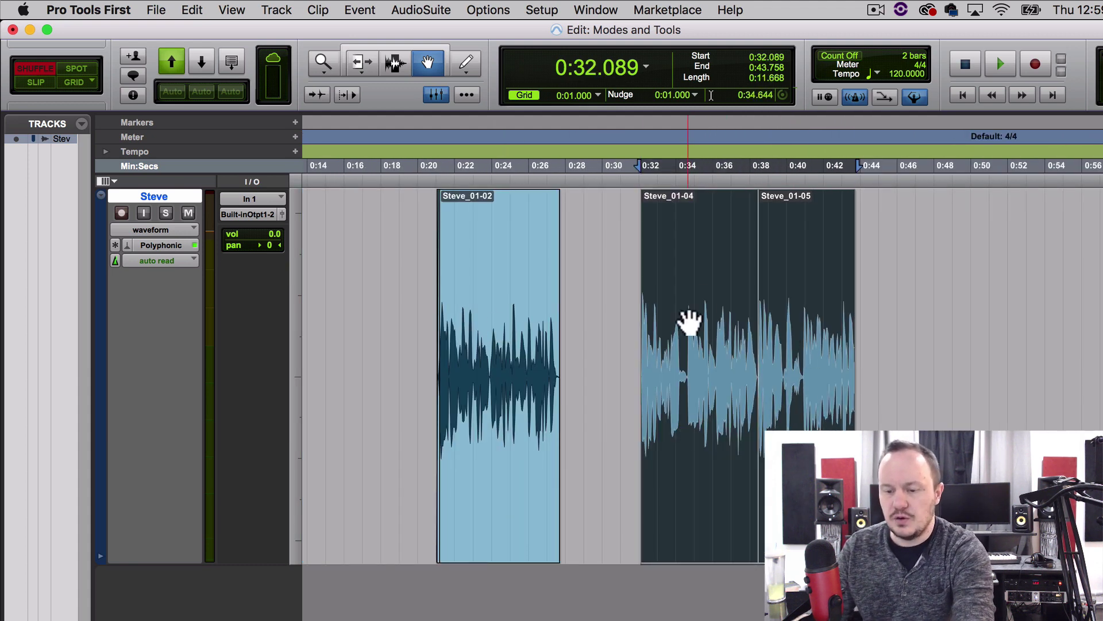
drag(690, 320, 617, 321)
key(super+bracketleft)
key(super+bracketleft)
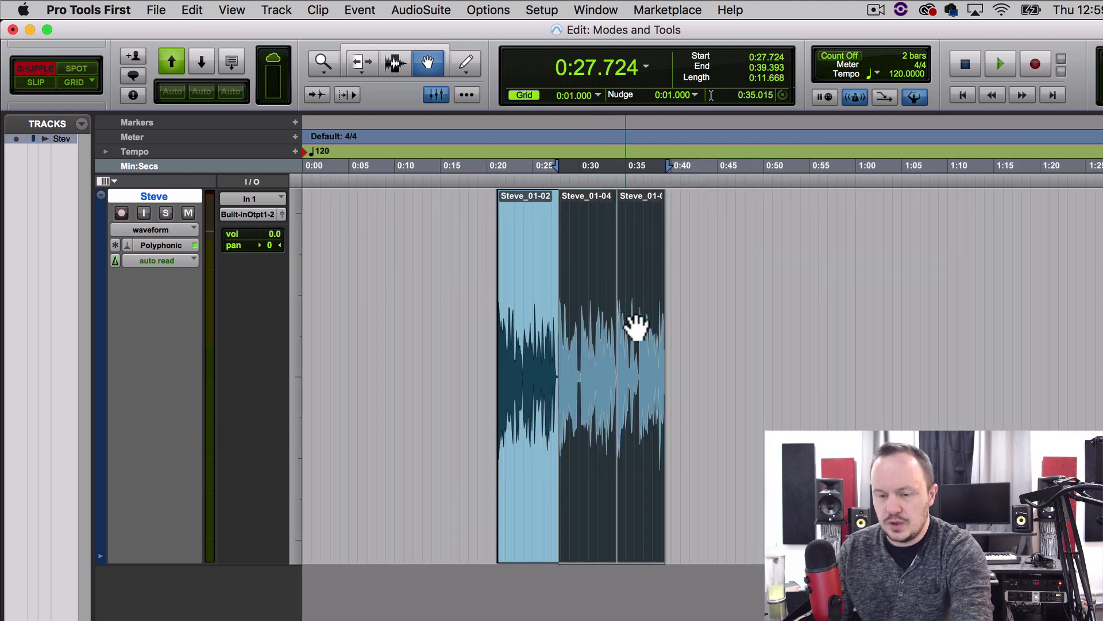
key(super+bracketright)
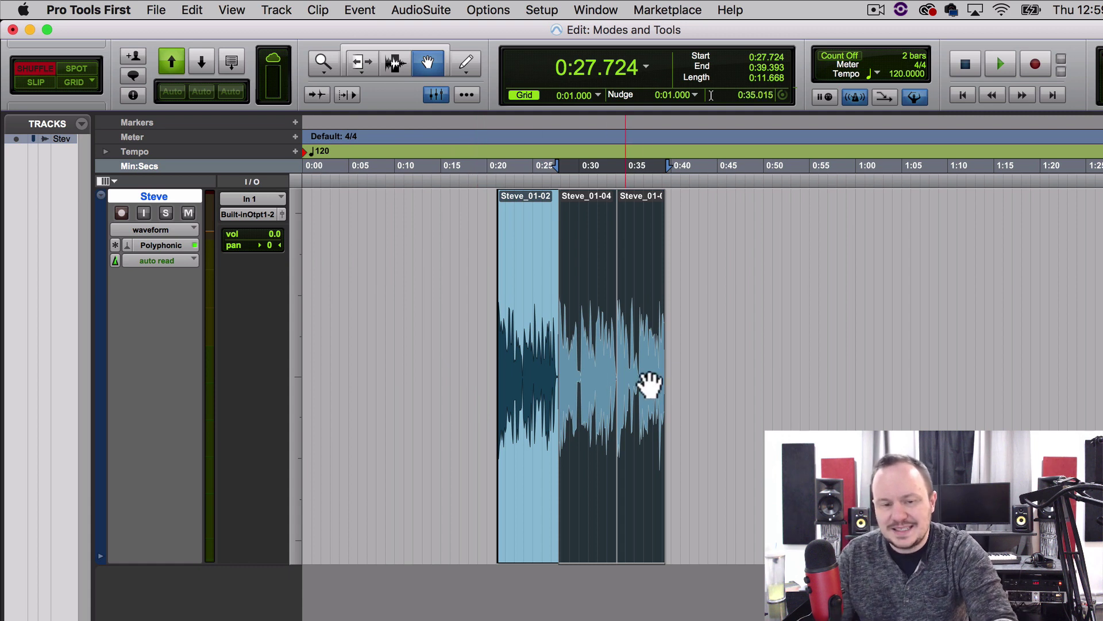
Delete the last two clips in Slip mode and extend the remaining clip with the Trim tool to run from about 0:20.6 to 0:43.3.
key(F2)
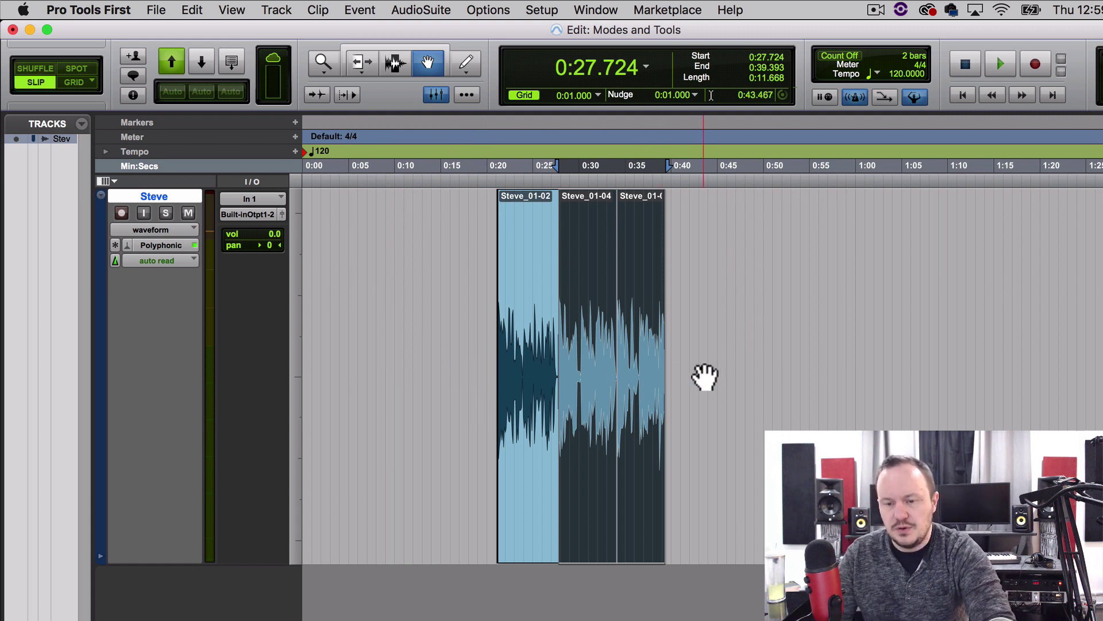
key(Delete)
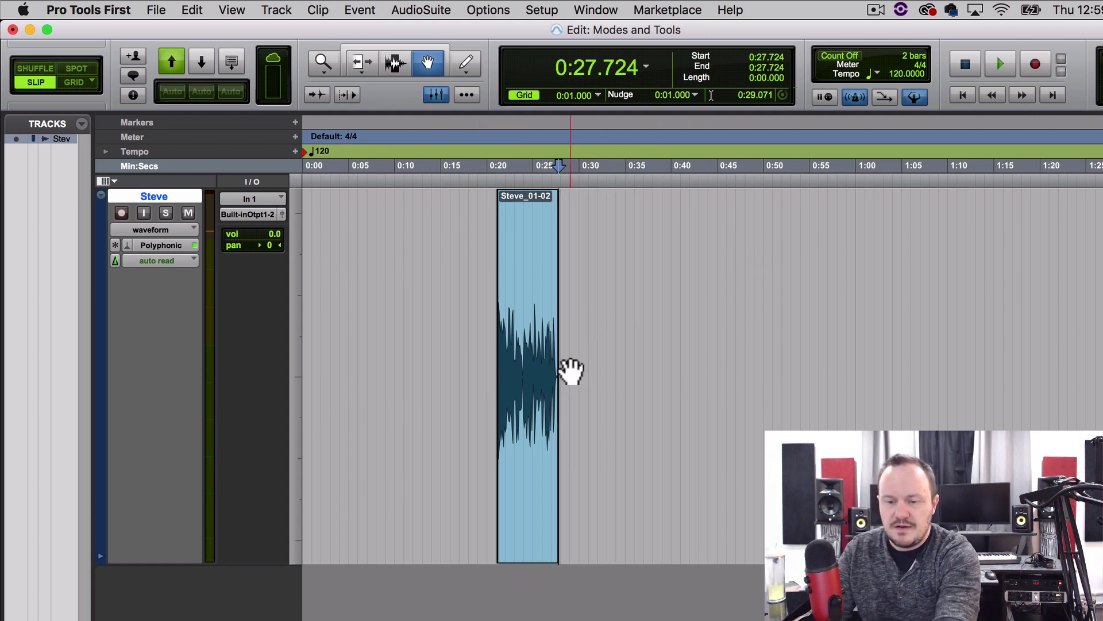
key(F6)
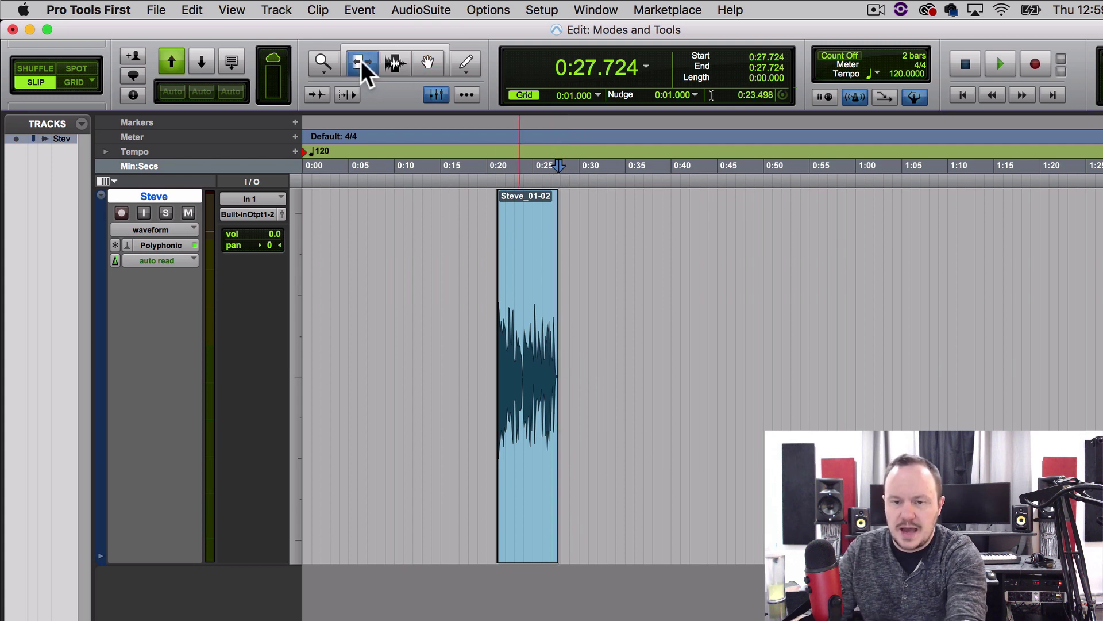
drag(554, 264, 946, 343)
drag(534, 285, 385, 276)
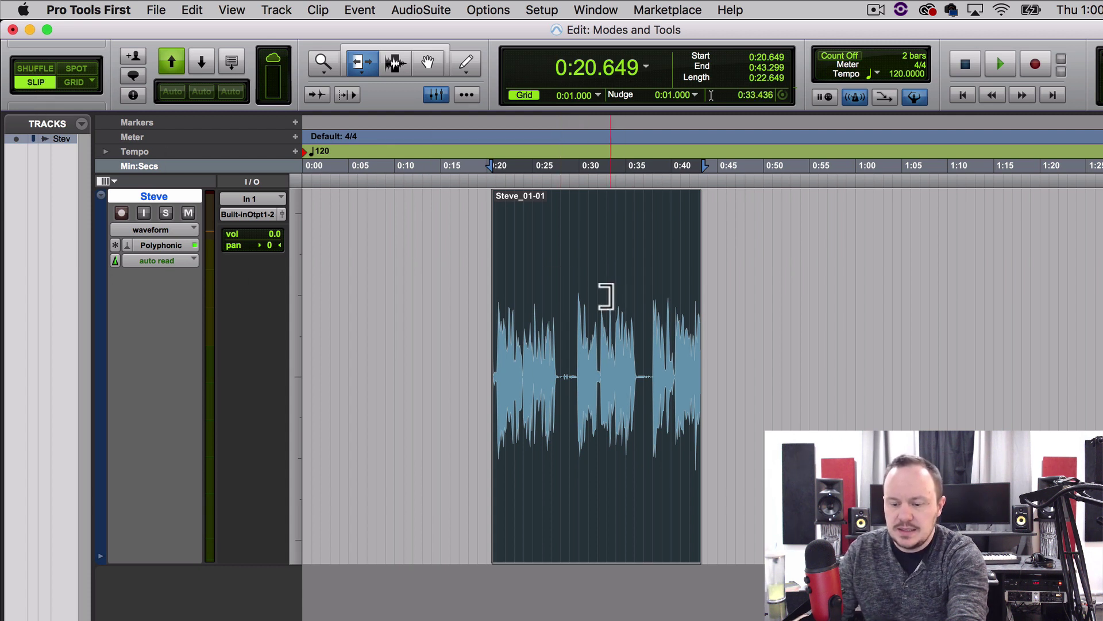
Select and delete the two quiet passages of the clip, starting at about 0:28 and 0:36.5, with the Selector tool.
key(F7)
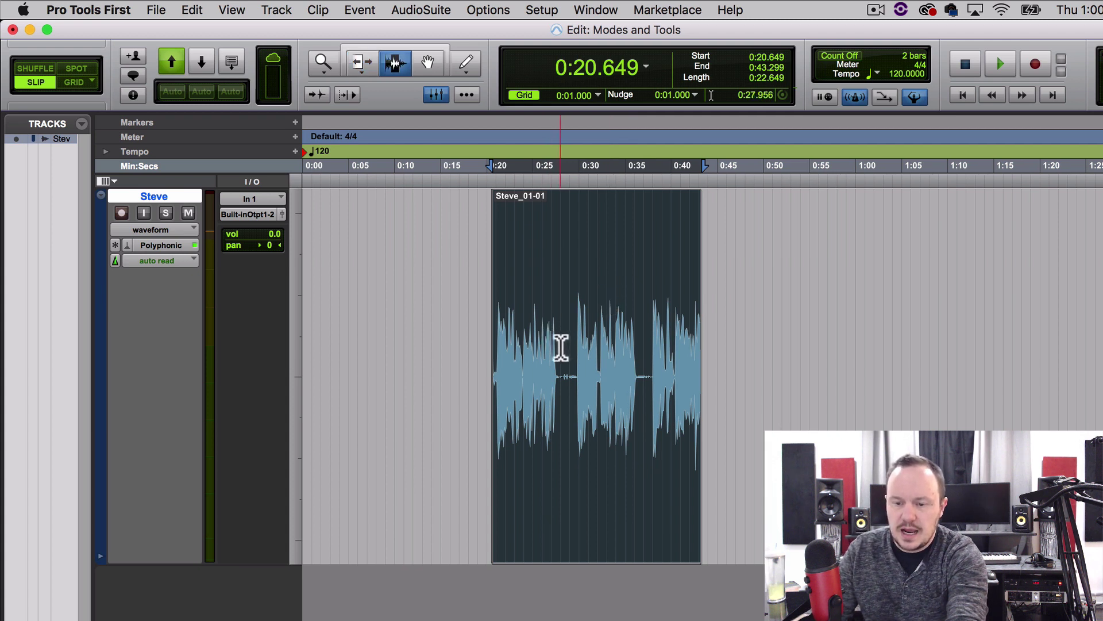
drag(561, 347, 575, 351)
key(Delete)
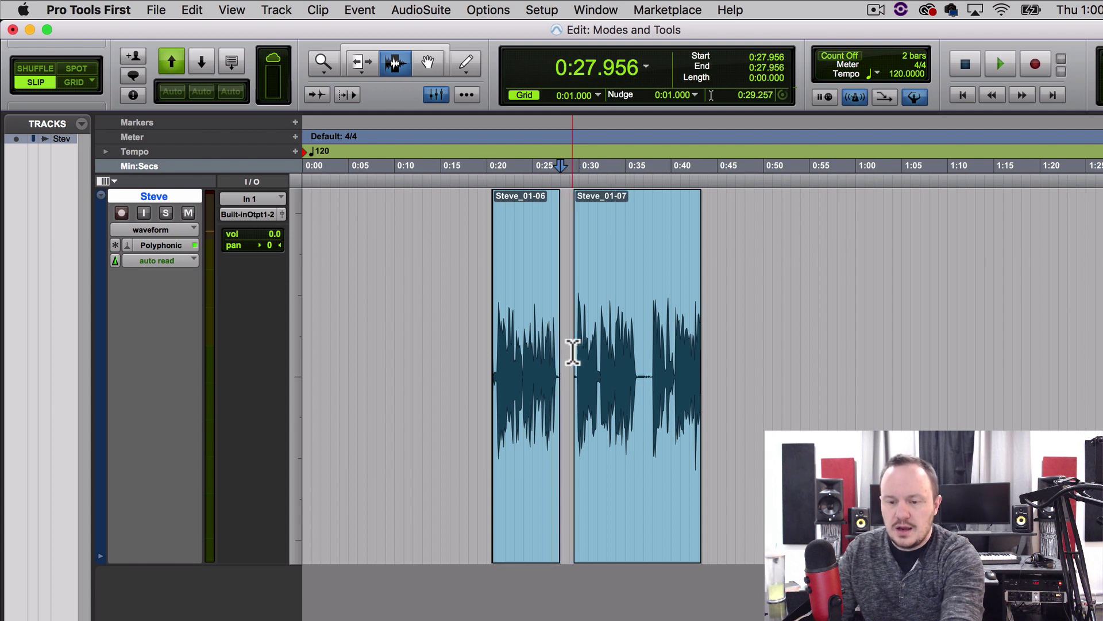
click(641, 363)
drag(641, 363, 647, 364)
key(Delete)
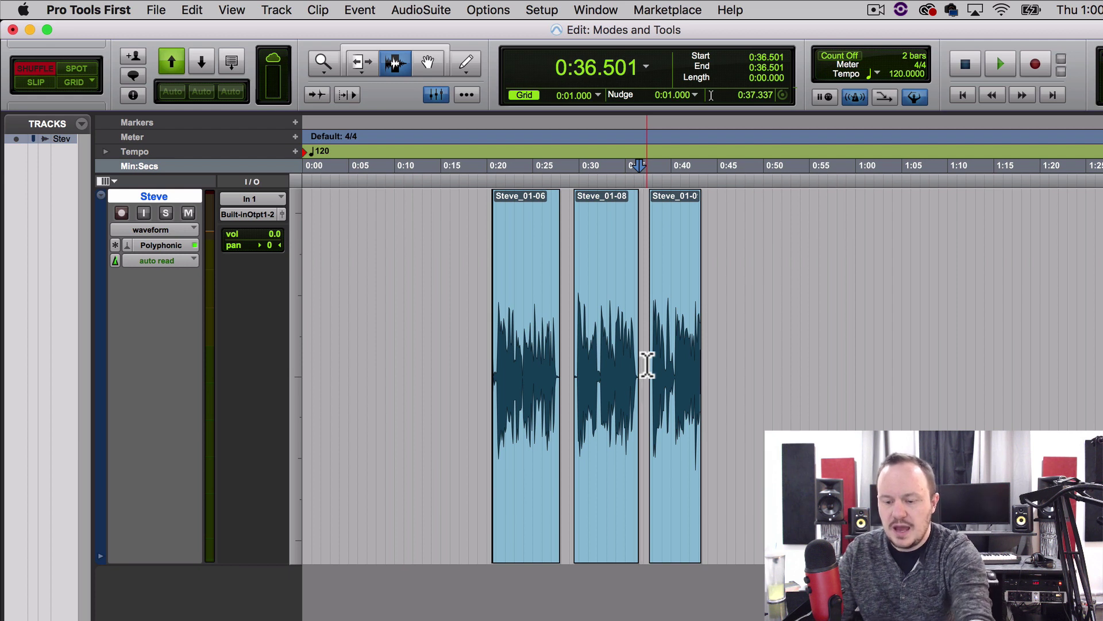
Close both gaps in Shuffle mode by moving the second and third clips earlier with the Grabber tool.
key(F8)
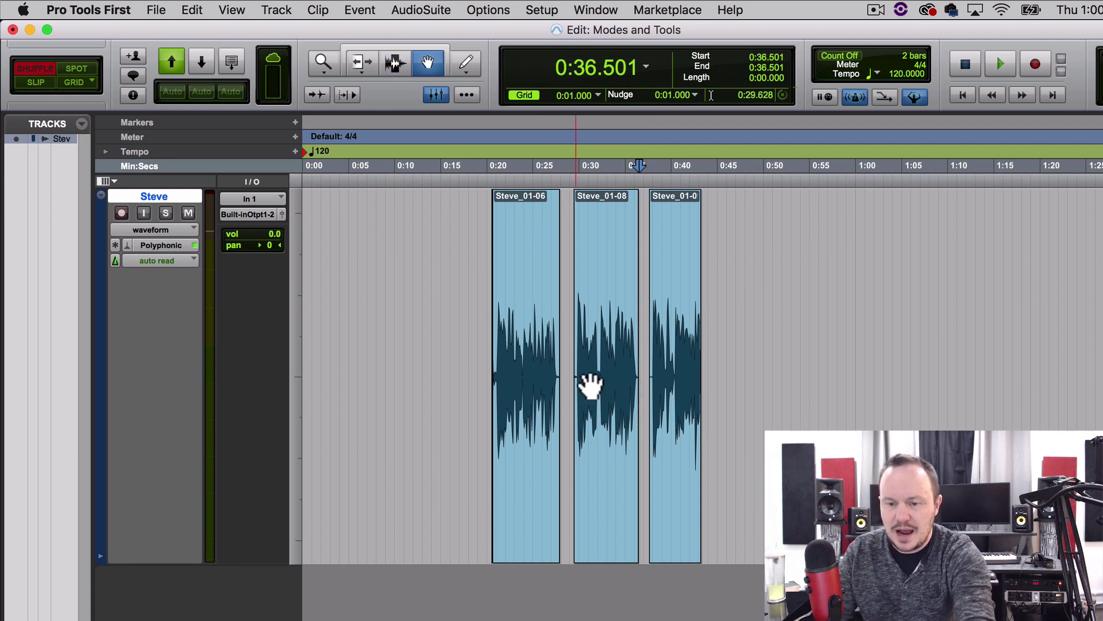
click(600, 476)
drag(570, 483, 566, 483)
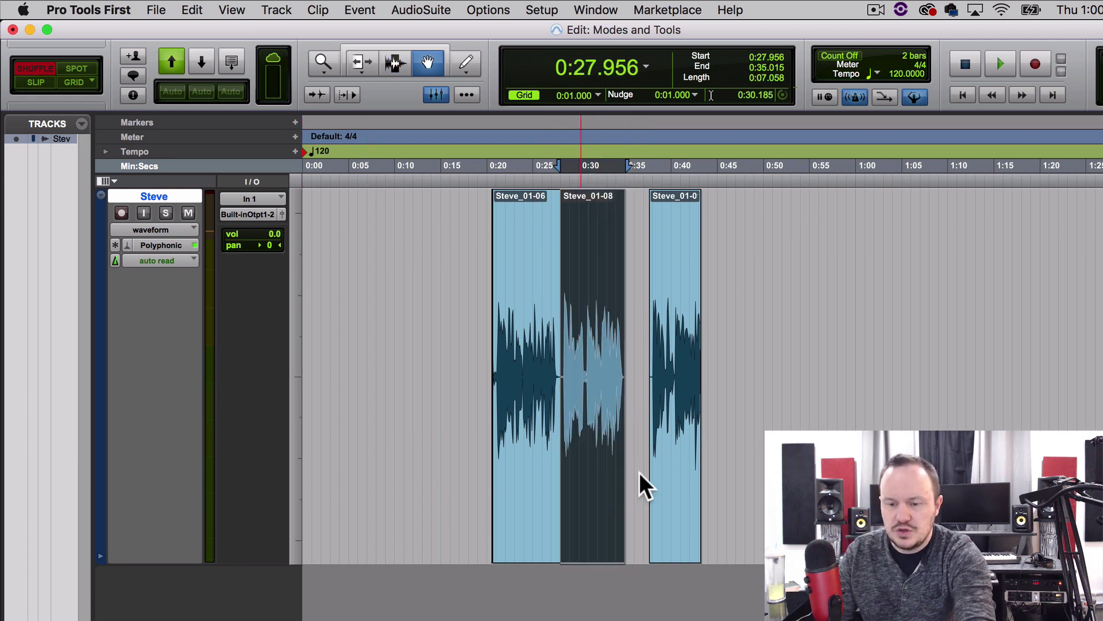
drag(649, 485, 642, 485)
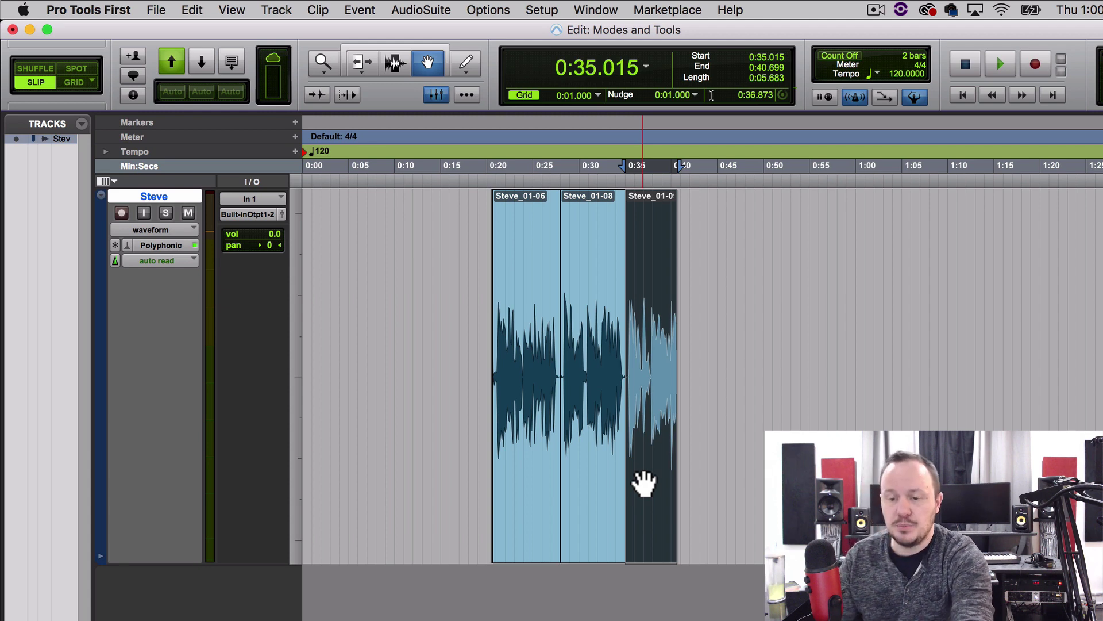
Activate the Smart Tool in Slip mode and add crossfades at the clip joins, about 0.23 seconds long at the second join.
key(super+bracketright)
key(super+bracketright)
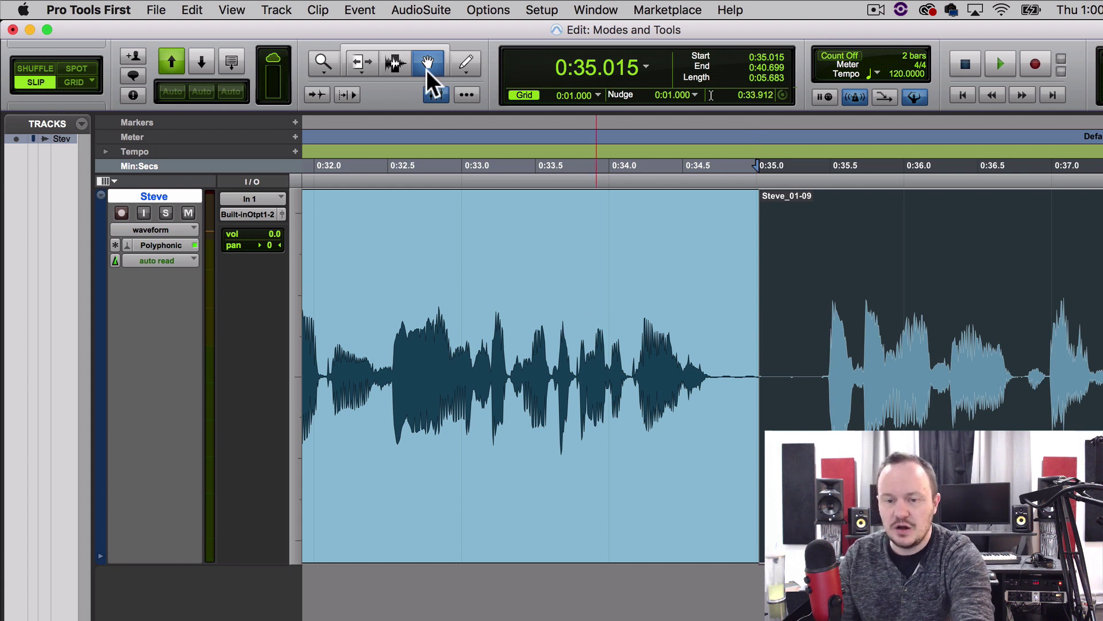
click(394, 47)
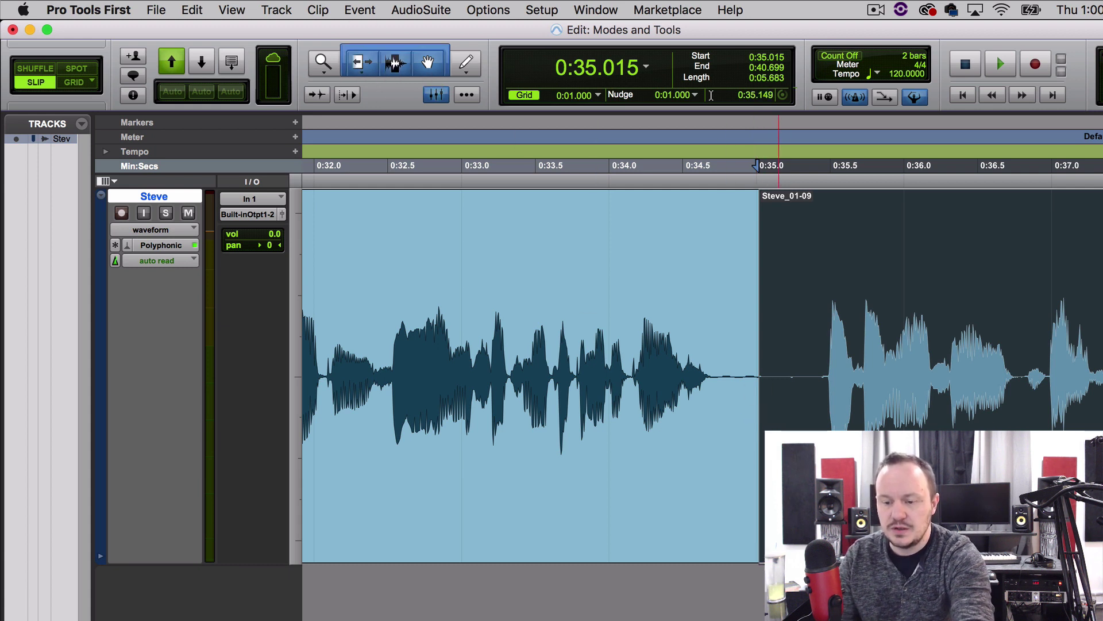
drag(756, 554, 744, 553)
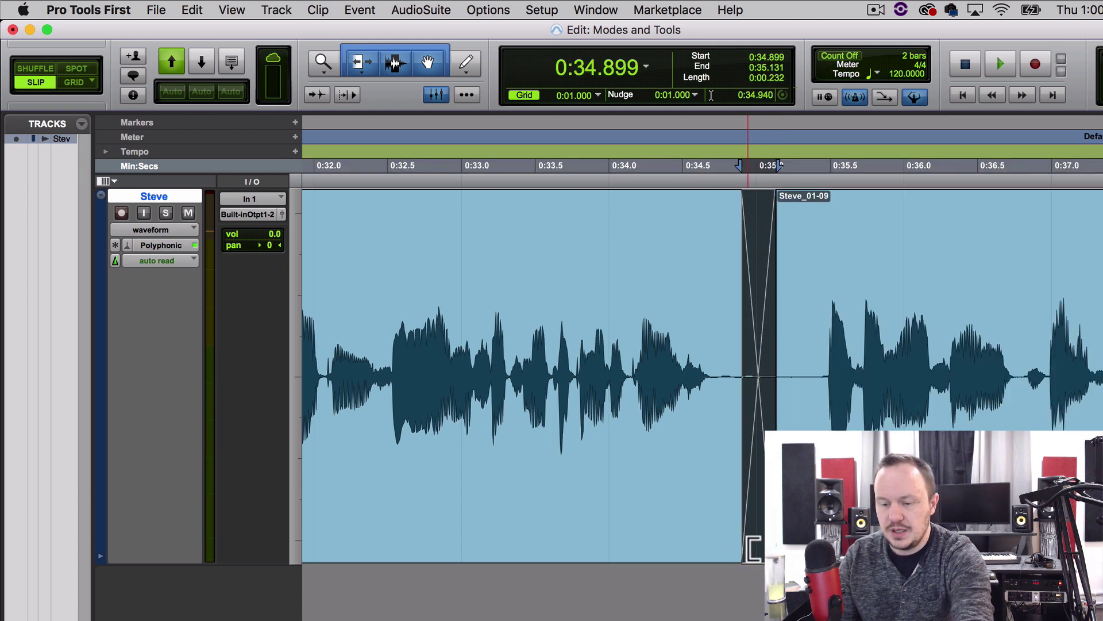
key(super+bracketleft)
key(super+bracketleft)
click(668, 554)
scroll(667, 554, right, 2)
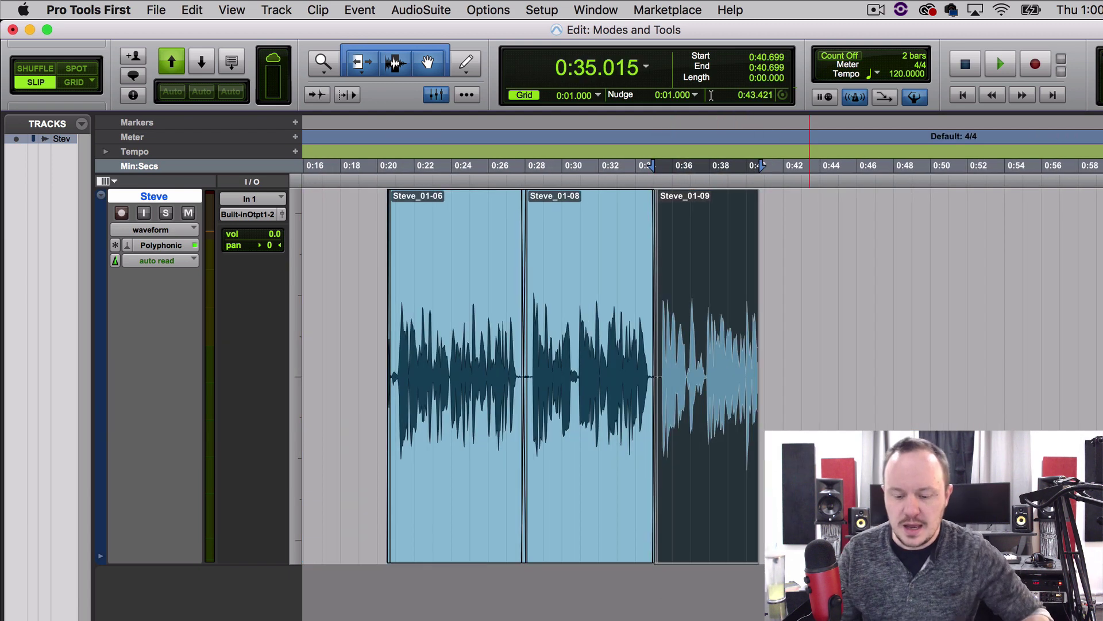
Undo the crossfades, the shuffled clip moves, the two deletions and the extension of the clip's start.
key(super+z)
key(super+z)
key(super+z)
key(super+z)
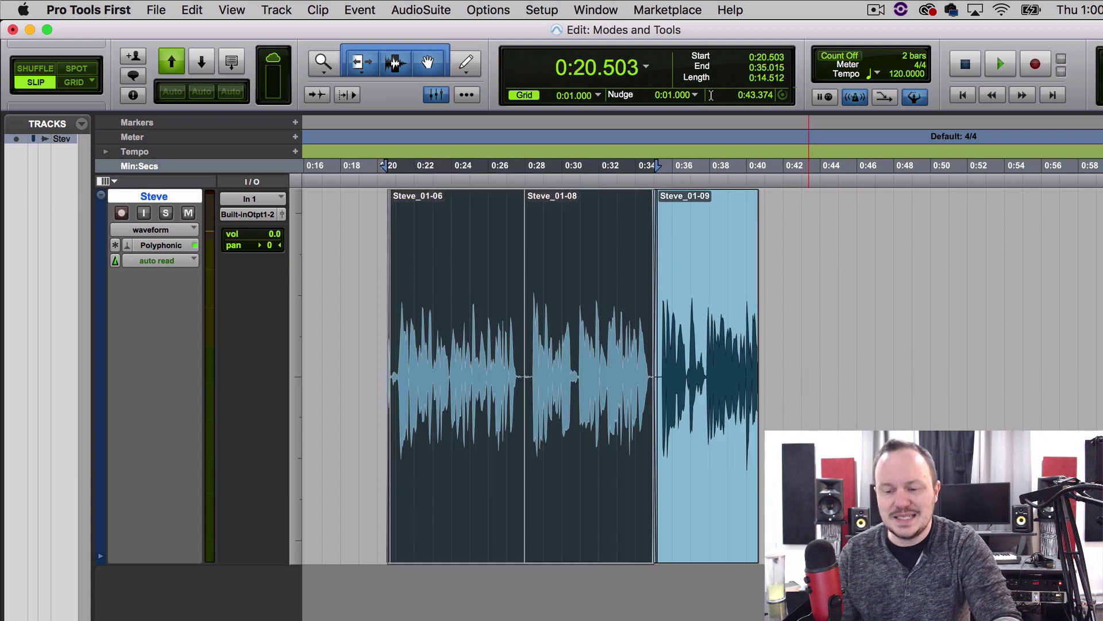
key(super+z)
key(super+z)
key(super+z)
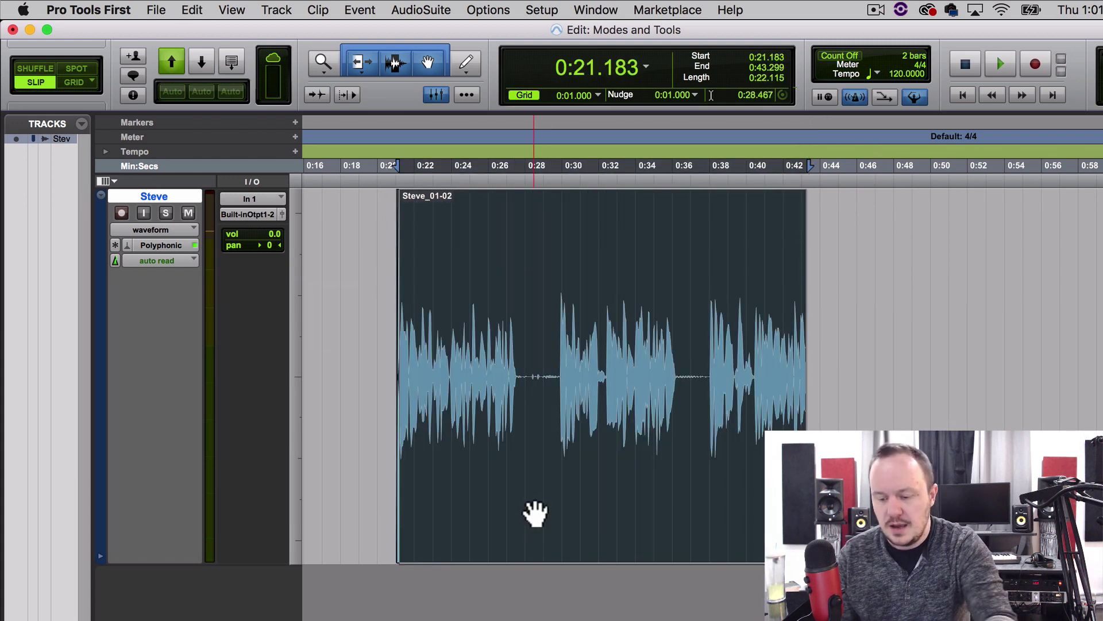
Select and delete the fade-in at the start of clip Steve_01-02.
key(super+bracketright)
click(729, 451)
key(super+bracketright)
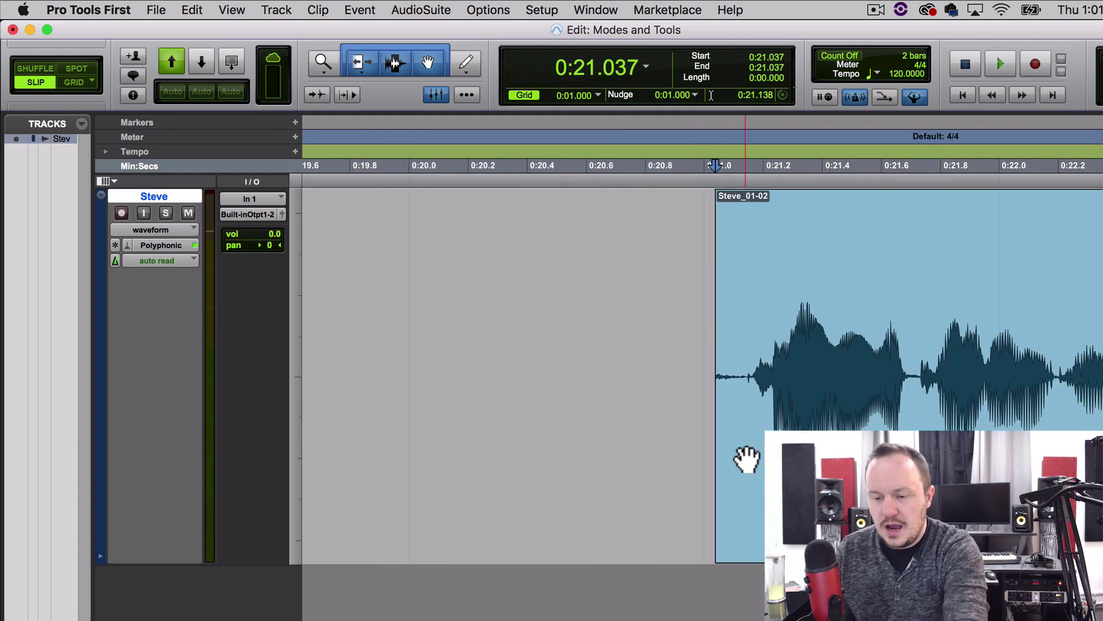
key(super+bracketleft)
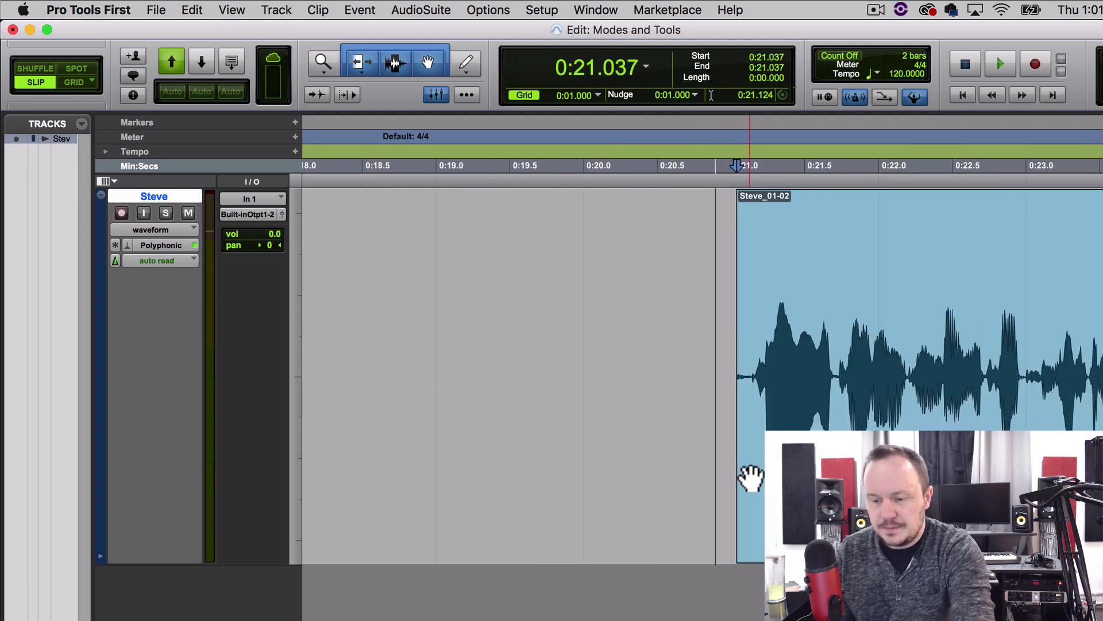
Remove the two quiet passages from clip Steve_01-02 with the Selector tool, starting at about 0:27.8 and 0:36.5.
key(super+bracketleft)
key(super+bracketleft)
key(super+bracketleft)
key(super+bracketleft)
key(super+bracketright)
key(super+bracketleft)
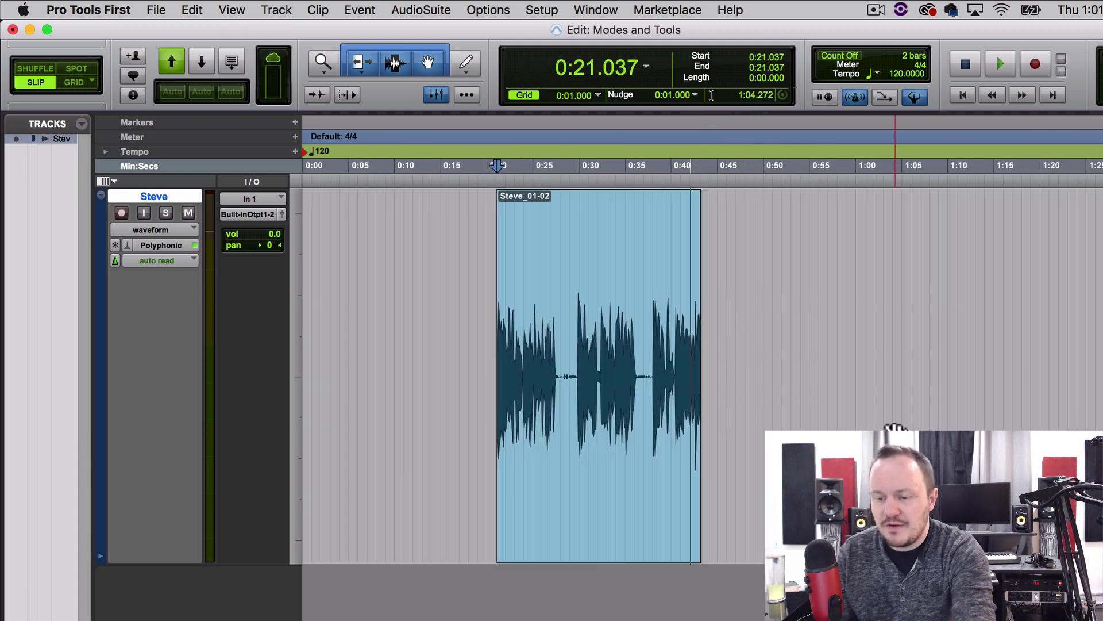
key(super+bracketright)
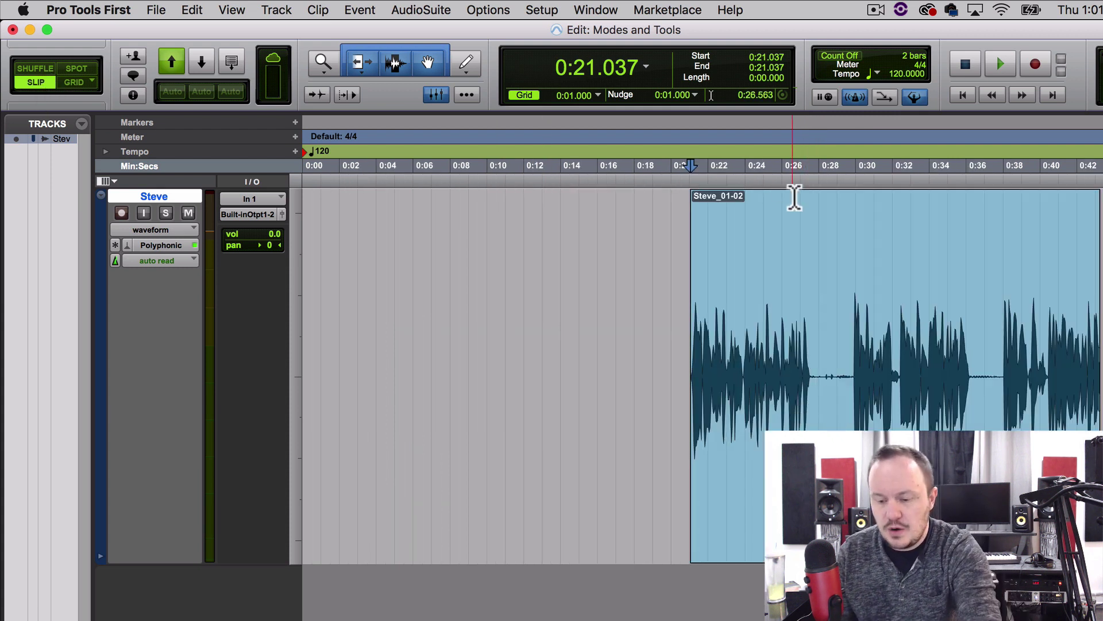
key(F6)
drag(815, 273, 848, 276)
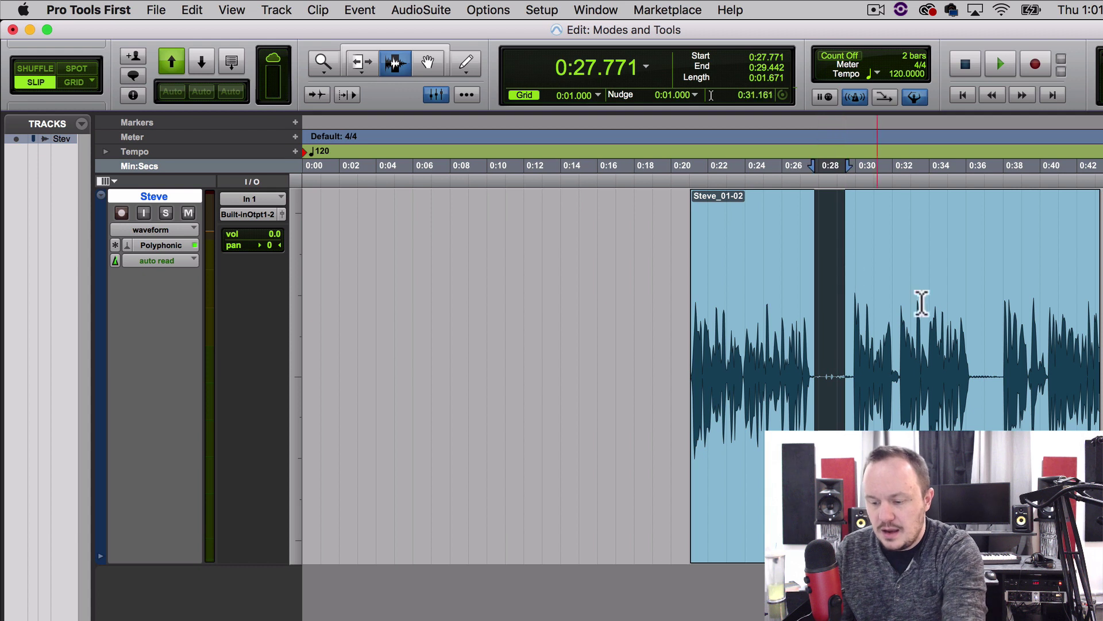
key(Delete)
drag(979, 328, 998, 328)
key(Delete)
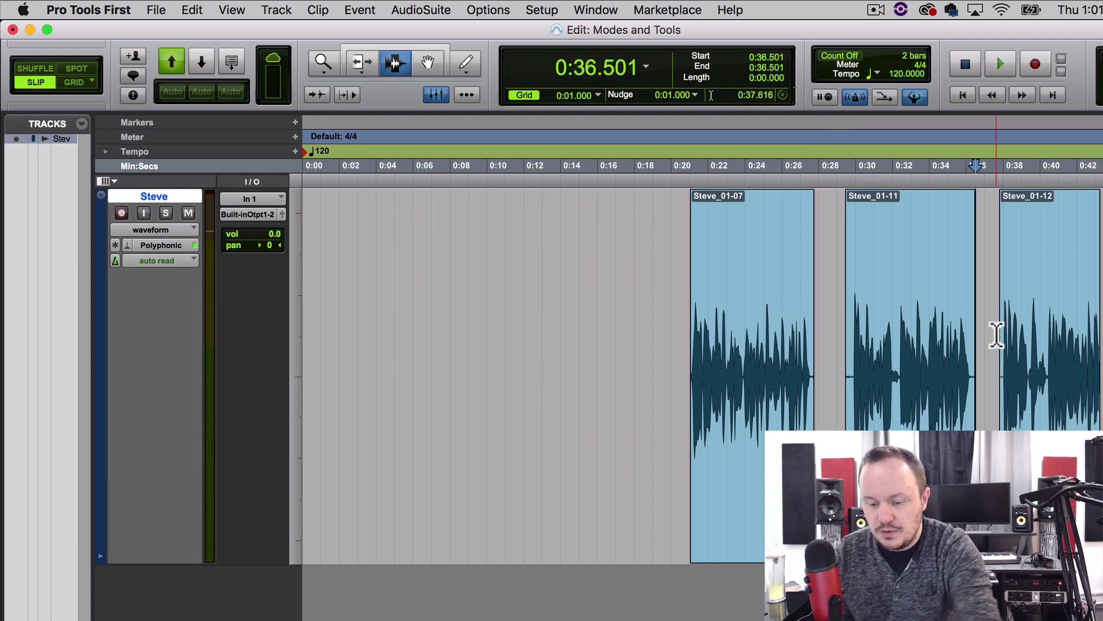
Switch to Shuffle mode and close both gaps by moving the second and third clips earlier with the Grabber tool.
key(F1)
key(F8)
click(897, 387)
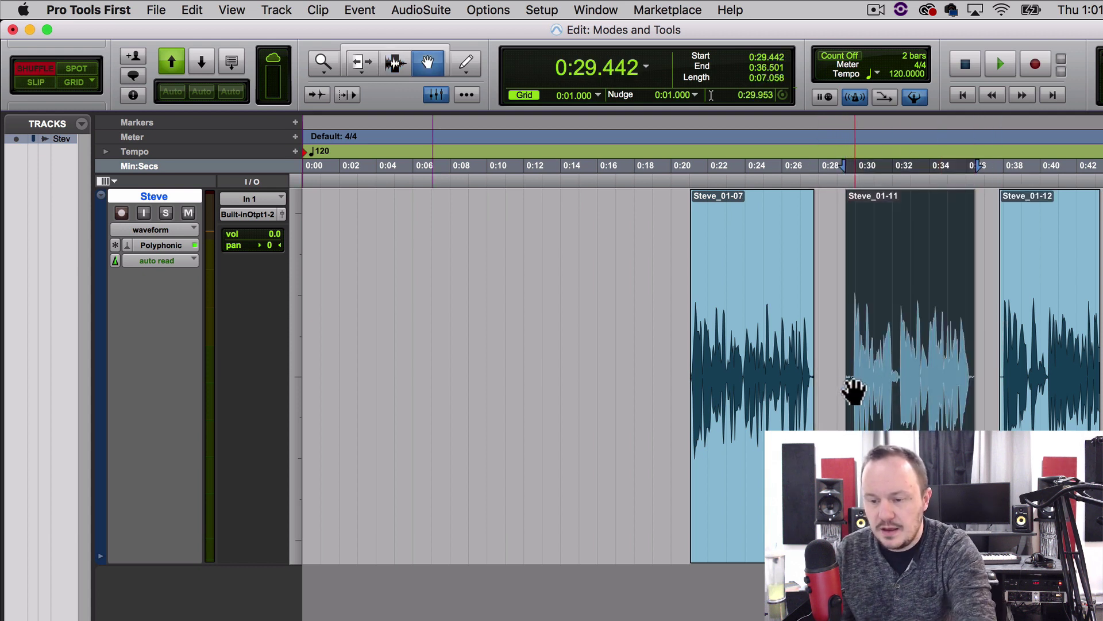
drag(854, 391, 823, 390)
drag(1012, 377, 957, 379)
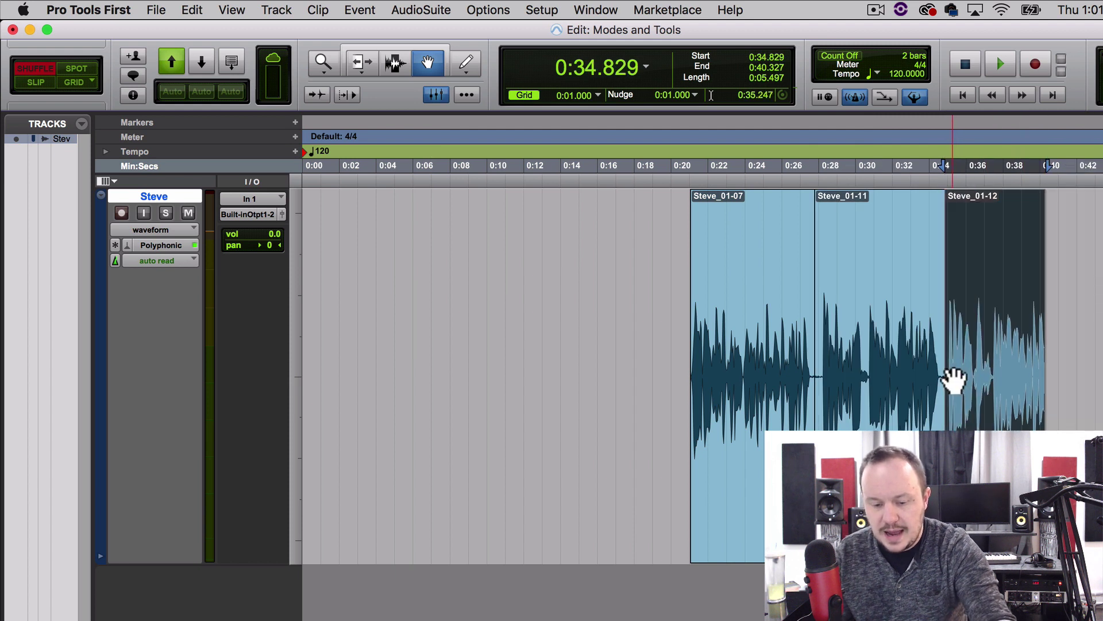
Activate the Smart Tool in Slip mode and add crossfades at both clip joins, about 0.37 seconds long at the second join.
key(F2)
key(F6+F7)
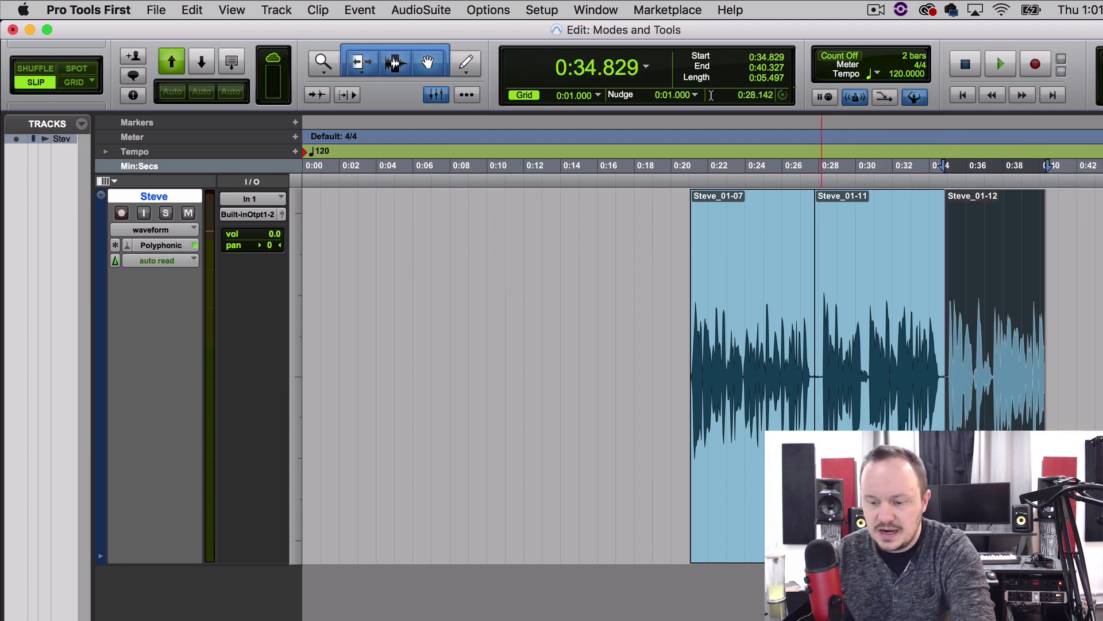
click(813, 345)
drag(945, 344, 951, 345)
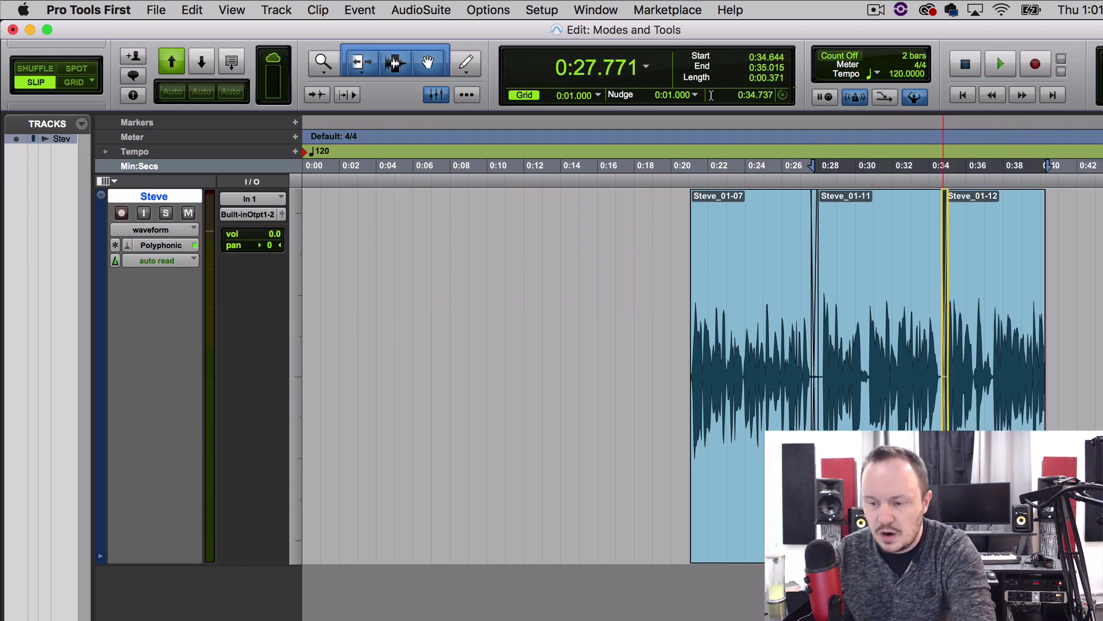
key(Delete)
Add a fade-out of about 0.25 seconds to the last clip's end and a fade-in of about 0.37 seconds to the first clip's start.
drag(1042, 203, 1046, 204)
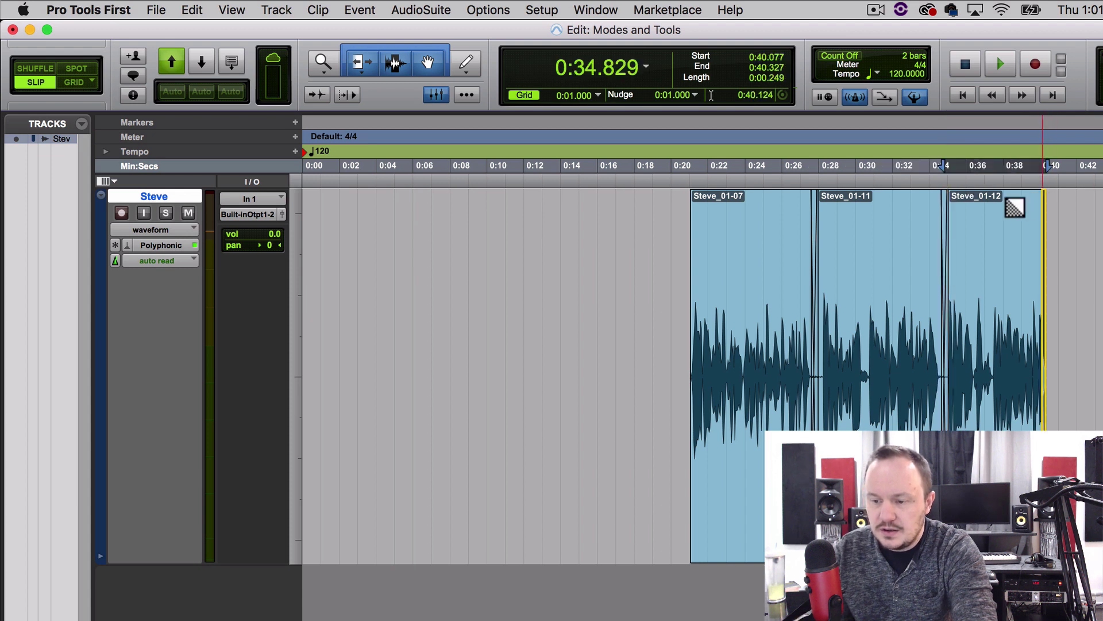
drag(698, 210, 699, 204)
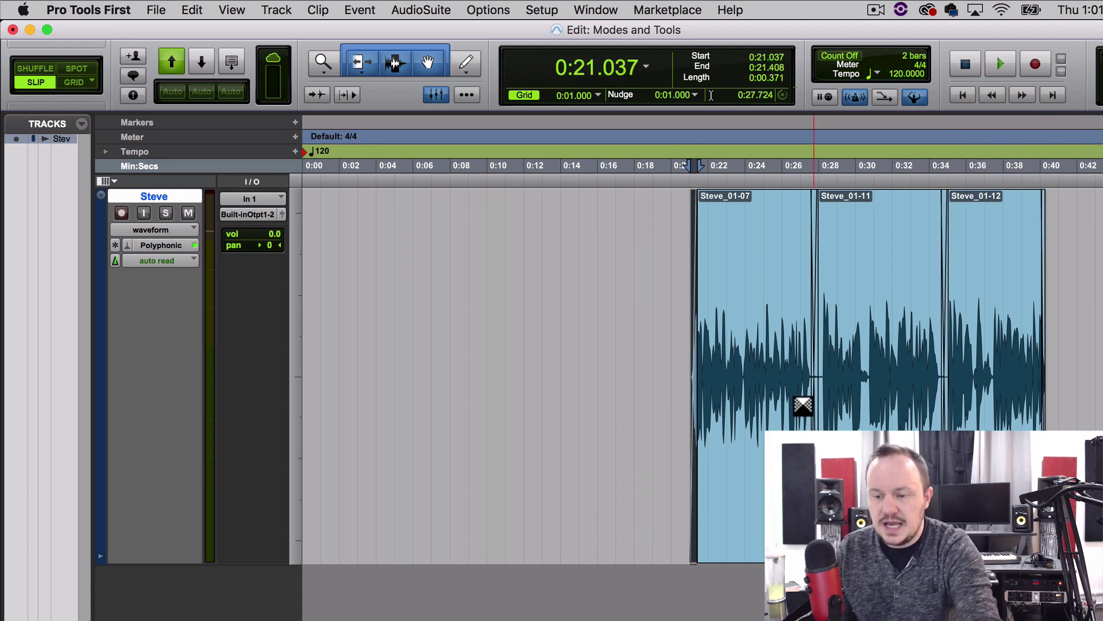
click(1070, 296)
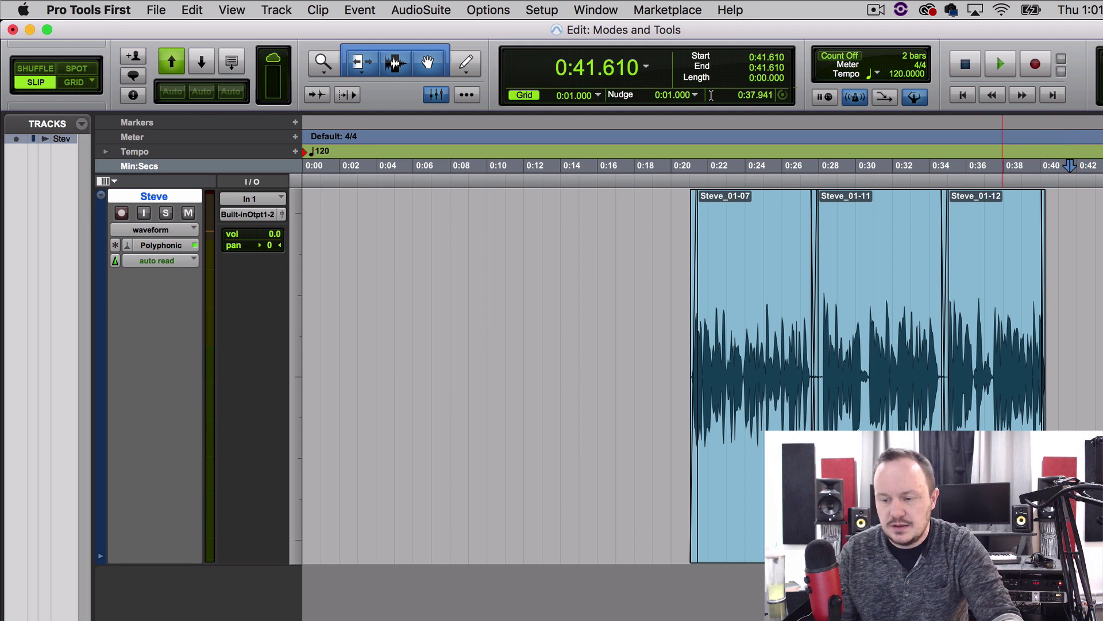
Select all three clips with their fades and consolidate them into a single clip.
double_click(1034, 364)
shift+click(755, 530)
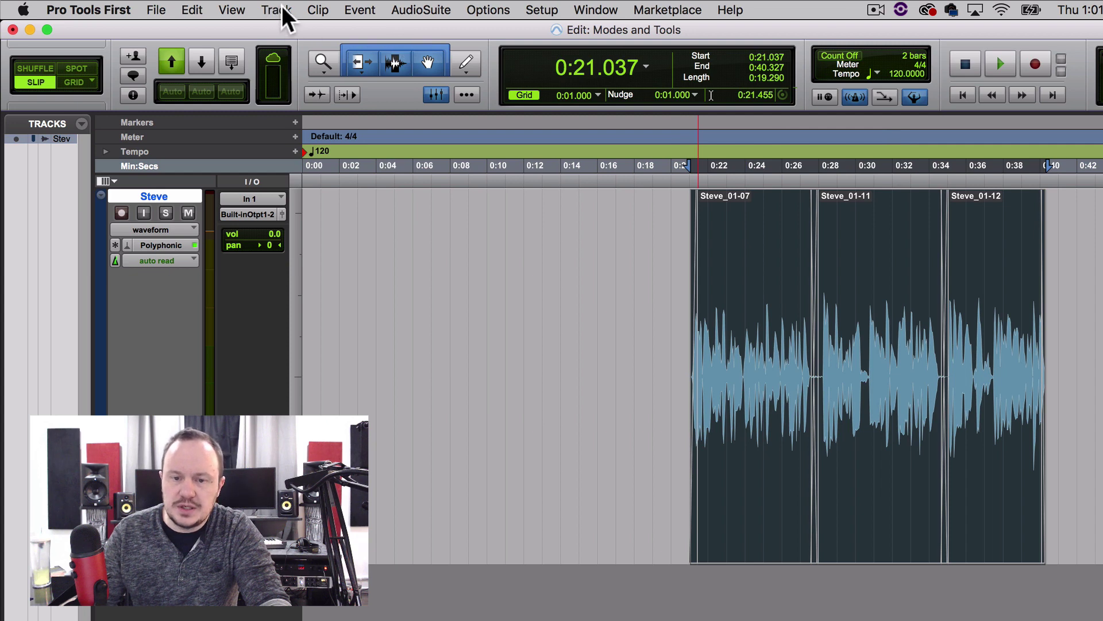
click(189, 10)
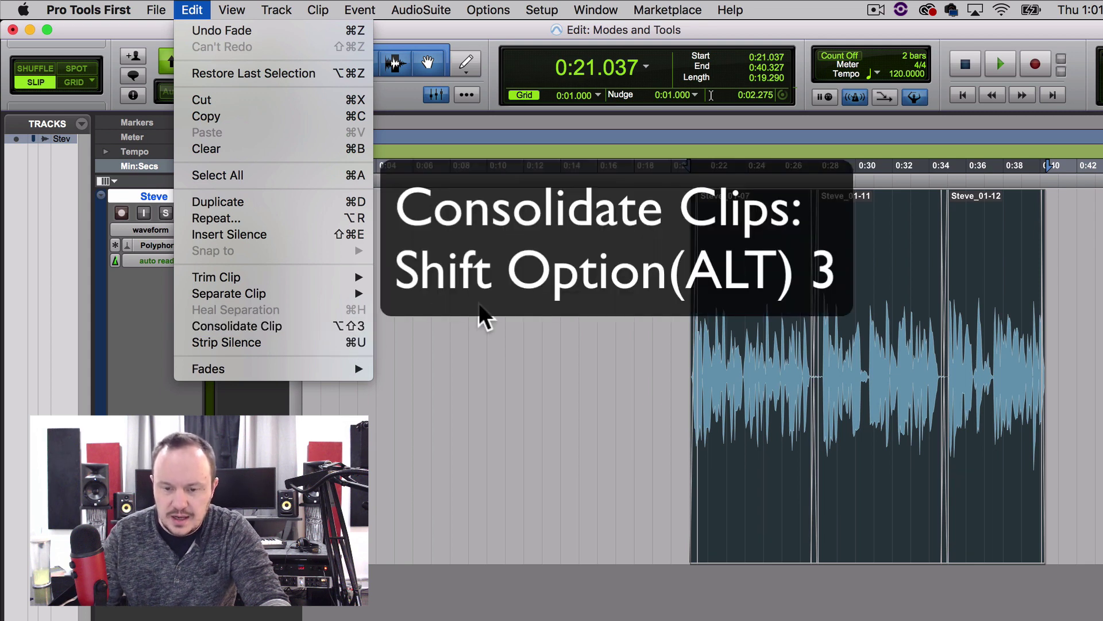
click(881, 376)
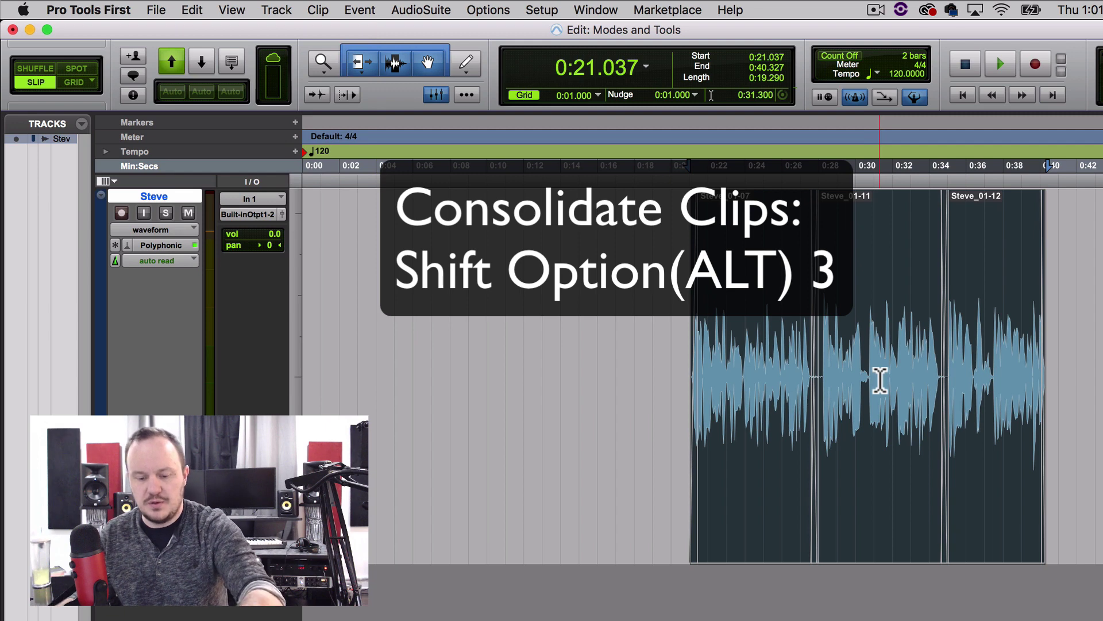
key(shift+alt+3)
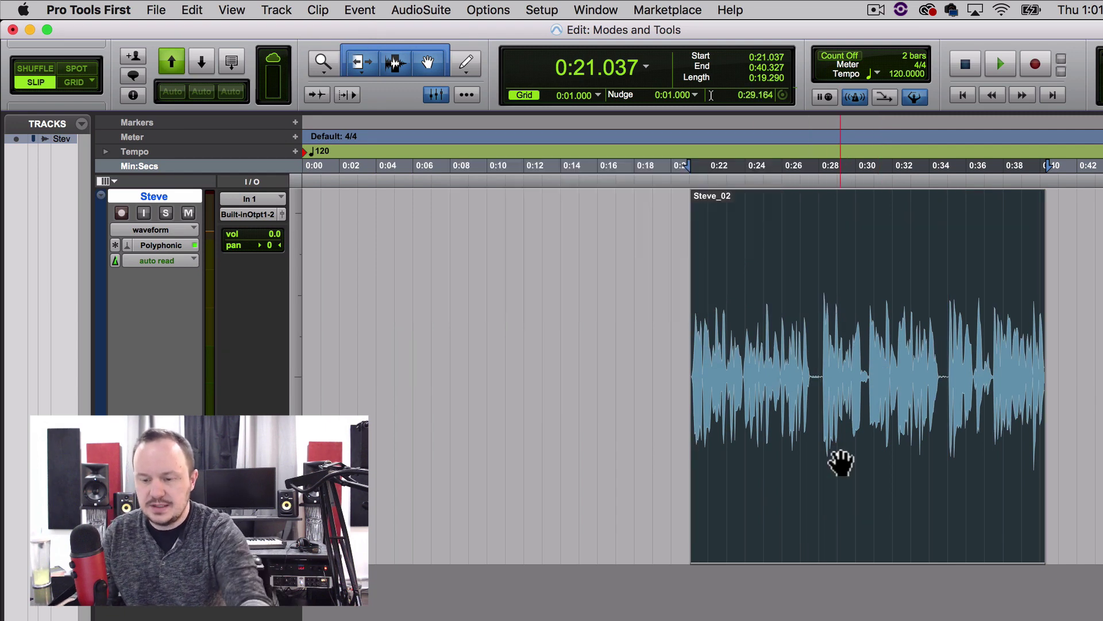
Move the consolidated clip to about 0:11.6 and shift it forward along the timeline in Slip mode.
drag(841, 462, 690, 443)
key(super+bracketleft)
key(super+bracketleft)
drag(411, 463, 623, 464)
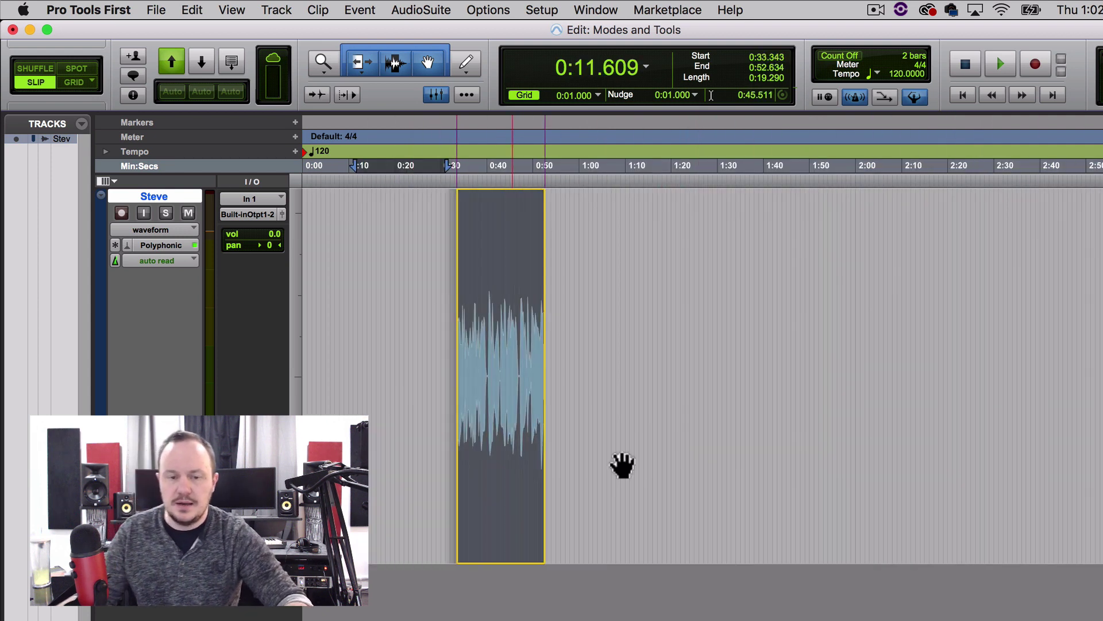